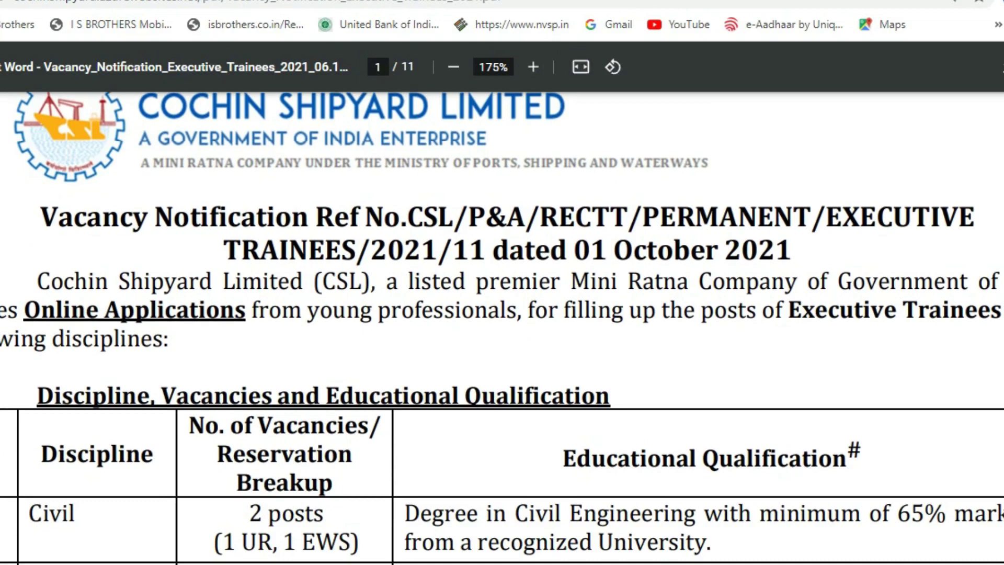
Scroll the vacancy table past Electronics, Mechanical and Naval Architecture to the Information Technology row.
{"action": "scroll", "coordinate": [502, 324], "scroll_direction": "down", "scroll_amount": 2}
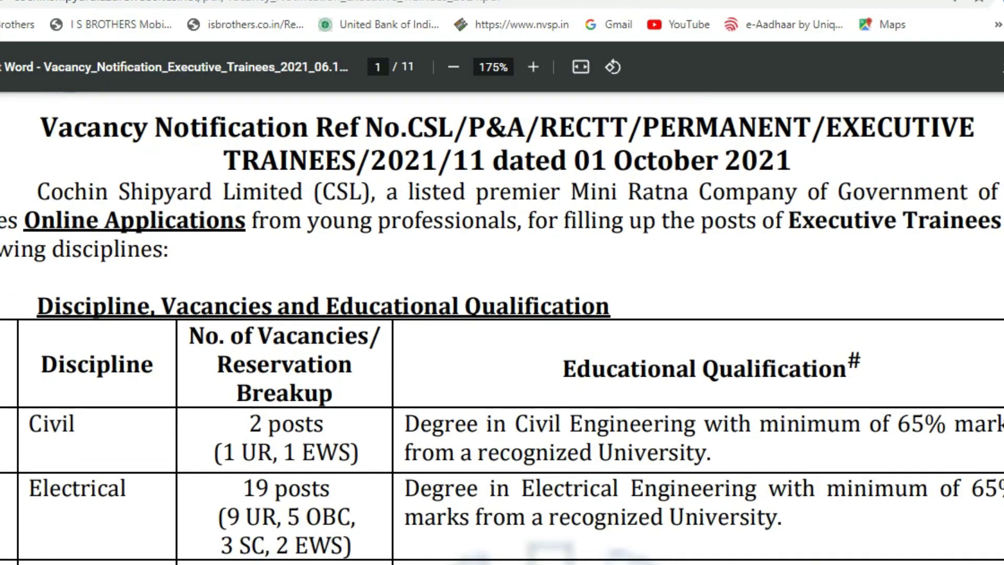
{"action": "scroll", "coordinate": [502, 335], "scroll_direction": "down", "scroll_amount": 2}
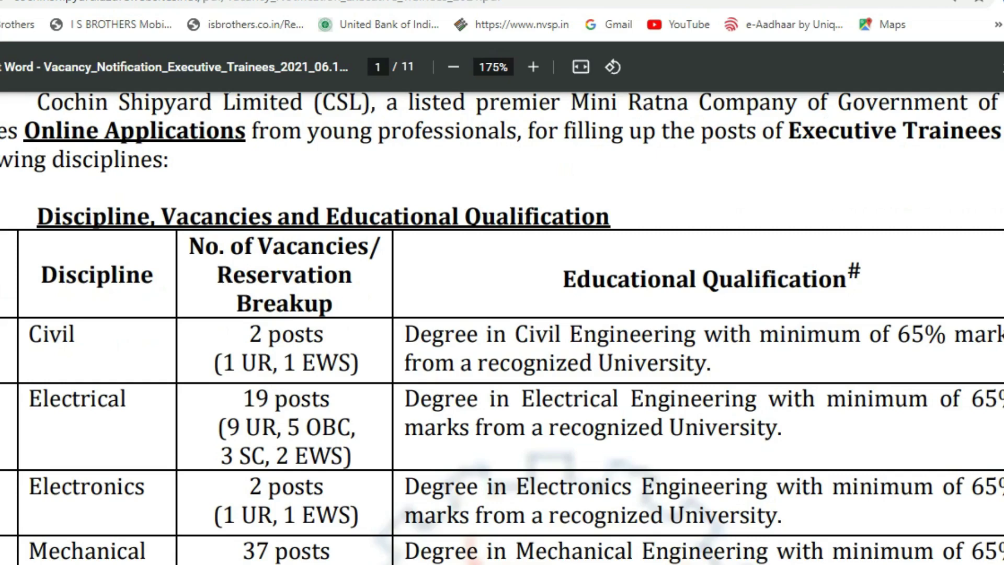
{"action": "scroll", "coordinate": [502, 328], "scroll_direction": "down", "scroll_amount": 5}
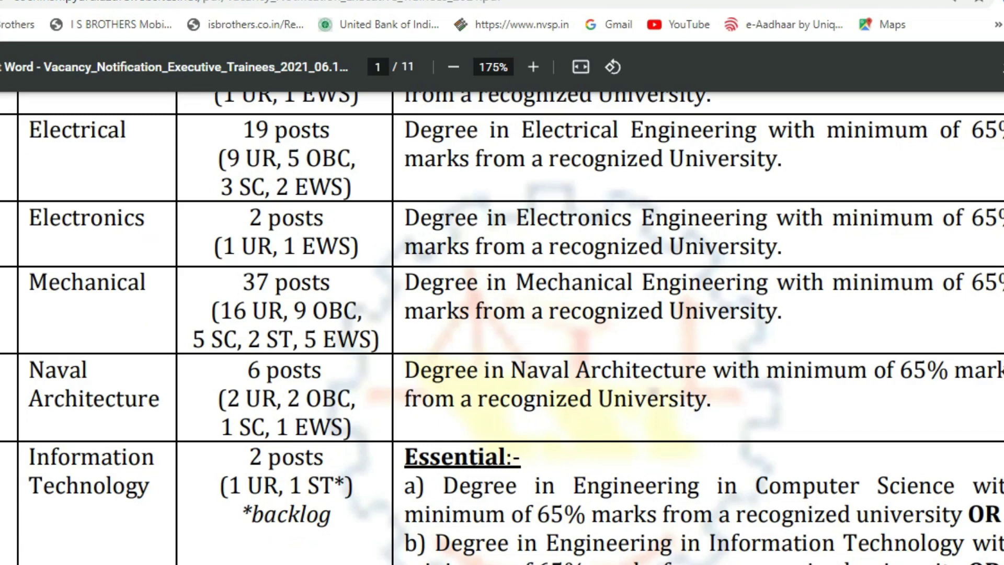
{"action": "scroll", "coordinate": [502, 328], "scroll_direction": "down", "scroll_amount": 5}
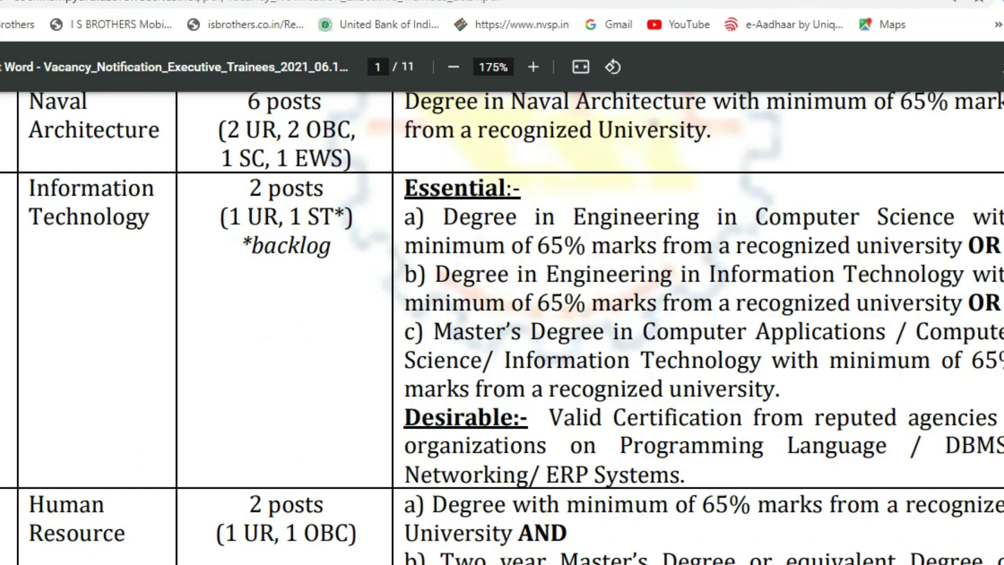
Scroll down to the Human Resource row (2 posts) and the page 1 footer.
{"action": "scroll", "coordinate": [502, 328], "scroll_direction": "down", "scroll_amount": 3}
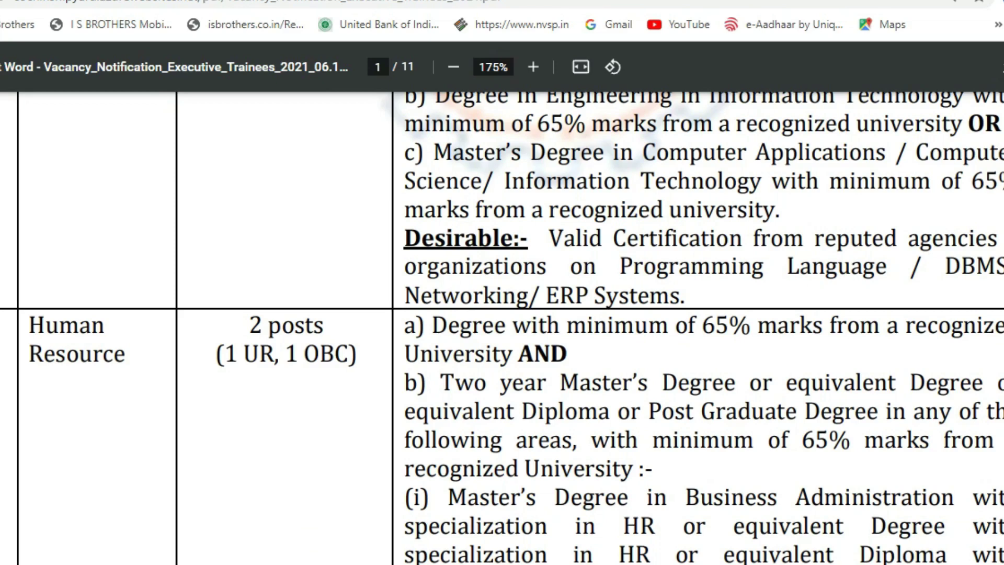
{"action": "scroll", "coordinate": [502, 314], "scroll_direction": "down", "scroll_amount": 2}
{"action": "scroll", "coordinate": [502, 298], "scroll_direction": "down", "scroll_amount": 2}
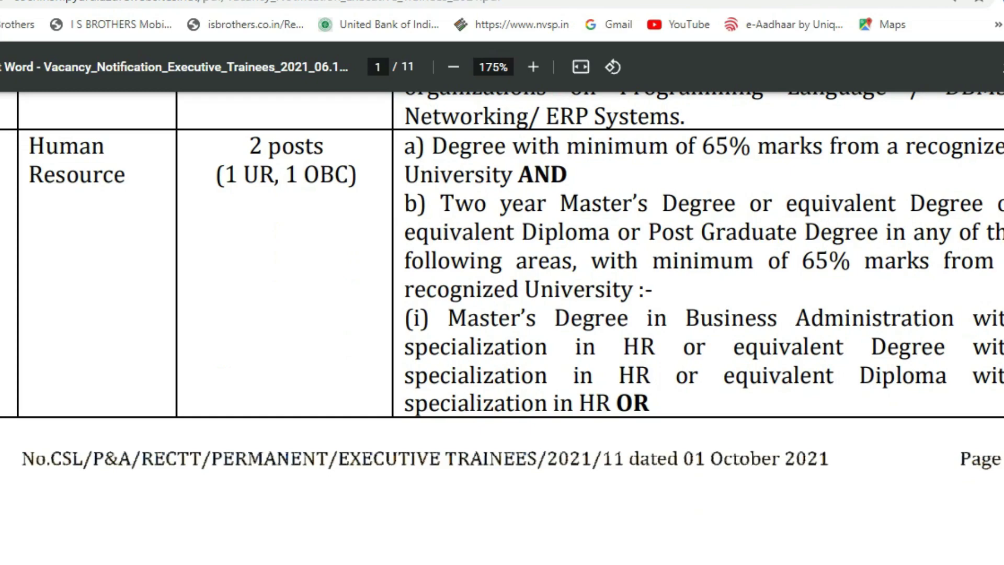
{"action": "scroll", "coordinate": [502, 328], "scroll_direction": "down", "scroll_amount": 15}
Scroll through page 2's pay table (₹1,12,181 monthly, about 13 lakh CTC) onto page 3.
{"action": "scroll", "coordinate": [502, 328], "scroll_direction": "up", "scroll_amount": 3}
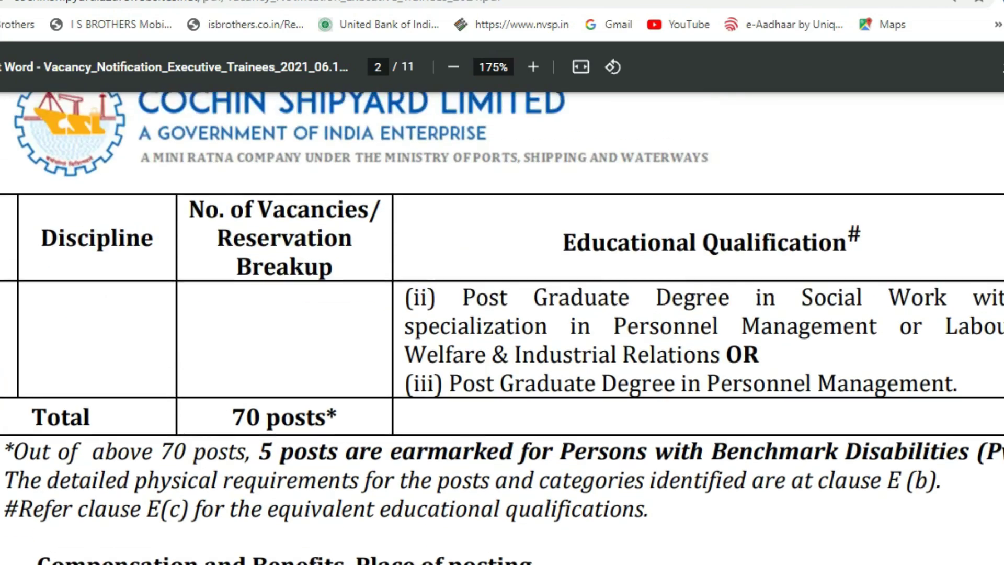
{"action": "scroll", "coordinate": [501, 328], "scroll_direction": "up", "scroll_amount": 2}
{"action": "scroll", "coordinate": [502, 328], "scroll_direction": "down", "scroll_amount": 2}
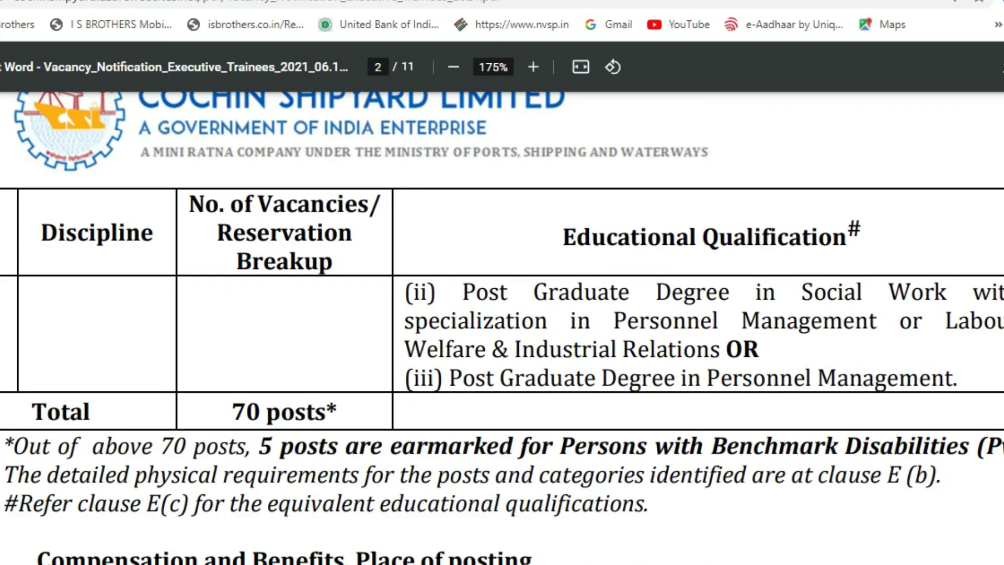
{"action": "scroll", "coordinate": [502, 328], "scroll_direction": "down", "scroll_amount": 3}
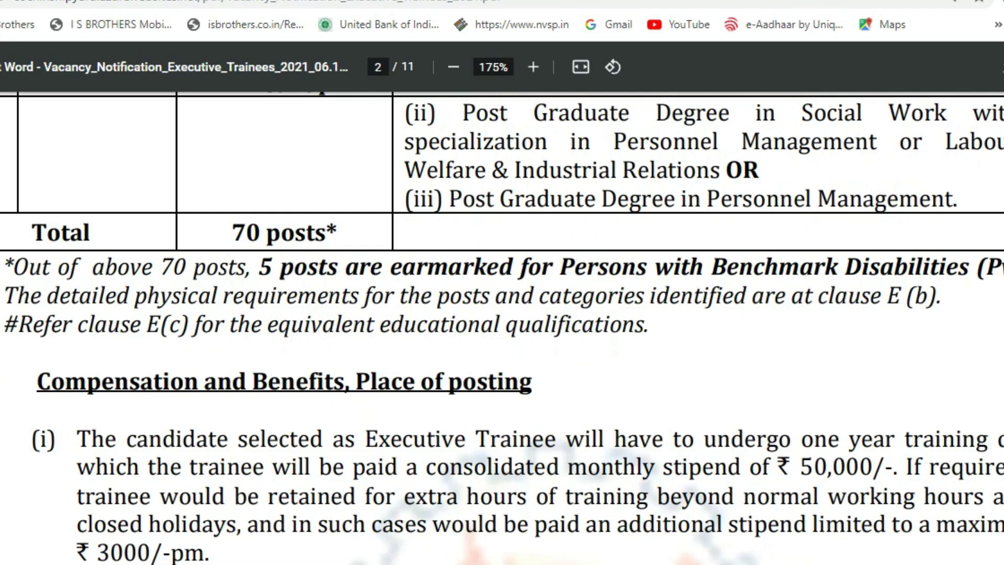
{"action": "scroll", "coordinate": [502, 327], "scroll_direction": "down", "scroll_amount": 3}
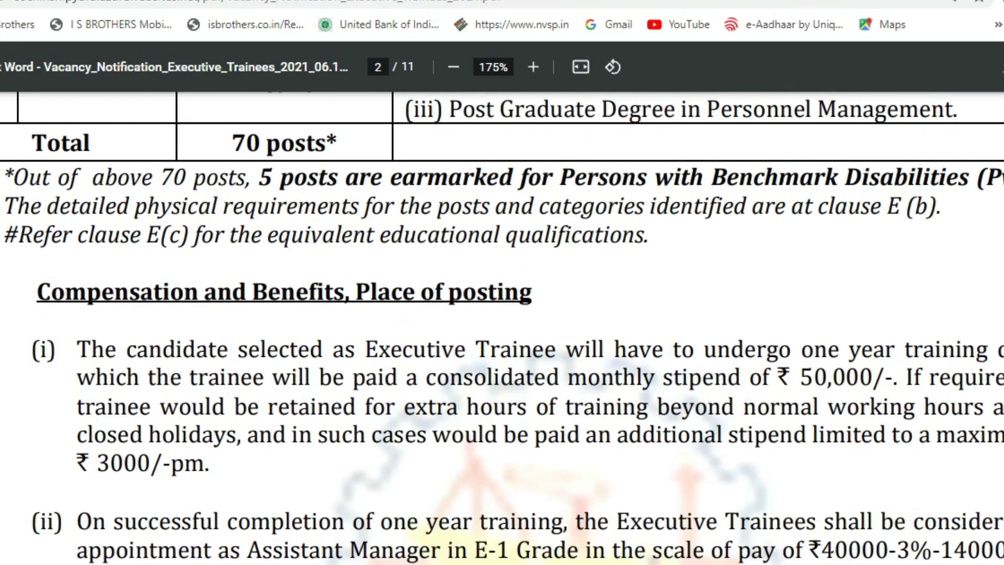
{"action": "scroll", "coordinate": [502, 328], "scroll_direction": "up", "scroll_amount": 2}
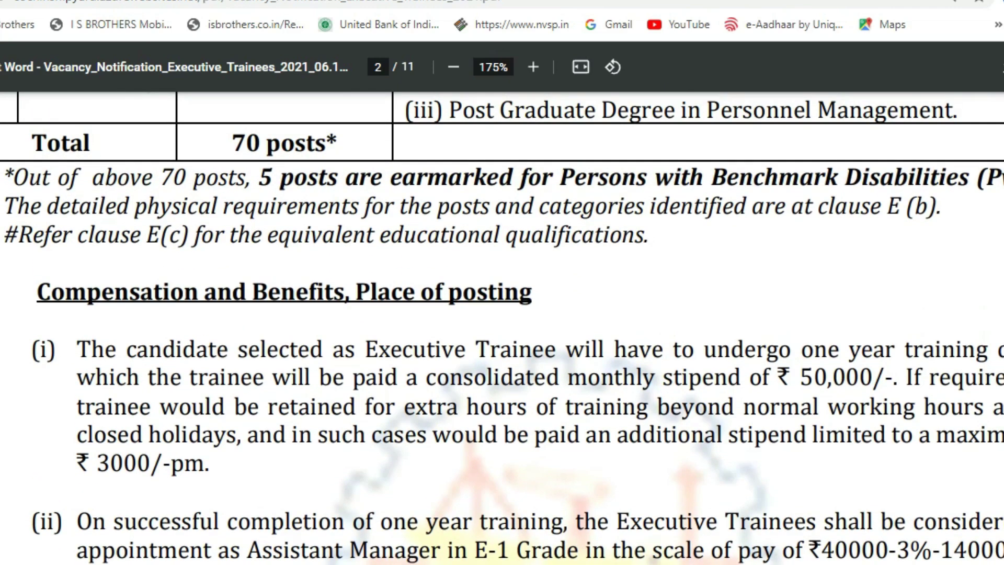
{"action": "scroll", "coordinate": [502, 328], "scroll_direction": "up", "scroll_amount": 2}
{"action": "scroll", "coordinate": [502, 327], "scroll_direction": "down", "scroll_amount": 4}
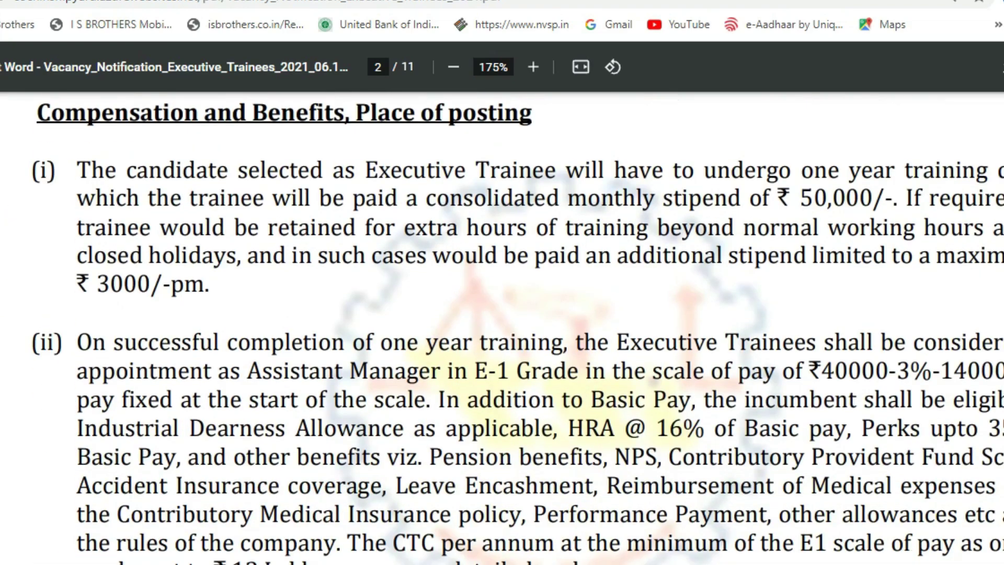
{"action": "scroll", "coordinate": [502, 328], "scroll_direction": "down", "scroll_amount": 8}
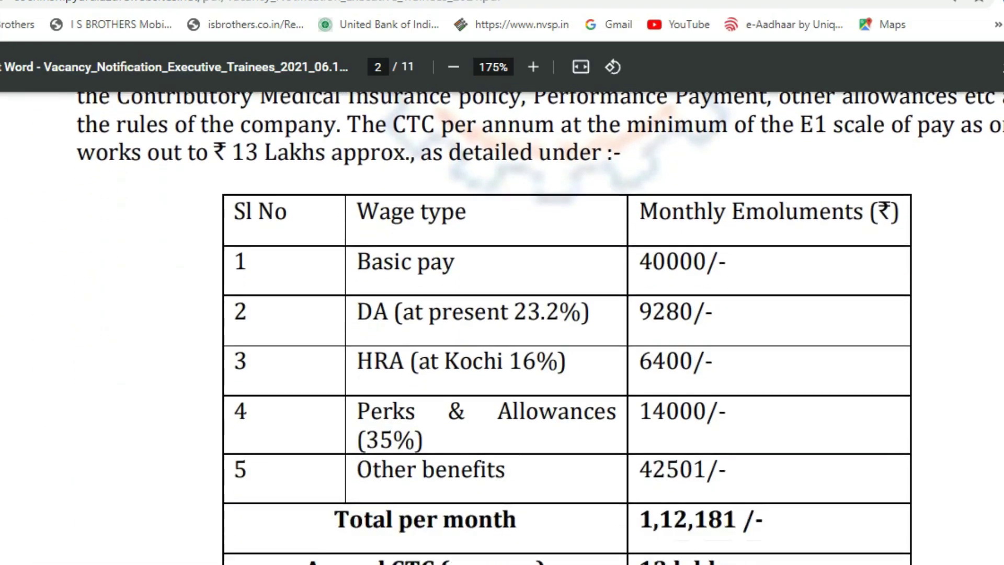
{"action": "scroll", "coordinate": [502, 328], "scroll_direction": "up", "scroll_amount": 2}
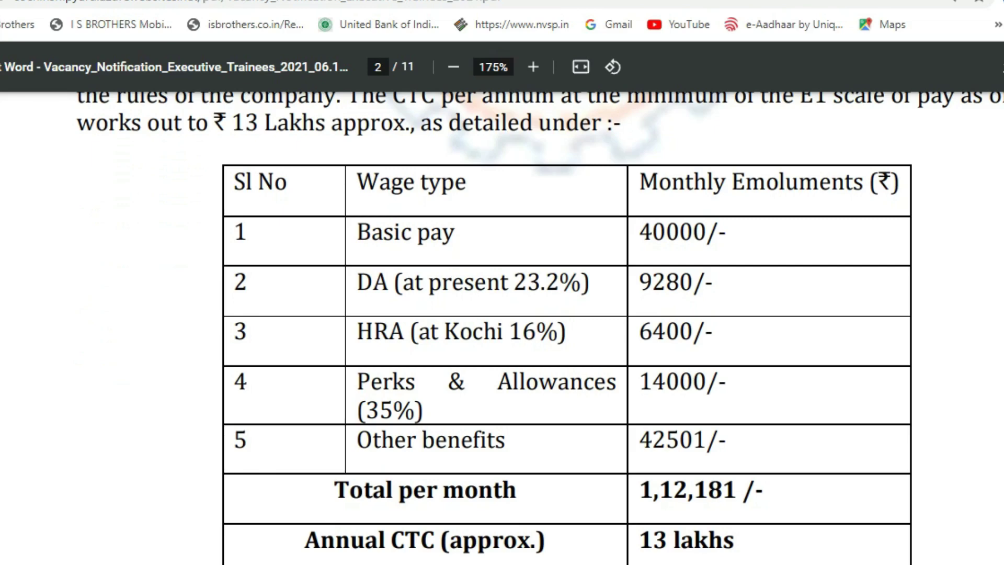
{"action": "scroll", "coordinate": [512, 324], "scroll_direction": "down", "scroll_amount": 4}
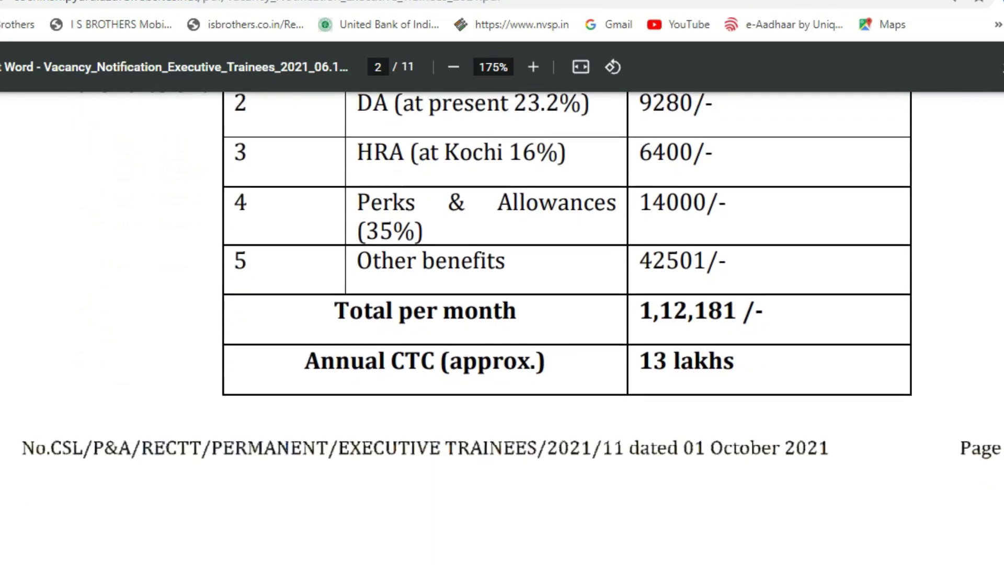
{"action": "scroll", "coordinate": [501, 329], "scroll_direction": "down", "scroll_amount": 15}
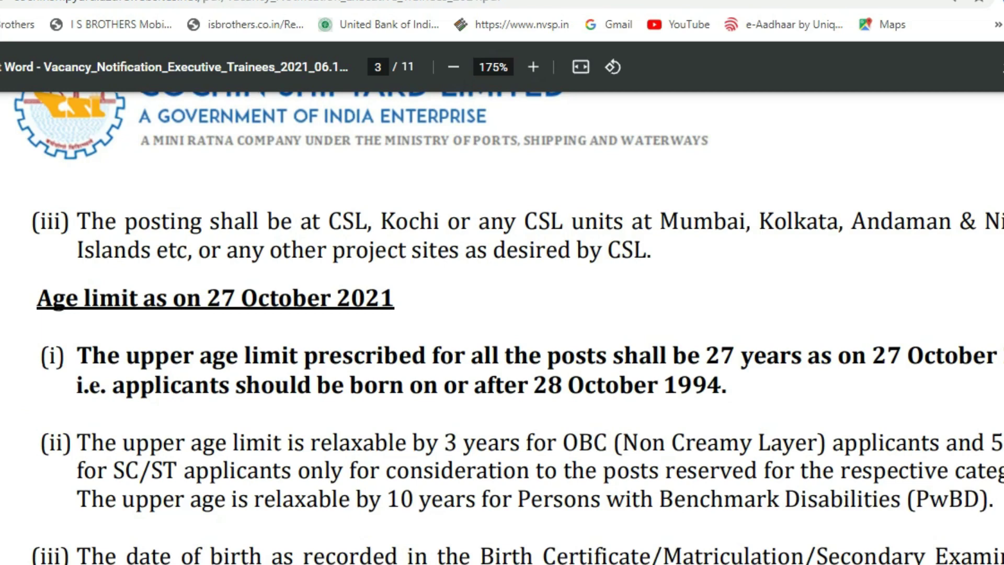
Scroll page 3 past Age limit and Method of Selection to the 100-mark allocation table.
{"action": "scroll", "coordinate": [502, 328], "scroll_direction": "down", "scroll_amount": 2}
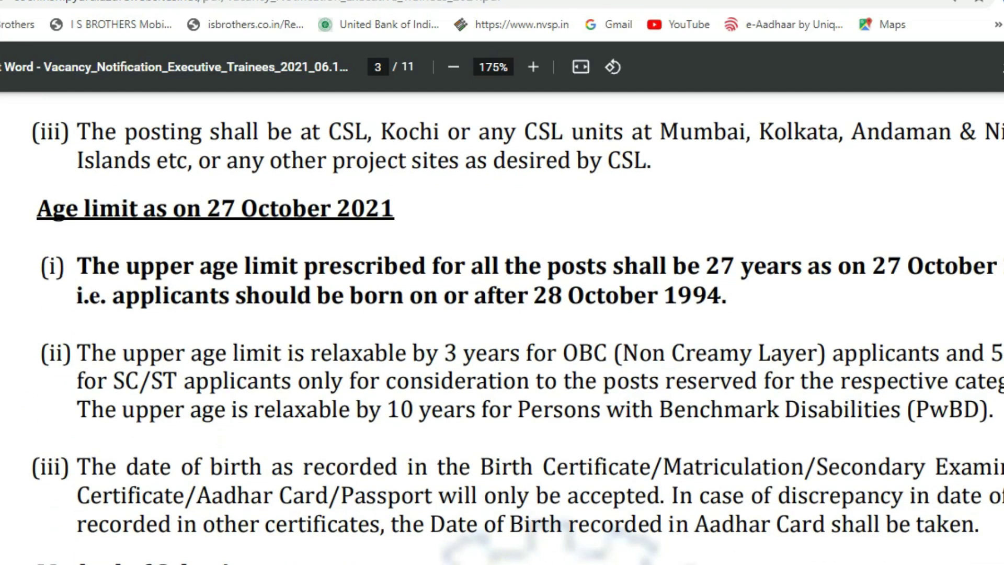
{"action": "scroll", "coordinate": [502, 328], "scroll_direction": "down", "scroll_amount": 6}
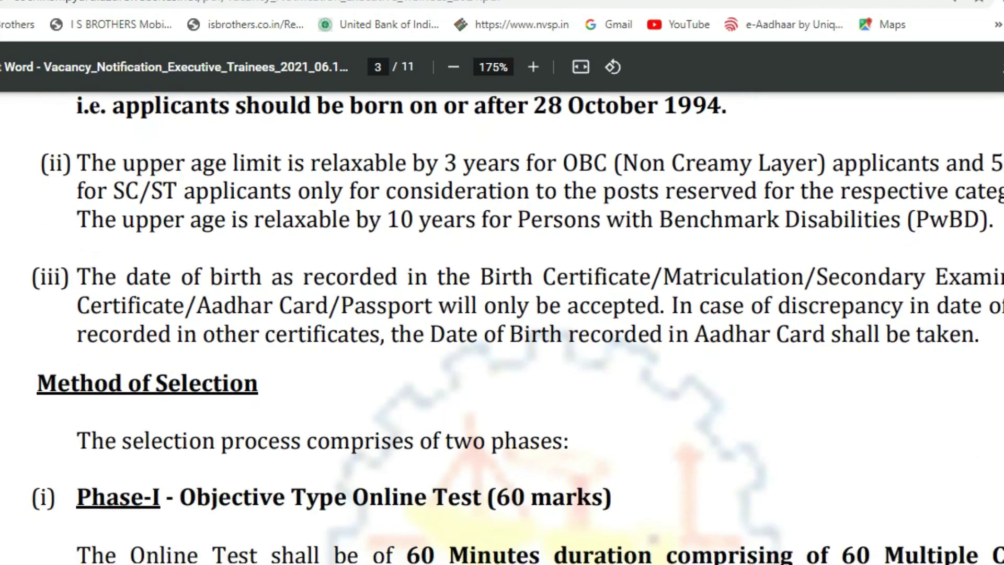
{"action": "scroll", "coordinate": [502, 328], "scroll_direction": "down", "scroll_amount": 2}
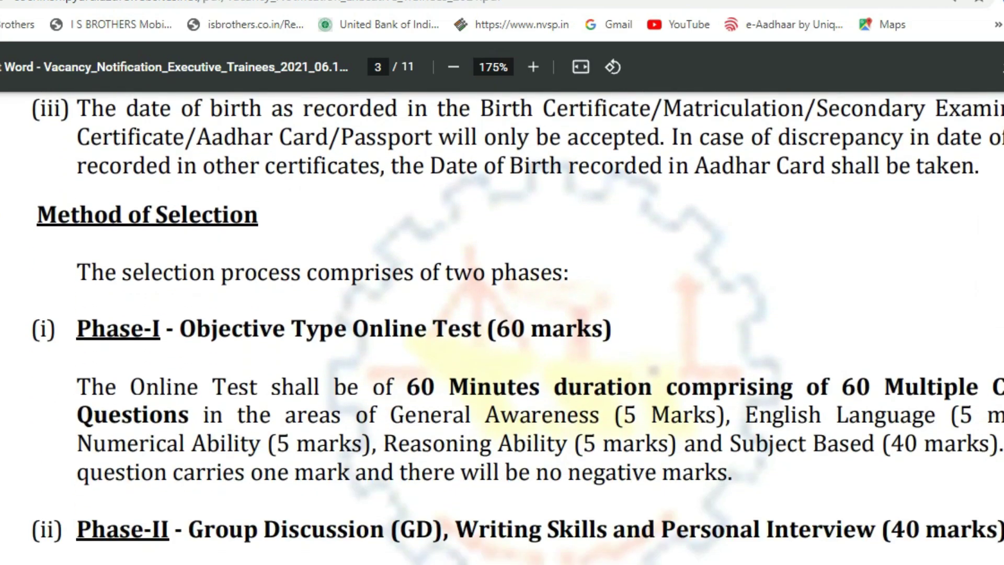
{"action": "scroll", "coordinate": [502, 328], "scroll_direction": "down", "scroll_amount": 2}
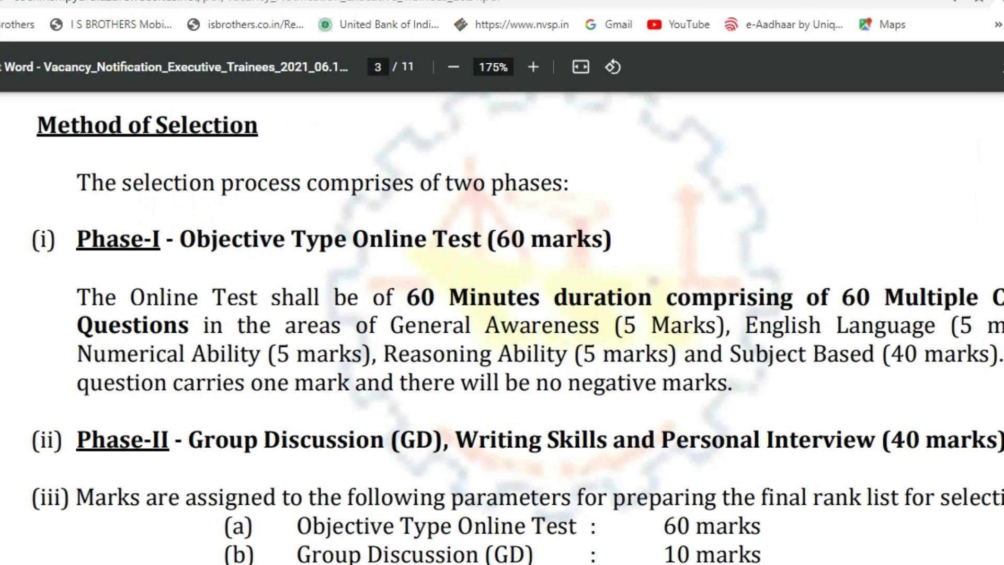
{"action": "scroll", "coordinate": [502, 327], "scroll_direction": "down", "scroll_amount": 2}
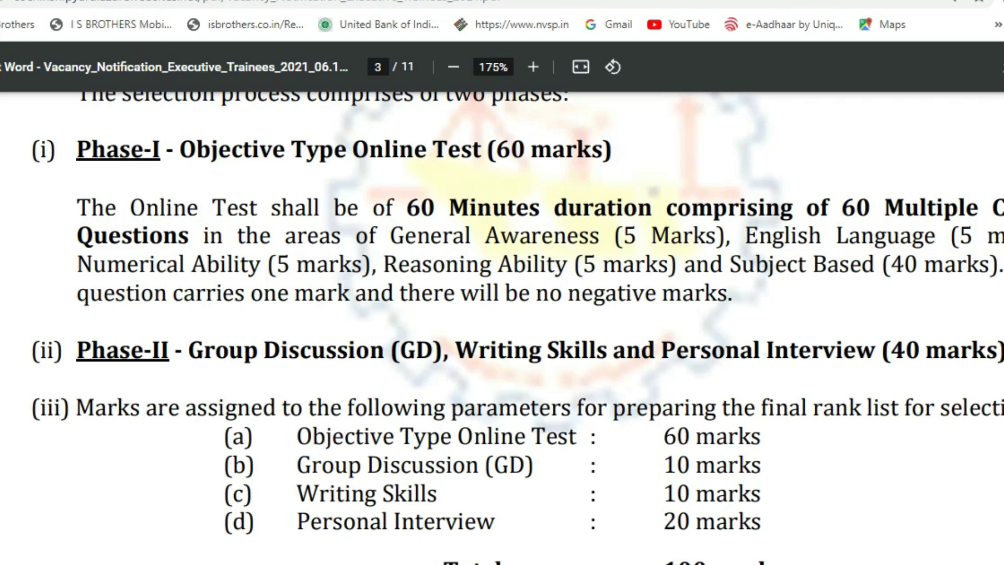
{"action": "scroll", "coordinate": [502, 328], "scroll_direction": "down", "scroll_amount": 3}
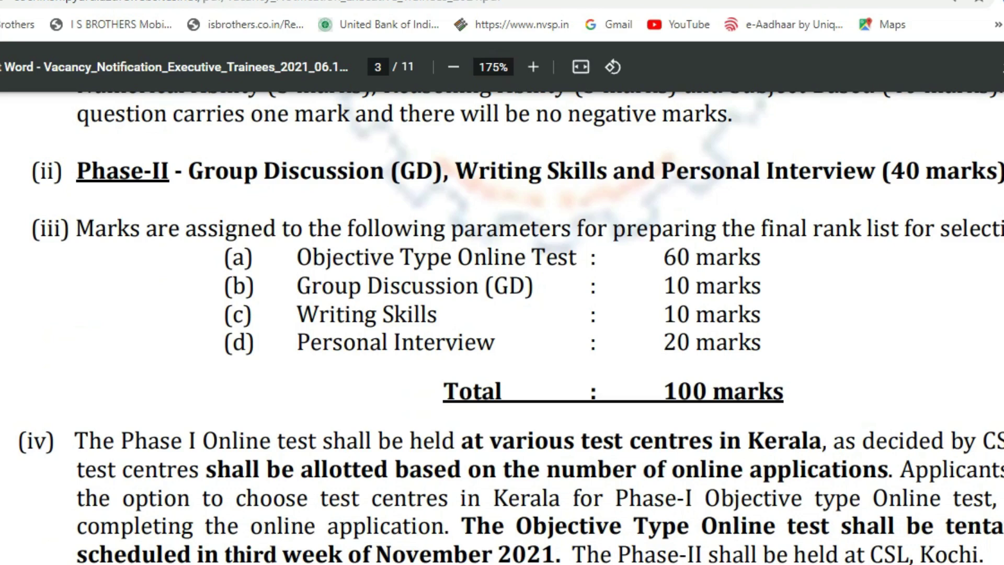
Highlight each mark allocation: online test 60, GD 10, writing 10, interview 20, total 100.
{"action": "left_click_drag", "start_coordinate": [663, 256], "coordinate": [760, 257]}
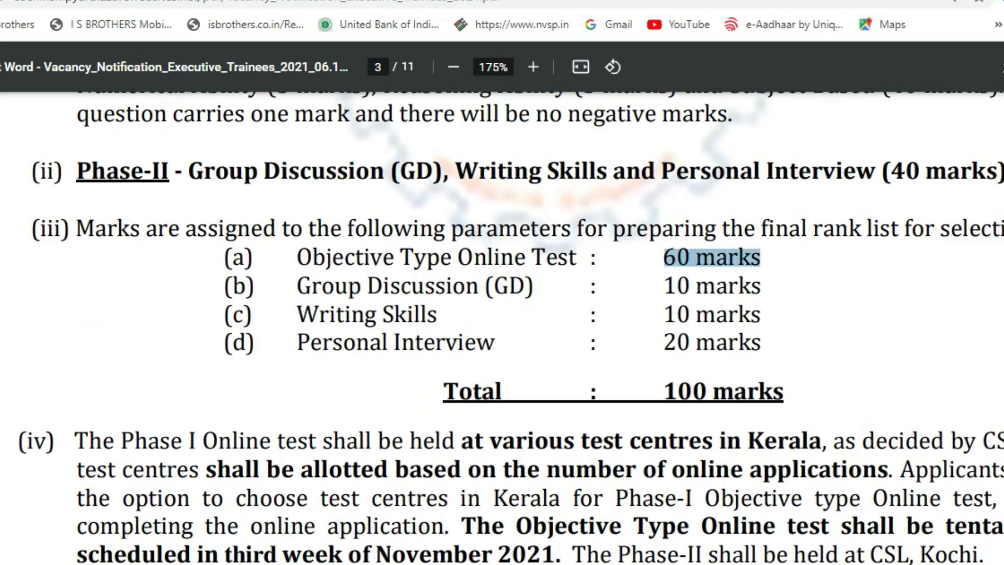
{"action": "left_click_drag", "start_coordinate": [664, 286], "coordinate": [767, 286]}
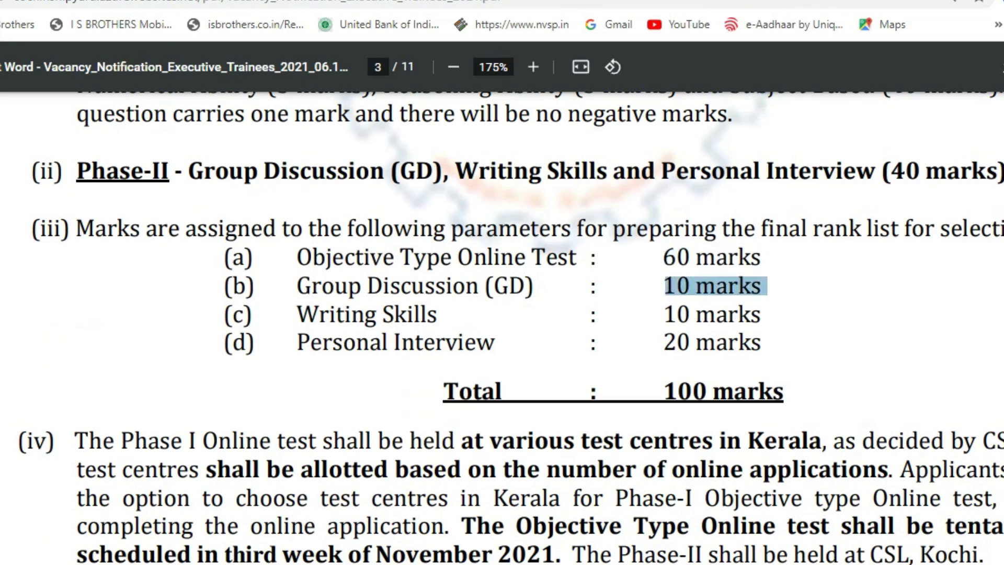
{"action": "left_click_drag", "start_coordinate": [297, 314], "coordinate": [477, 337]}
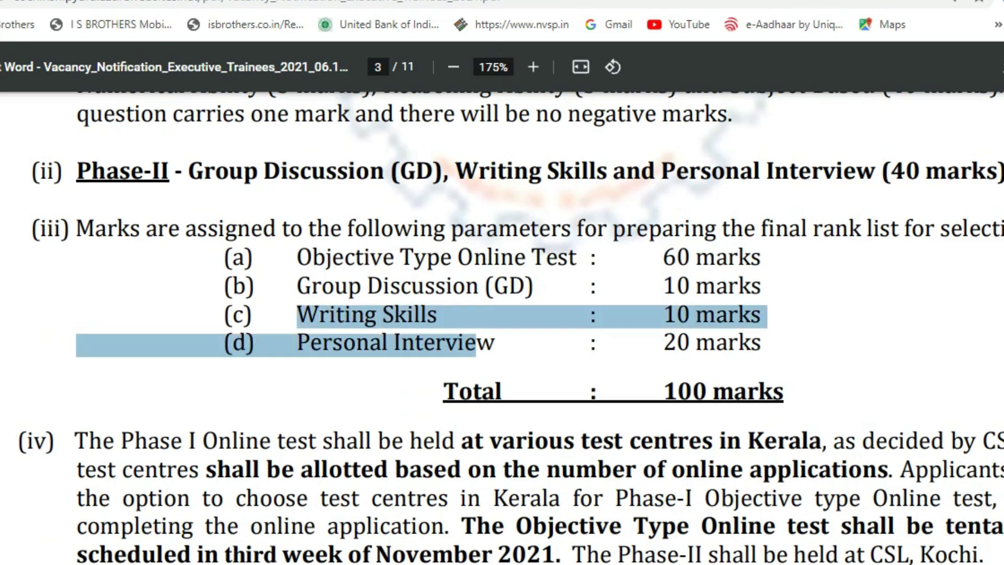
{"action": "left_click_drag", "start_coordinate": [664, 296], "coordinate": [675, 312]}
{"action": "left_click_drag", "start_coordinate": [297, 342], "coordinate": [500, 343]}
{"action": "left_click_drag", "start_coordinate": [665, 342], "coordinate": [767, 343]}
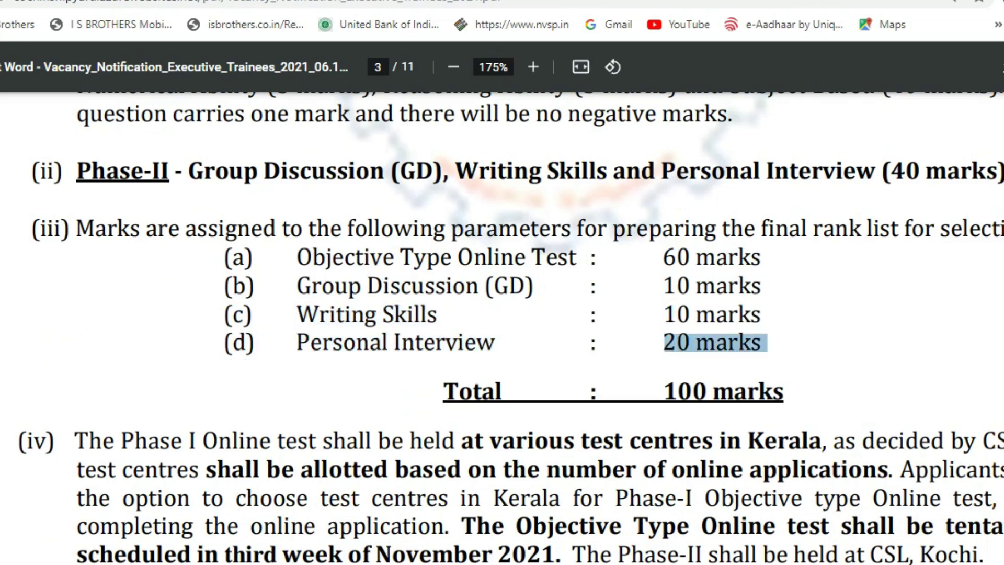
{"action": "left_click_drag", "start_coordinate": [664, 392], "coordinate": [789, 393]}
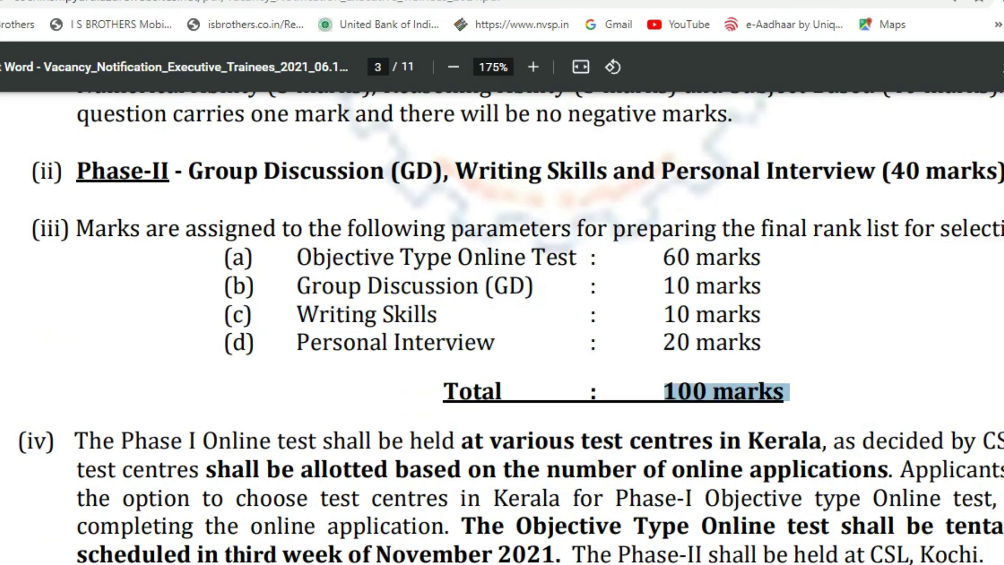
{"action": "scroll", "coordinate": [501, 276], "scroll_direction": "down", "scroll_amount": 5}
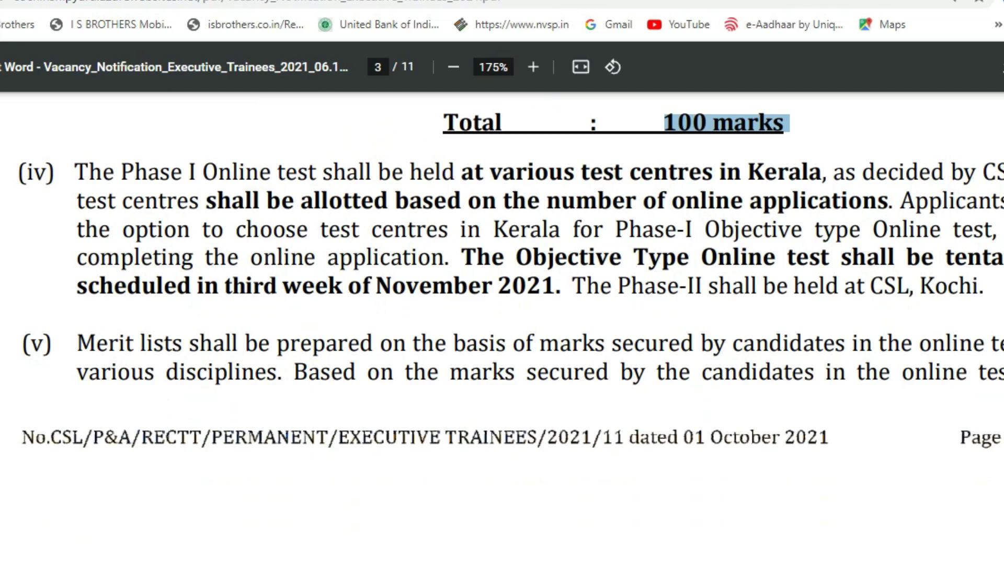
Clear the highlight and scroll through page 4's shortlisting rules (vi)–(viii) to Conditions.
{"action": "left_click", "coordinate": [789, 124]}
{"action": "scroll", "coordinate": [502, 328], "scroll_direction": "down", "scroll_amount": 3}
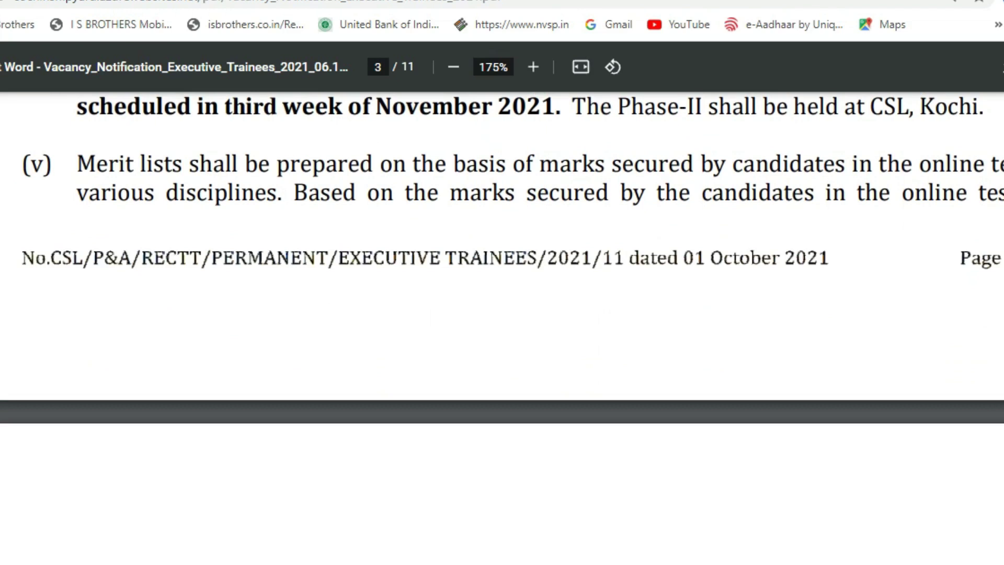
{"action": "scroll", "coordinate": [502, 328], "scroll_direction": "down", "scroll_amount": 2}
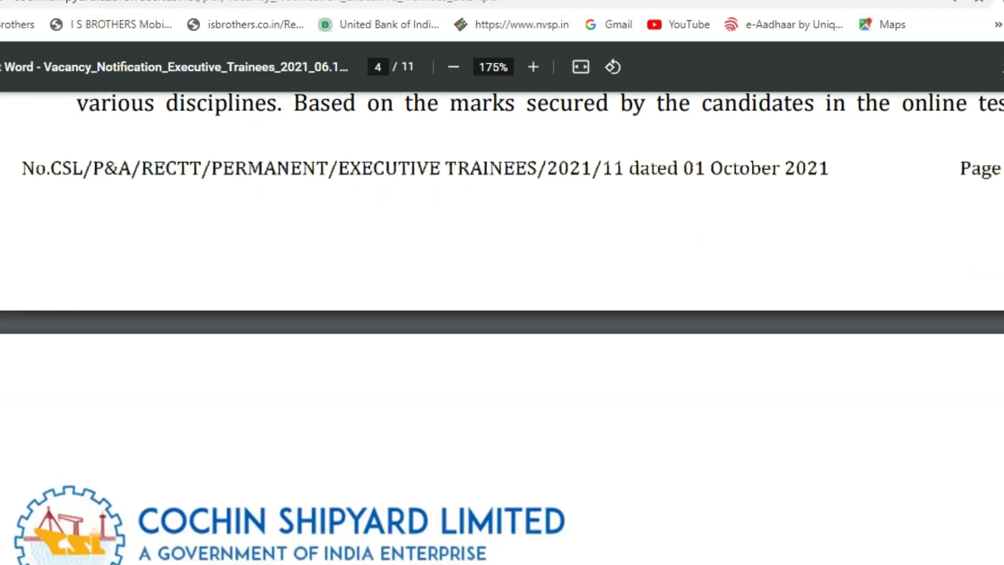
{"action": "scroll", "coordinate": [502, 328], "scroll_direction": "up", "scroll_amount": 2}
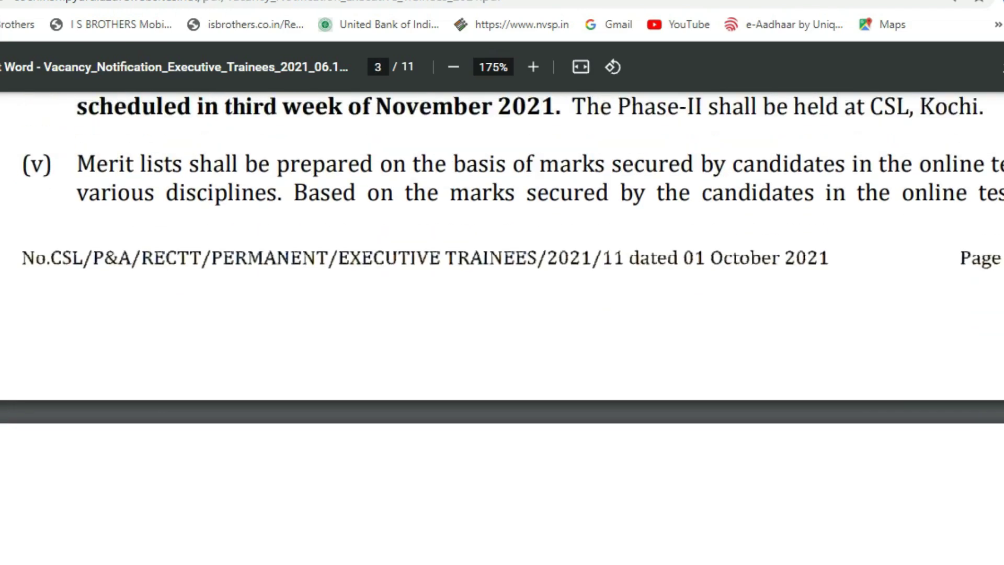
{"action": "scroll", "coordinate": [502, 328], "scroll_direction": "down", "scroll_amount": 9}
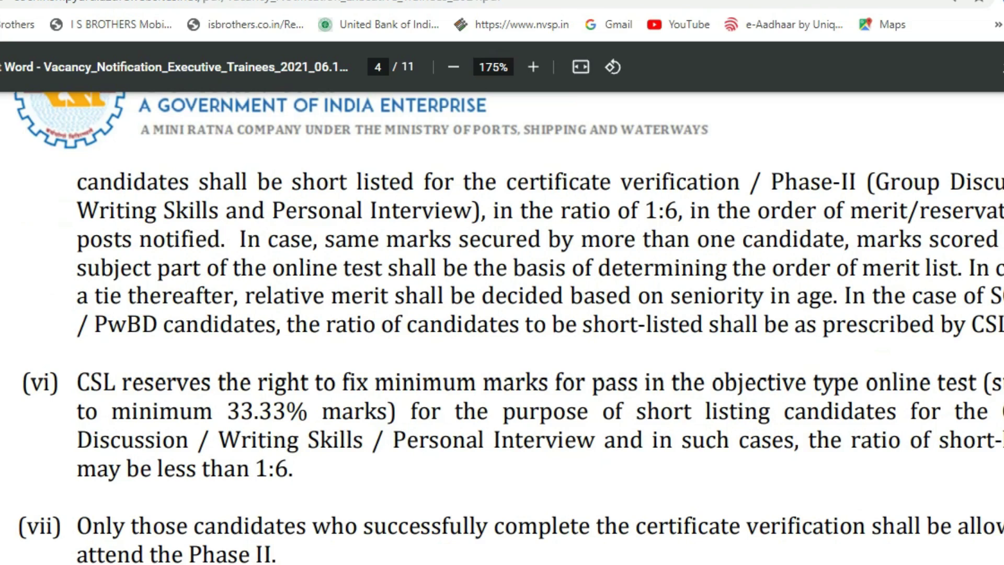
{"action": "scroll", "coordinate": [502, 324], "scroll_direction": "down", "scroll_amount": 2}
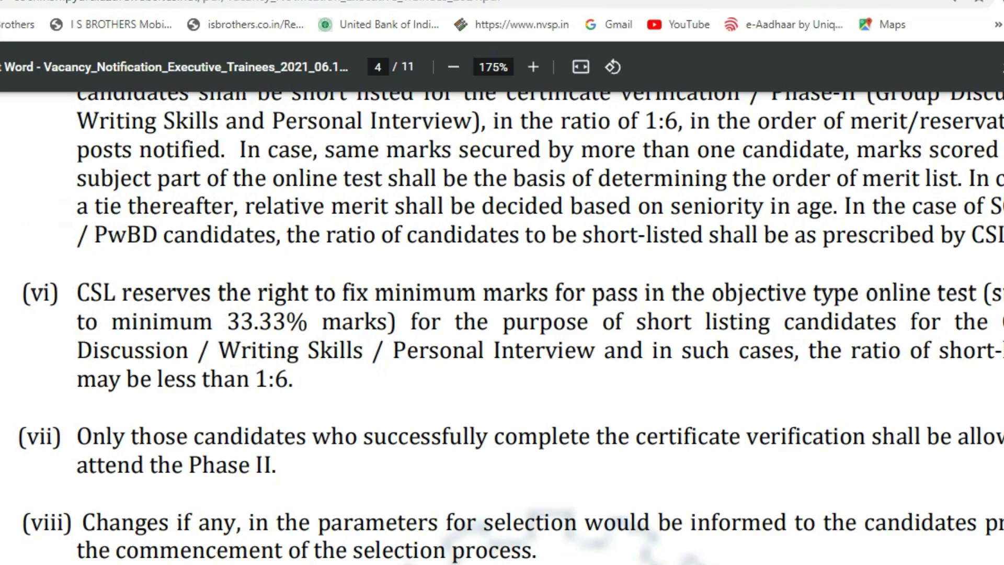
{"action": "scroll", "coordinate": [502, 325], "scroll_direction": "down", "scroll_amount": 2}
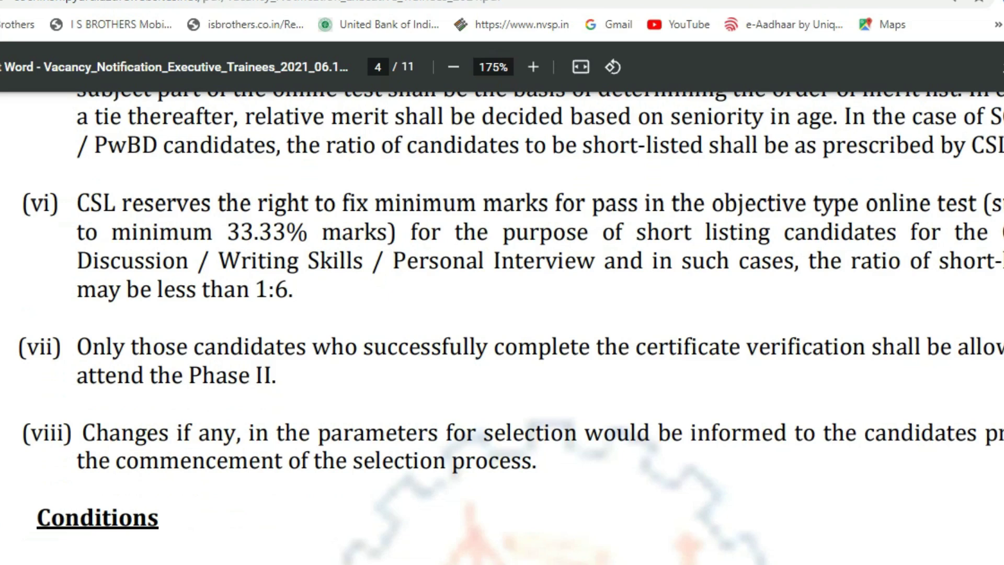
{"action": "scroll", "coordinate": [512, 327], "scroll_direction": "down", "scroll_amount": 5}
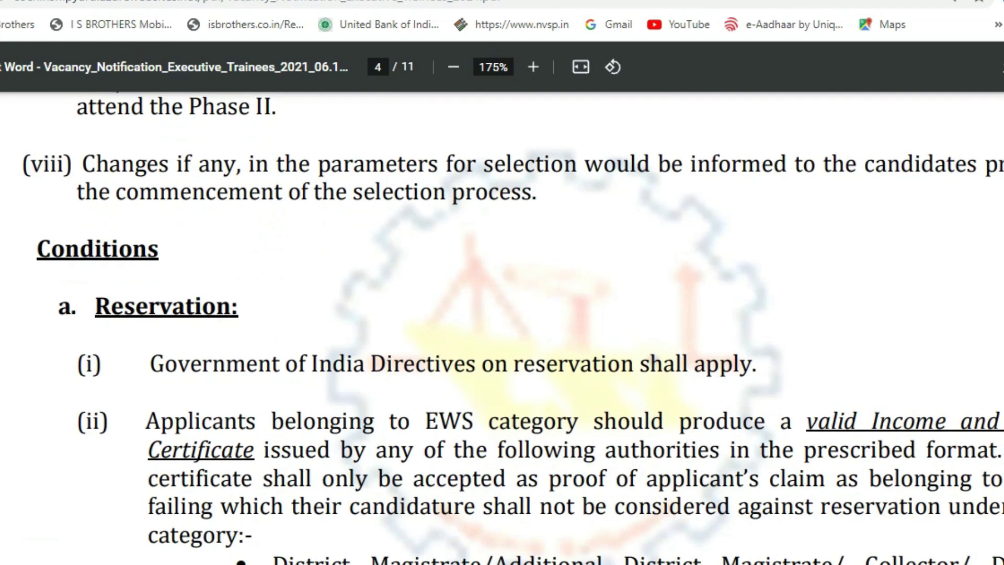
Scroll through Reservation clauses (i)–(iii) to page 5's 40% disability certificate rule.
{"action": "scroll", "coordinate": [502, 328], "scroll_direction": "down", "scroll_amount": 2}
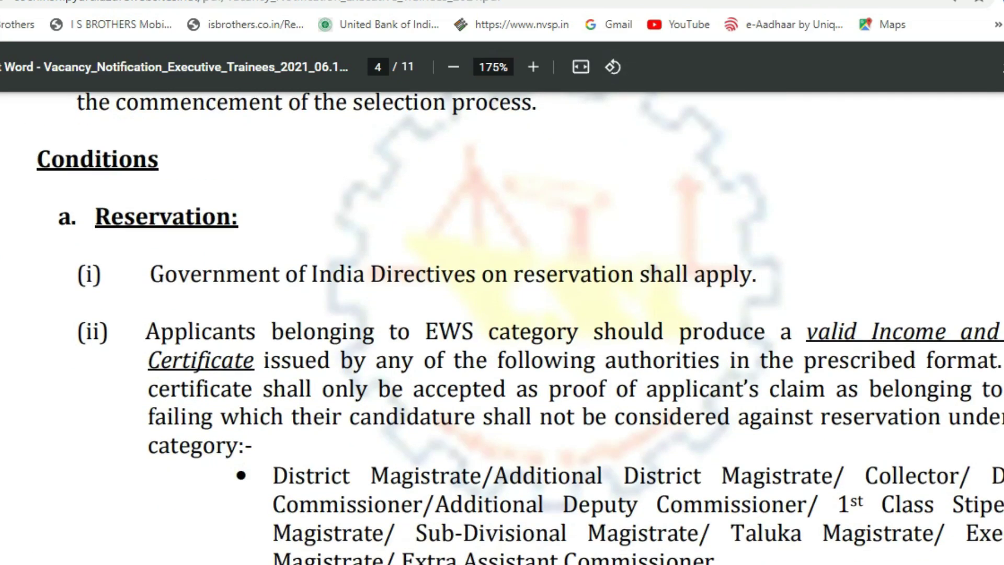
{"action": "scroll", "coordinate": [502, 328], "scroll_direction": "down", "scroll_amount": 2}
{"action": "scroll", "coordinate": [502, 329], "scroll_direction": "down", "scroll_amount": 2}
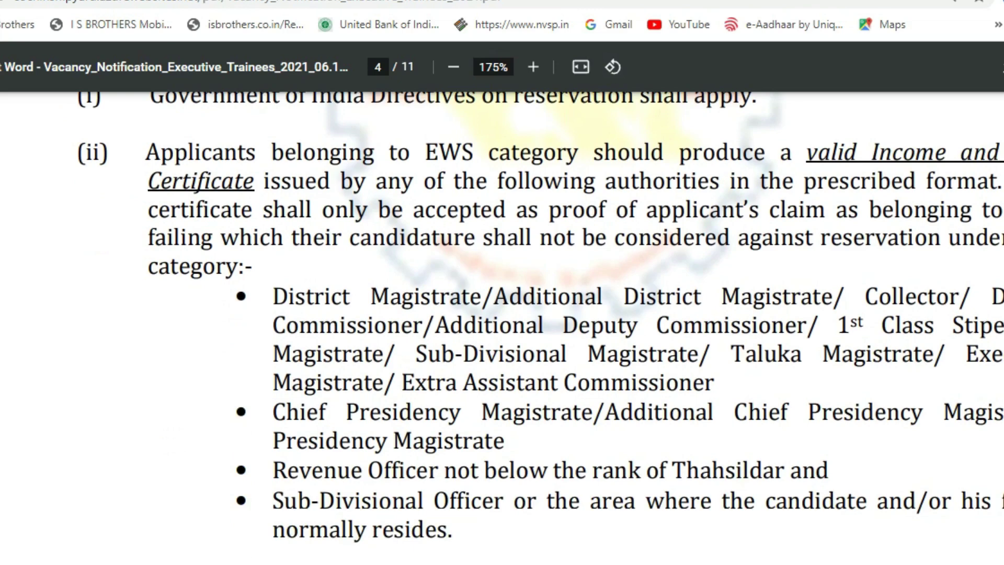
{"action": "scroll", "coordinate": [502, 316], "scroll_direction": "right", "scroll_amount": 1}
{"action": "scroll", "coordinate": [502, 328], "scroll_direction": "down", "scroll_amount": 2}
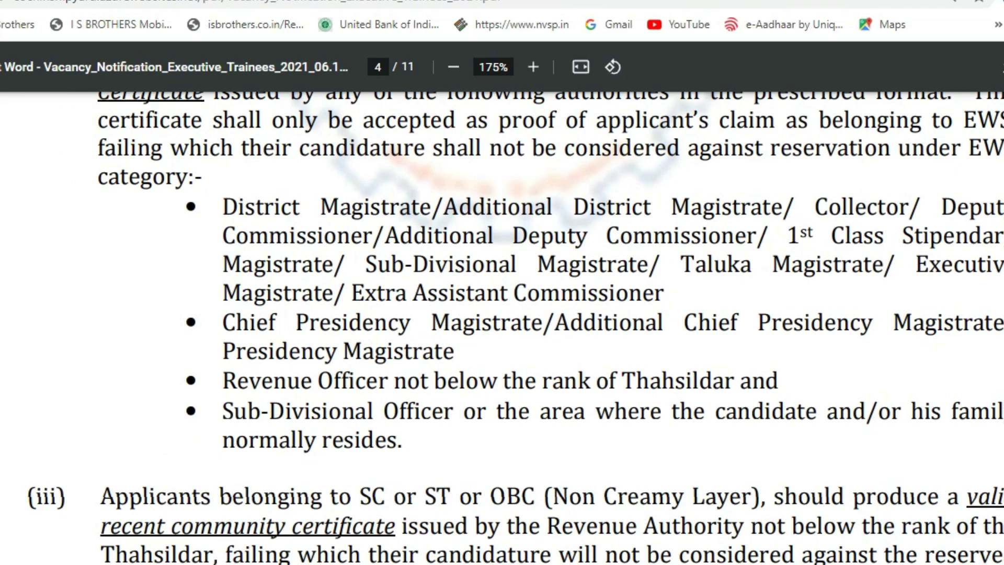
{"action": "scroll", "coordinate": [502, 310], "scroll_direction": "down", "scroll_amount": 7}
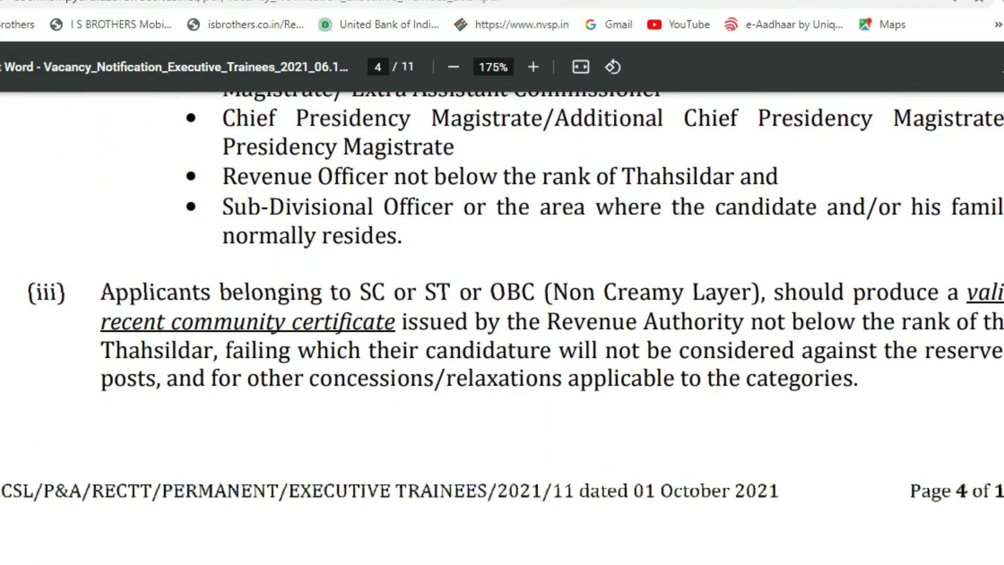
{"action": "scroll", "coordinate": [502, 314], "scroll_direction": "down", "scroll_amount": 10}
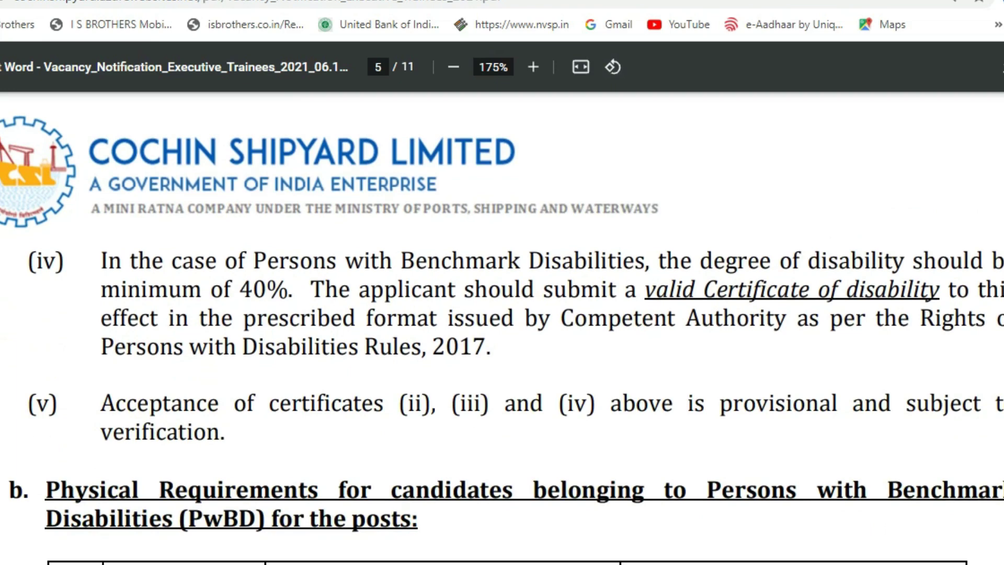
Scroll back and forth over the PwBD physical requirements table, then down to section c. Qualification.
{"action": "scroll", "coordinate": [502, 328], "scroll_direction": "down", "scroll_amount": 3}
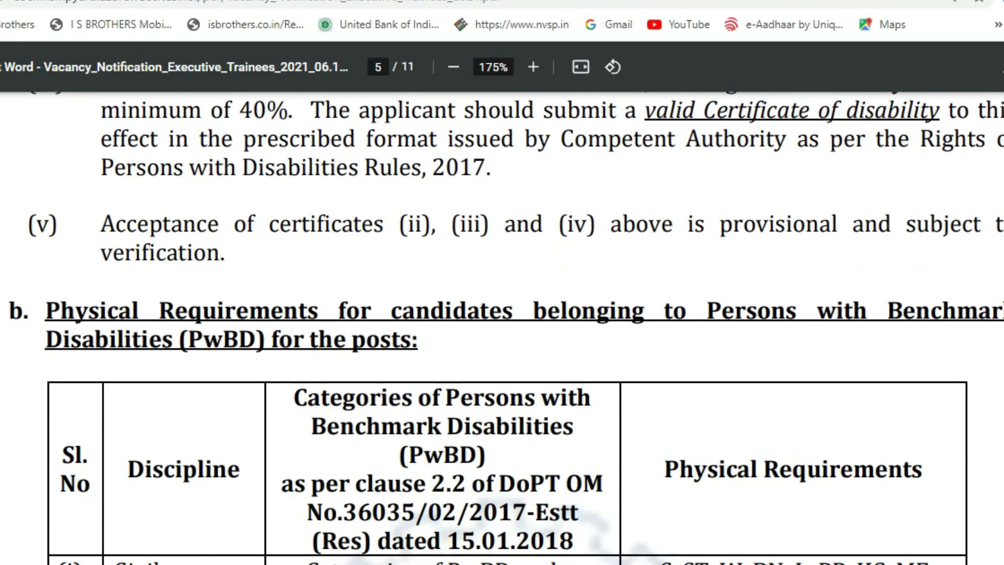
{"action": "scroll", "coordinate": [502, 327], "scroll_direction": "down", "scroll_amount": 5}
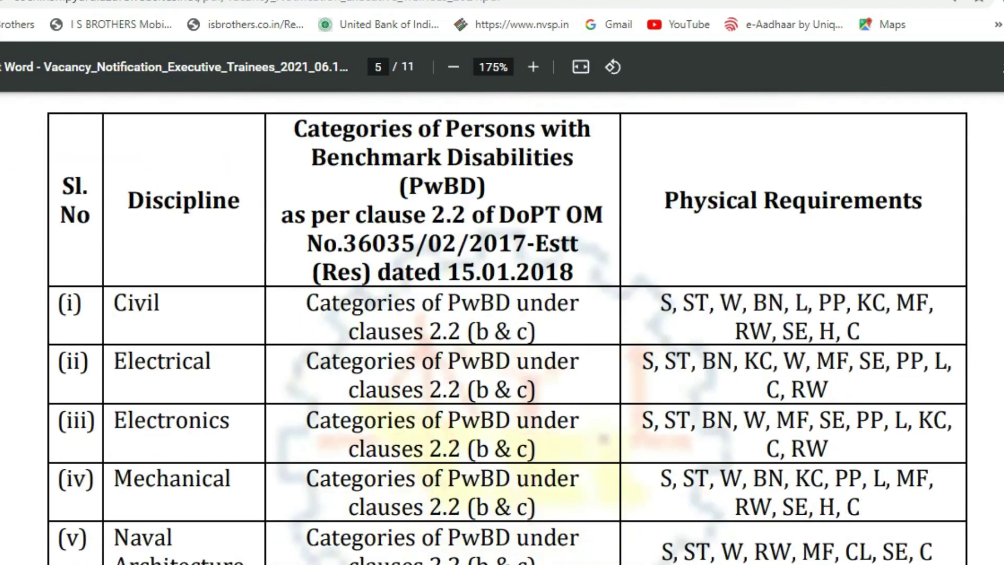
{"action": "scroll", "coordinate": [502, 328], "scroll_direction": "up", "scroll_amount": 3}
{"action": "scroll", "coordinate": [502, 327], "scroll_direction": "down", "scroll_amount": 5}
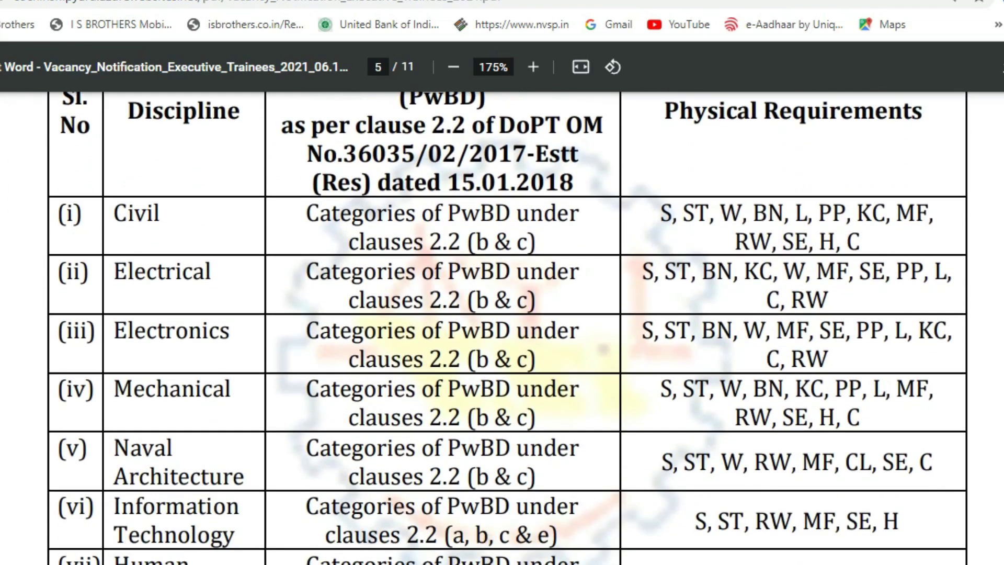
{"action": "scroll", "coordinate": [502, 328], "scroll_direction": "up", "scroll_amount": 3}
{"action": "scroll", "coordinate": [502, 328], "scroll_direction": "down", "scroll_amount": 3}
{"action": "scroll", "coordinate": [501, 328], "scroll_direction": "up", "scroll_amount": 2}
{"action": "scroll", "coordinate": [501, 327], "scroll_direction": "down", "scroll_amount": 5}
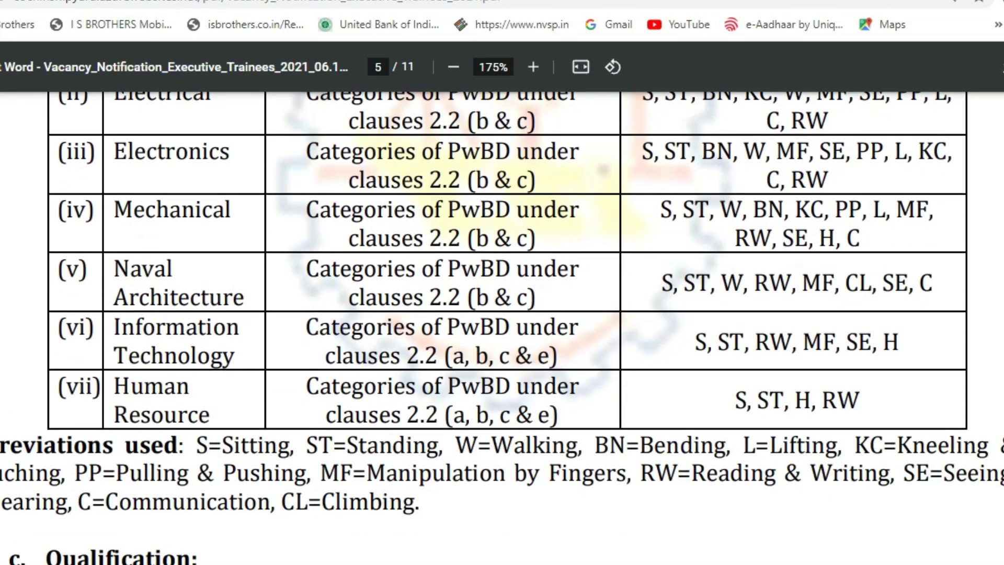
{"action": "scroll", "coordinate": [502, 327], "scroll_direction": "up", "scroll_amount": 3}
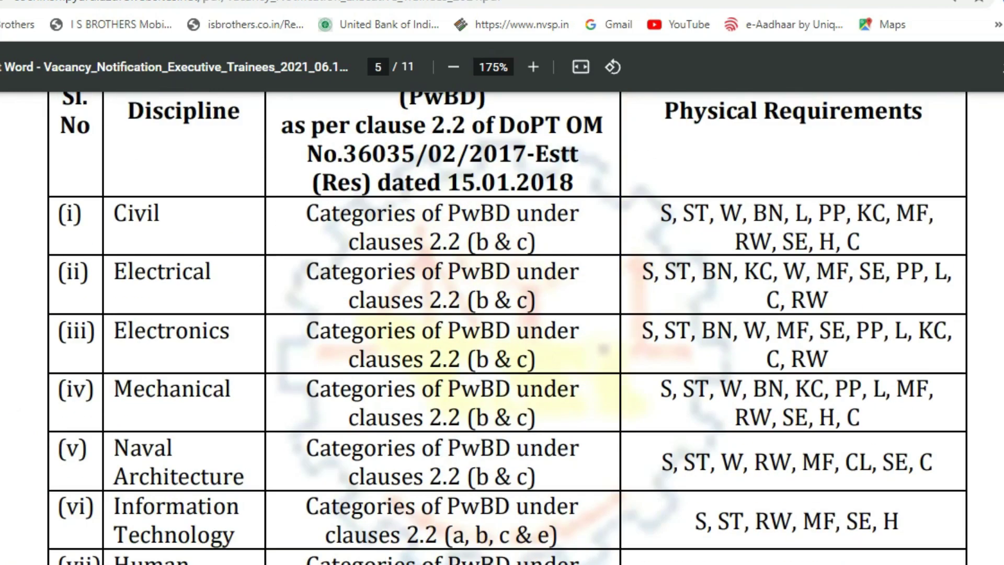
{"action": "scroll", "coordinate": [501, 328], "scroll_direction": "down", "scroll_amount": 3}
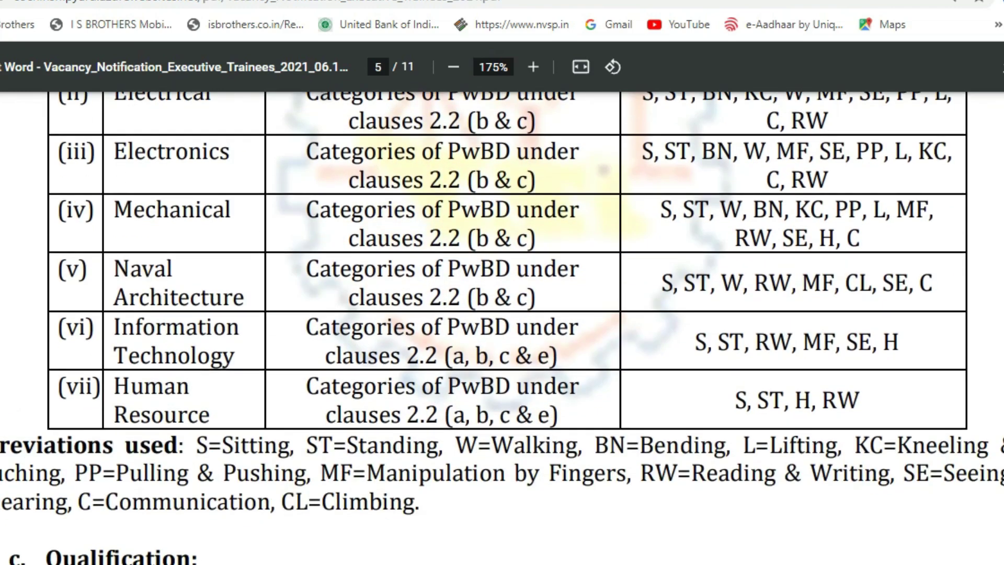
{"action": "scroll", "coordinate": [501, 327], "scroll_direction": "up", "scroll_amount": 1}
{"action": "scroll", "coordinate": [501, 327], "scroll_direction": "down", "scroll_amount": 1}
{"action": "scroll", "coordinate": [502, 327], "scroll_direction": "up", "scroll_amount": 5}
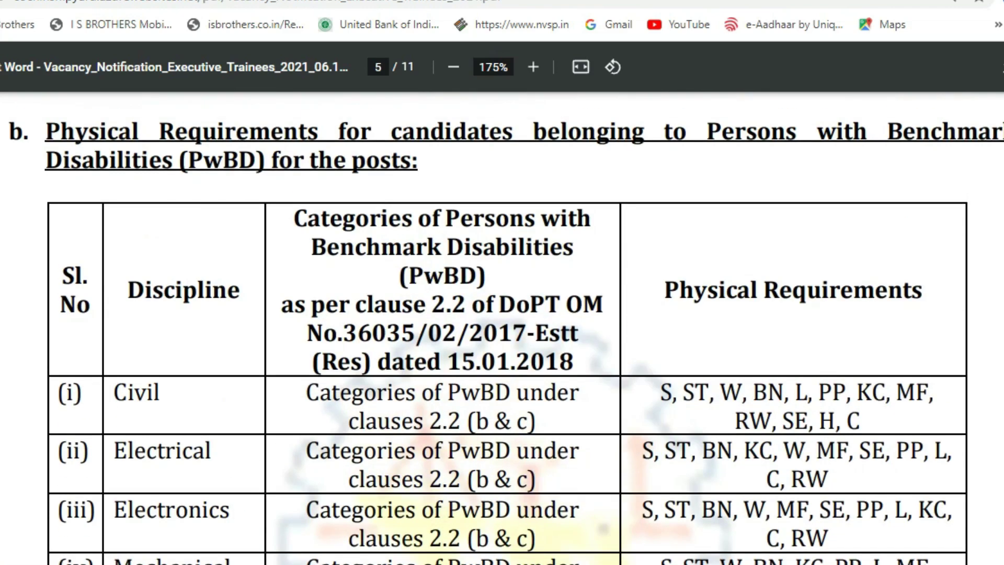
{"action": "scroll", "coordinate": [502, 328], "scroll_direction": "down", "scroll_amount": 4}
{"action": "scroll", "coordinate": [502, 328], "scroll_direction": "down", "scroll_amount": 2}
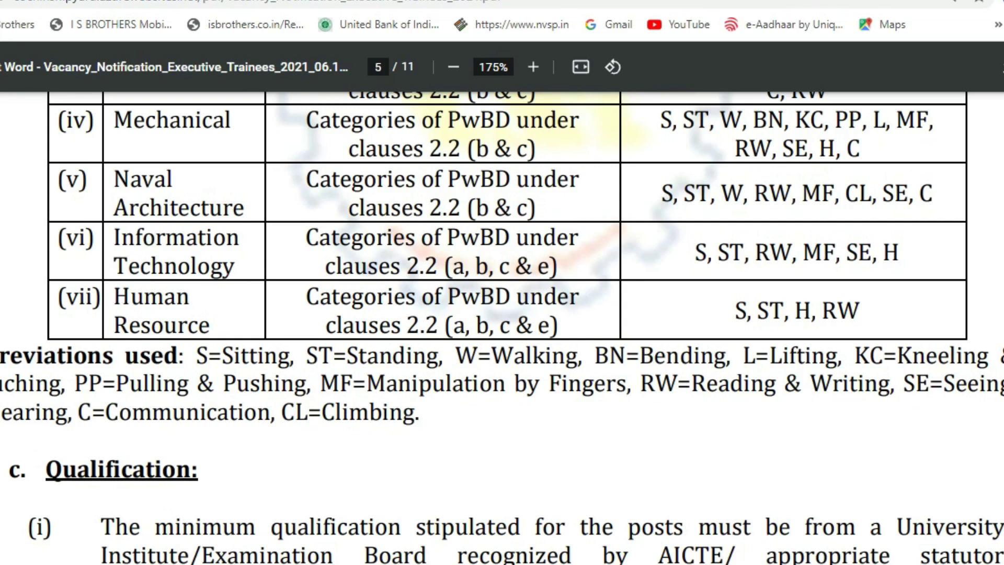
{"action": "scroll", "coordinate": [502, 313], "scroll_direction": "up", "scroll_amount": 5}
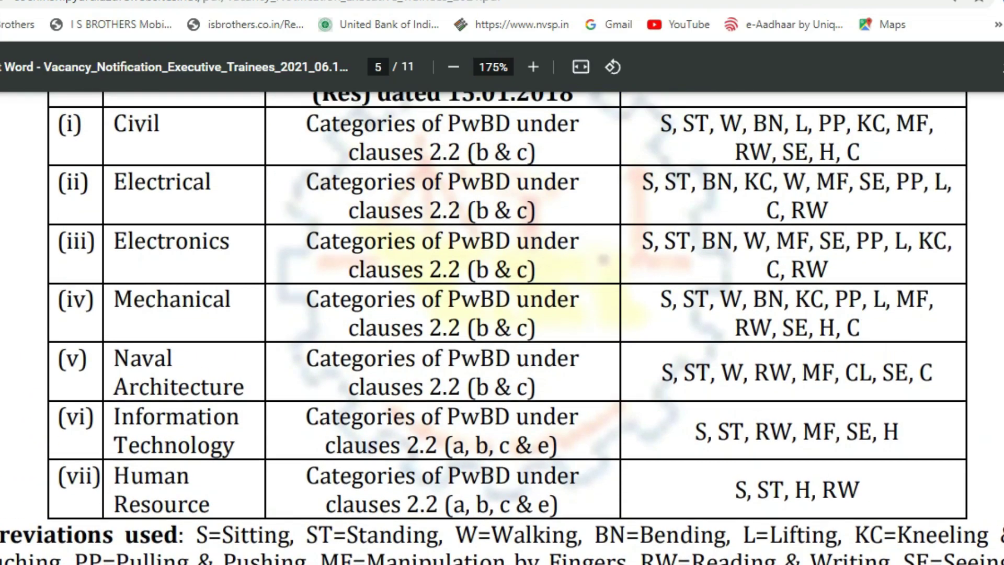
{"action": "scroll", "coordinate": [502, 314], "scroll_direction": "down", "scroll_amount": 10}
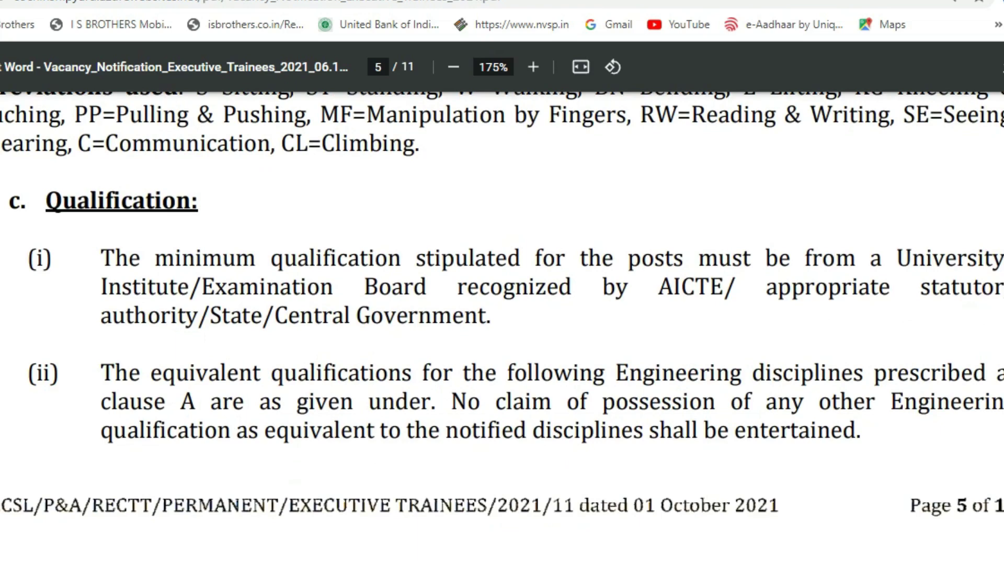
Select the Electronics and Mechanical equivalent-discipline lists in page 6's qualifications table.
{"action": "scroll", "coordinate": [502, 314], "scroll_direction": "down", "scroll_amount": 10}
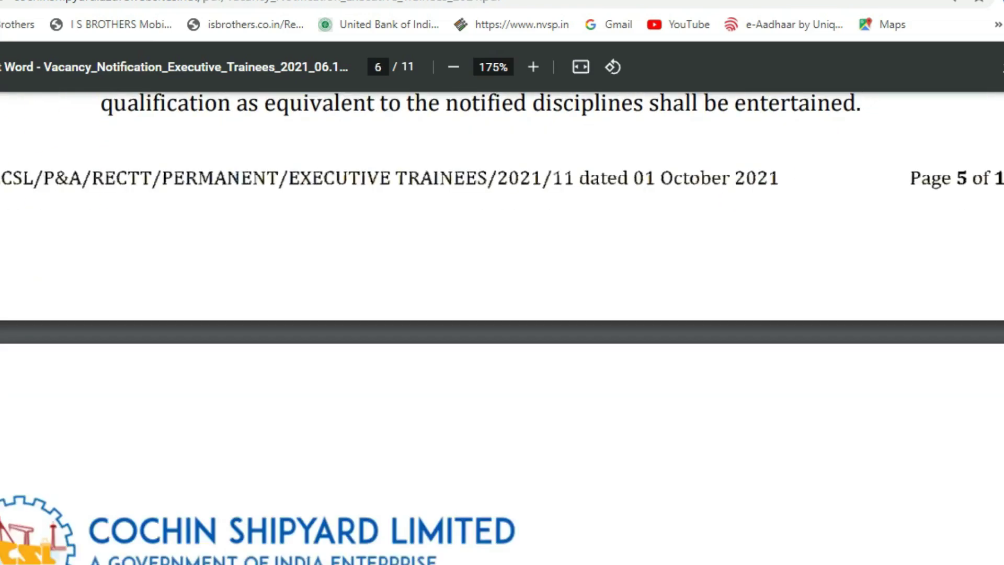
{"action": "scroll", "coordinate": [502, 314], "scroll_direction": "down", "scroll_amount": 4}
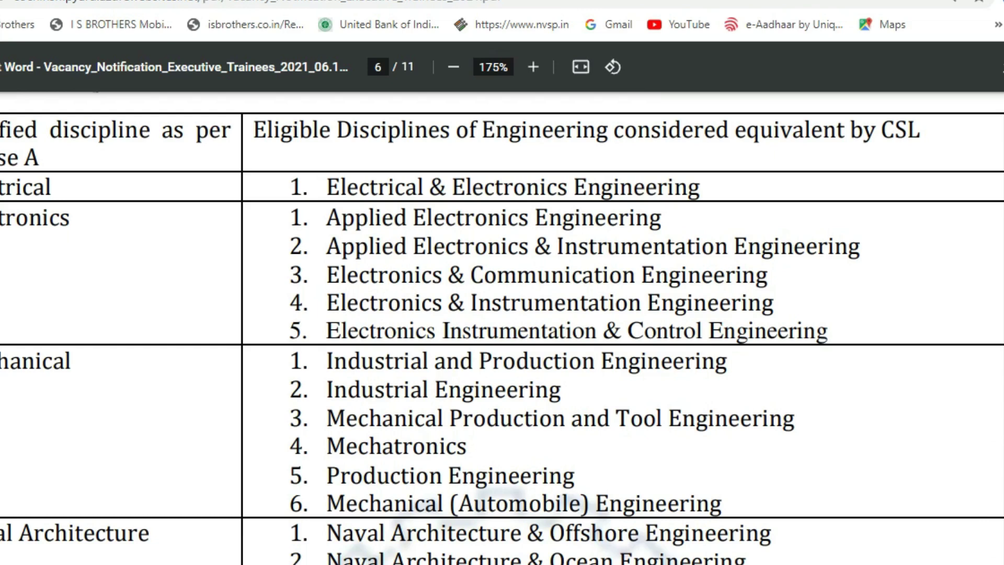
{"action": "left_click_drag", "start_coordinate": [0, 219], "coordinate": [76, 219]}
{"action": "left_click_drag", "start_coordinate": [327, 218], "coordinate": [776, 305]}
{"action": "left_click_drag", "start_coordinate": [334, 360], "coordinate": [680, 503]}
{"action": "scroll", "coordinate": [502, 328], "scroll_direction": "down", "scroll_amount": 6}
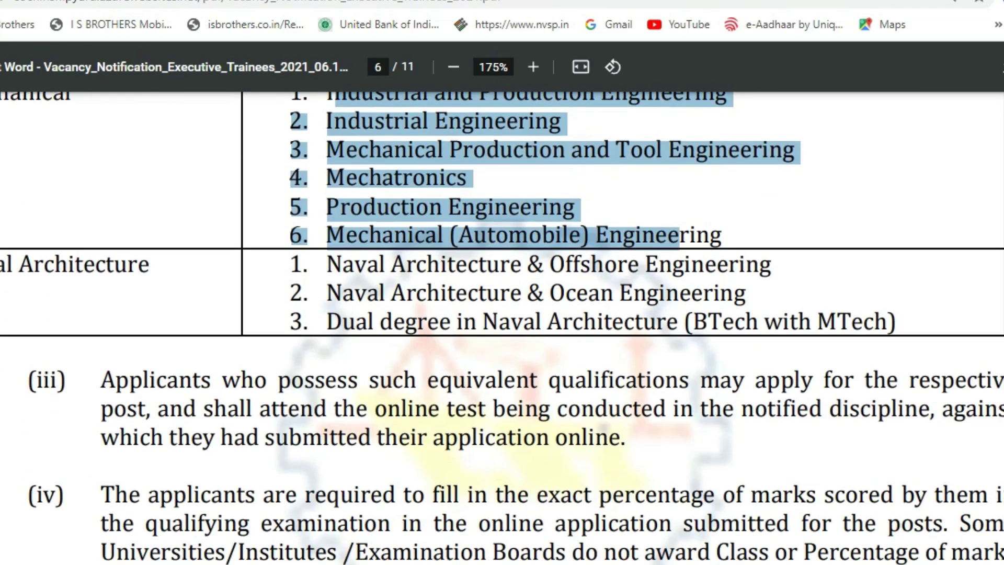
{"action": "scroll", "coordinate": [502, 328], "scroll_direction": "up", "scroll_amount": 4}
{"action": "scroll", "coordinate": [502, 327], "scroll_direction": "down", "scroll_amount": 2}
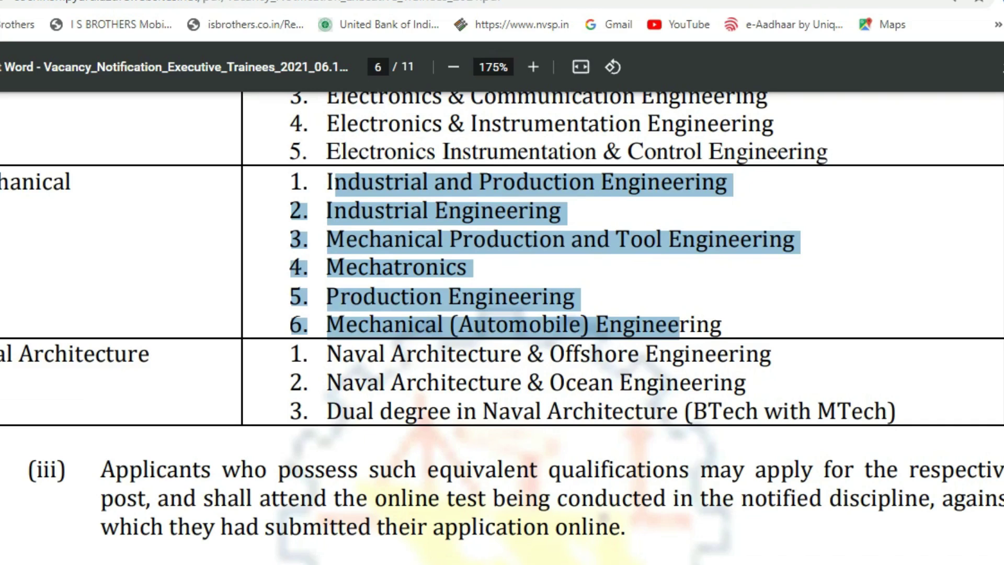
{"action": "scroll", "coordinate": [502, 328], "scroll_direction": "down", "scroll_amount": 2}
{"action": "scroll", "coordinate": [502, 328], "scroll_direction": "down", "scroll_amount": 7}
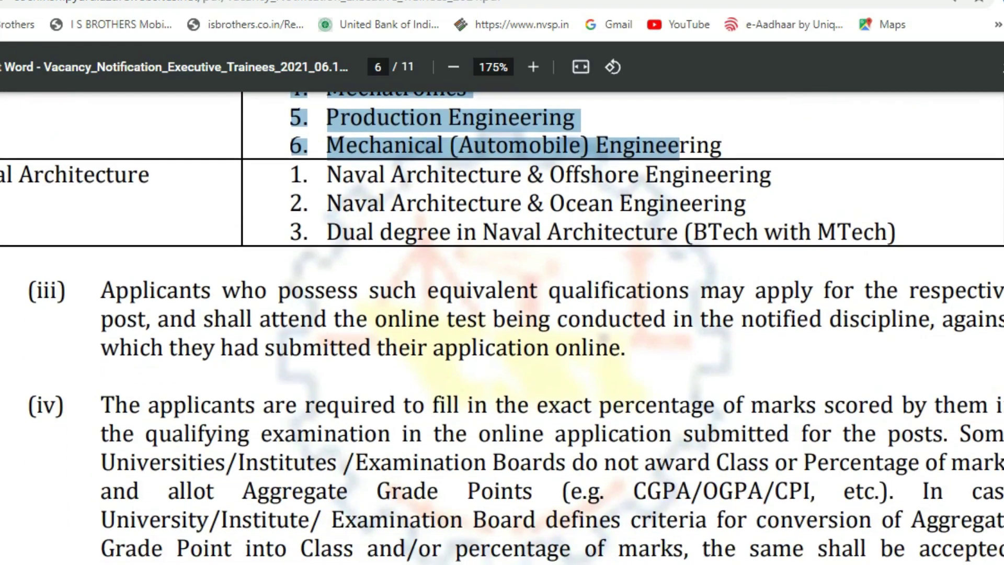
Scroll past clauses (iv)–(v) to page 7's five-year Service Agreement and documents-to-upload clause.
{"action": "scroll", "coordinate": [502, 328], "scroll_direction": "down", "scroll_amount": 2}
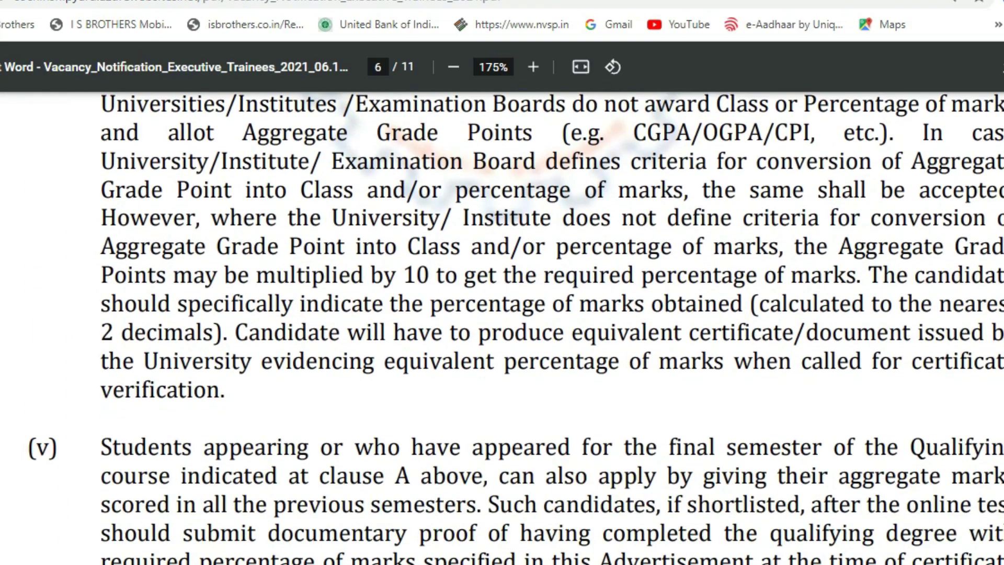
{"action": "scroll", "coordinate": [502, 328], "scroll_direction": "up", "scroll_amount": 5}
{"action": "scroll", "coordinate": [502, 328], "scroll_direction": "up", "scroll_amount": 1}
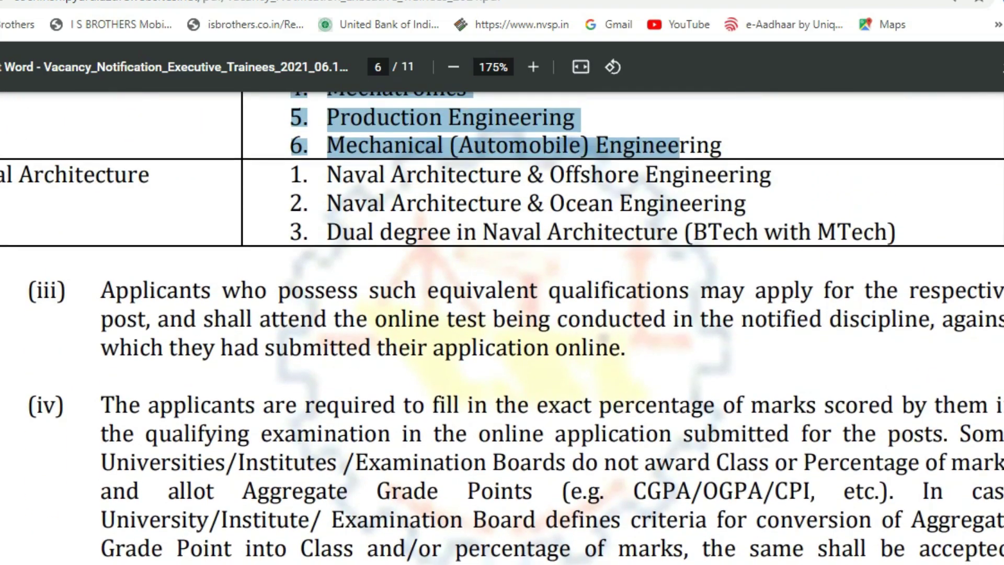
{"action": "scroll", "coordinate": [502, 328], "scroll_direction": "down", "scroll_amount": 10}
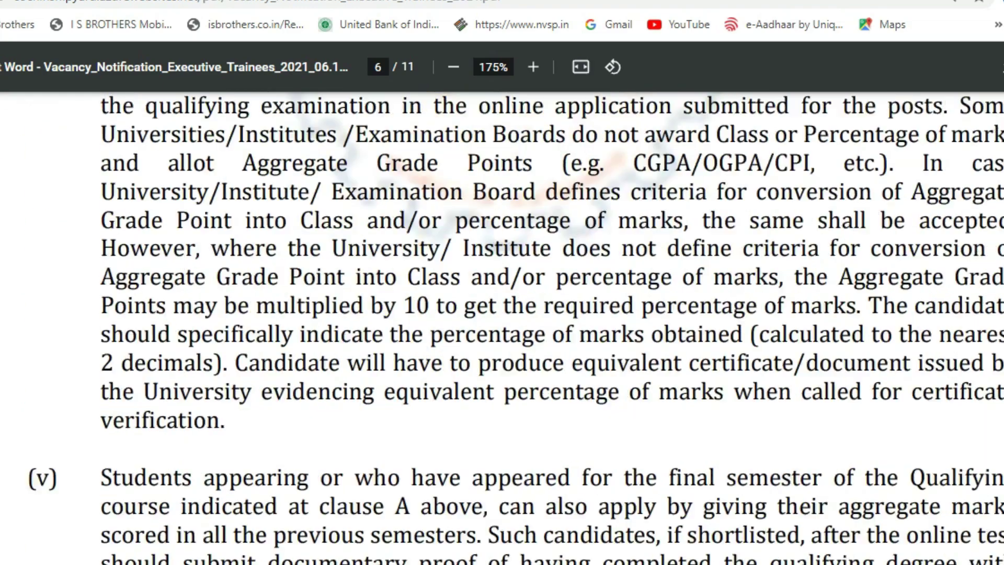
{"action": "scroll", "coordinate": [502, 327], "scroll_direction": "down", "scroll_amount": 10}
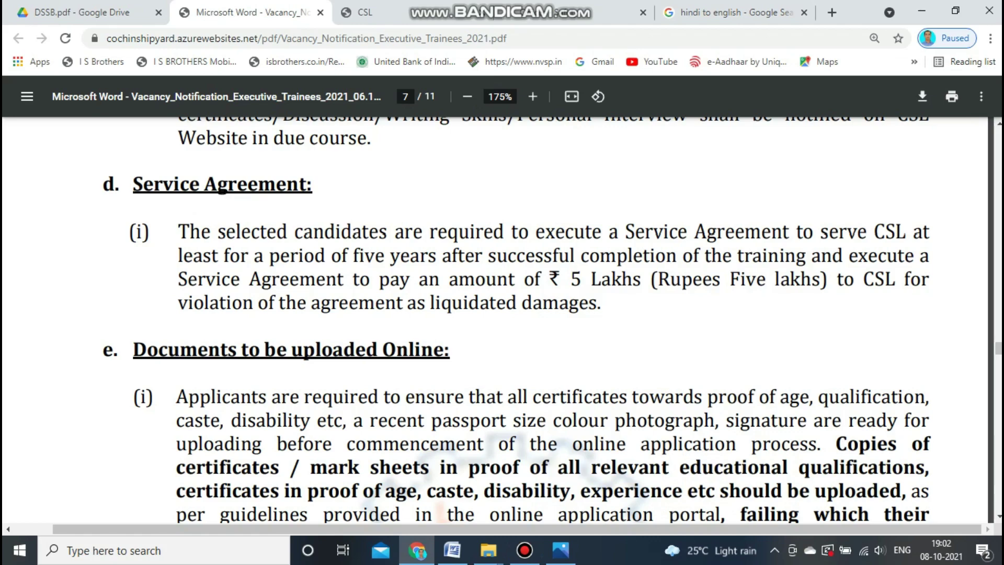
Scroll the notification PDF through the Application fee section (₹750, SC/ST/PwBD exempt) to page 7's end.
{"action": "scroll", "coordinate": [222, 191], "scroll_direction": "down", "scroll_amount": 5}
{"action": "scroll", "coordinate": [222, 191], "scroll_direction": "up", "scroll_amount": 1}
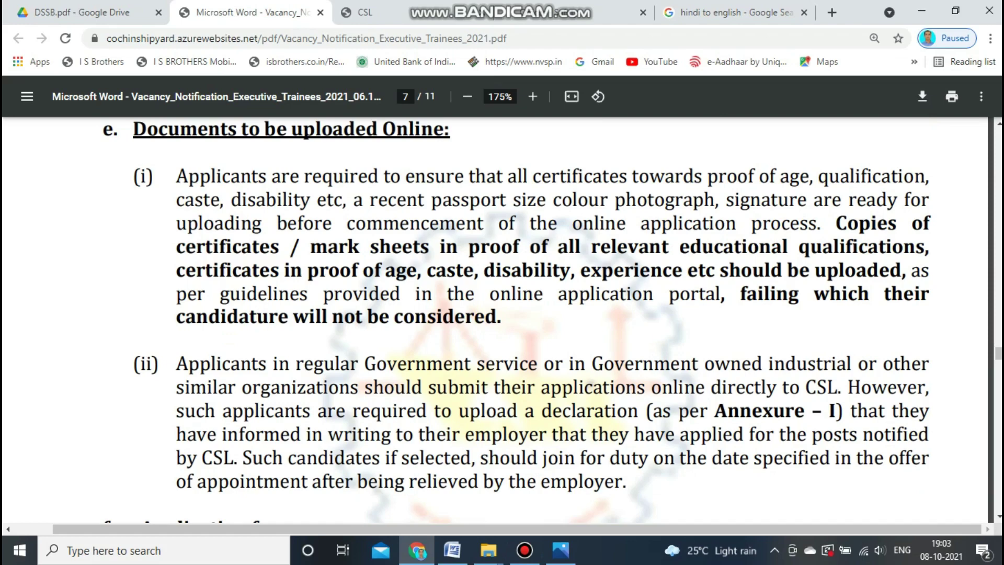
{"action": "scroll", "coordinate": [502, 314], "scroll_direction": "down", "scroll_amount": 2}
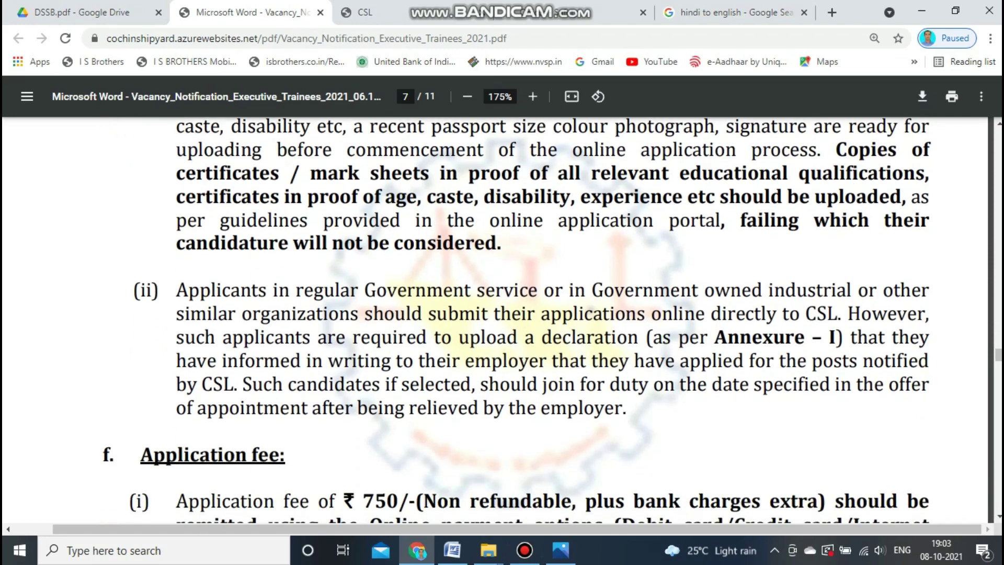
{"action": "scroll", "coordinate": [501, 314], "scroll_direction": "down", "scroll_amount": 2}
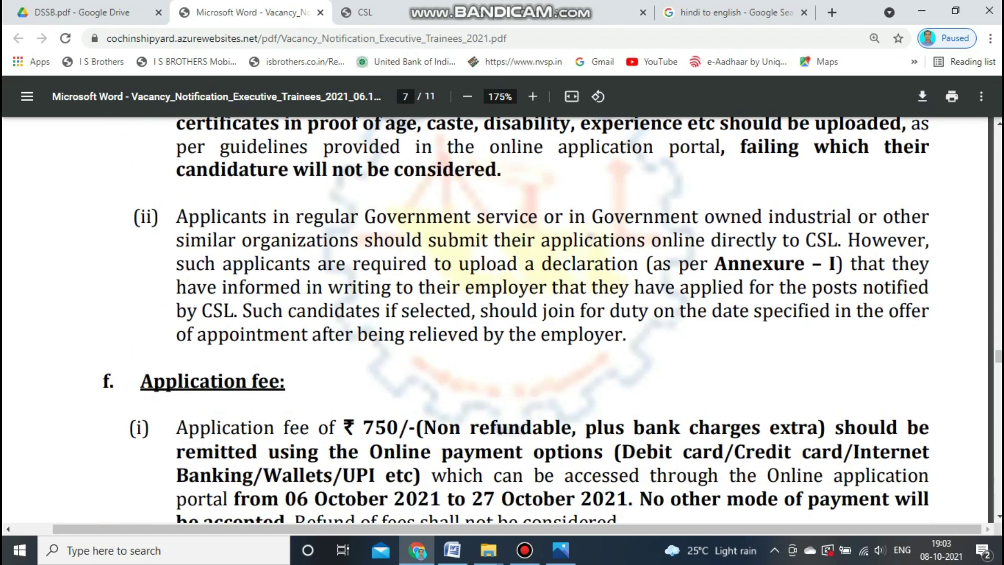
{"action": "scroll", "coordinate": [502, 314], "scroll_direction": "down", "scroll_amount": 2}
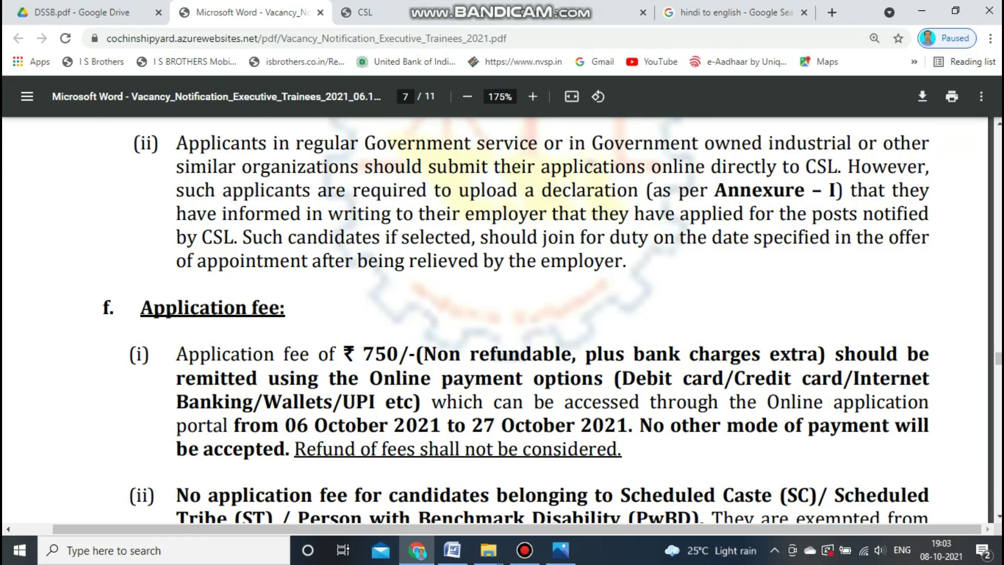
{"action": "scroll", "coordinate": [516, 320], "scroll_direction": "down", "scroll_amount": 3}
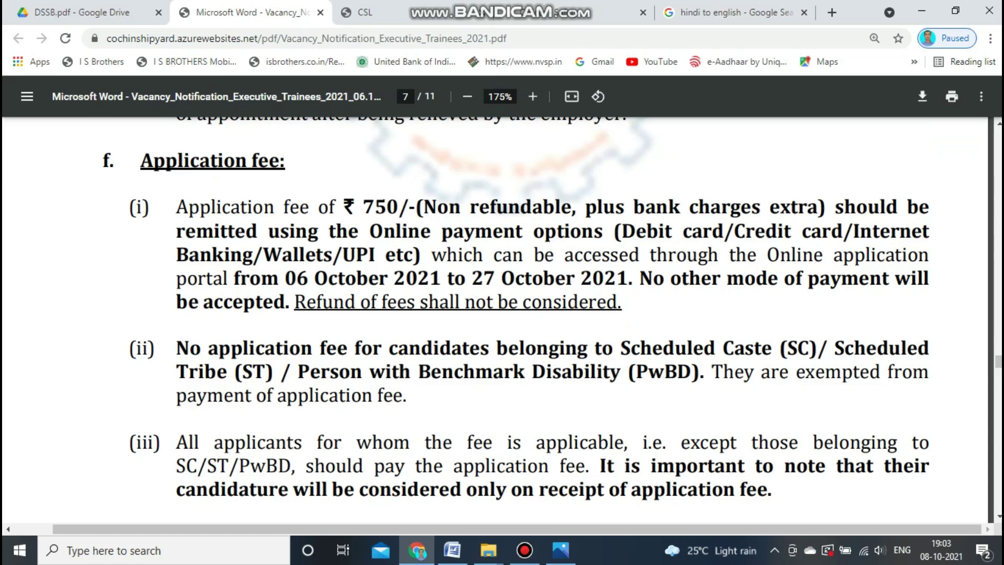
{"action": "scroll", "coordinate": [501, 314], "scroll_direction": "down", "scroll_amount": 3}
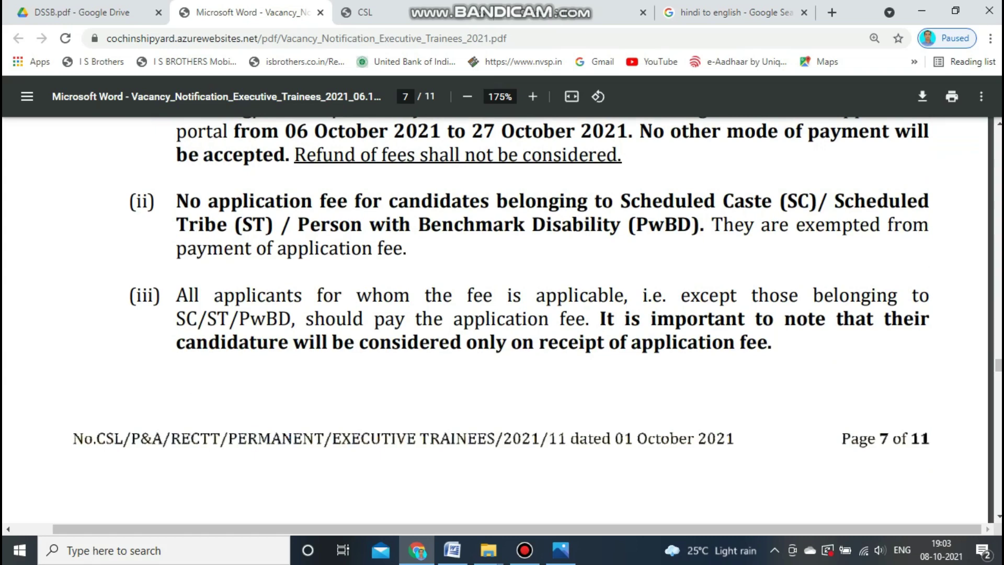
Scroll the notification PDF from page 8 onward through page 11.
{"action": "scroll", "coordinate": [500, 314], "scroll_direction": "down", "scroll_amount": 15}
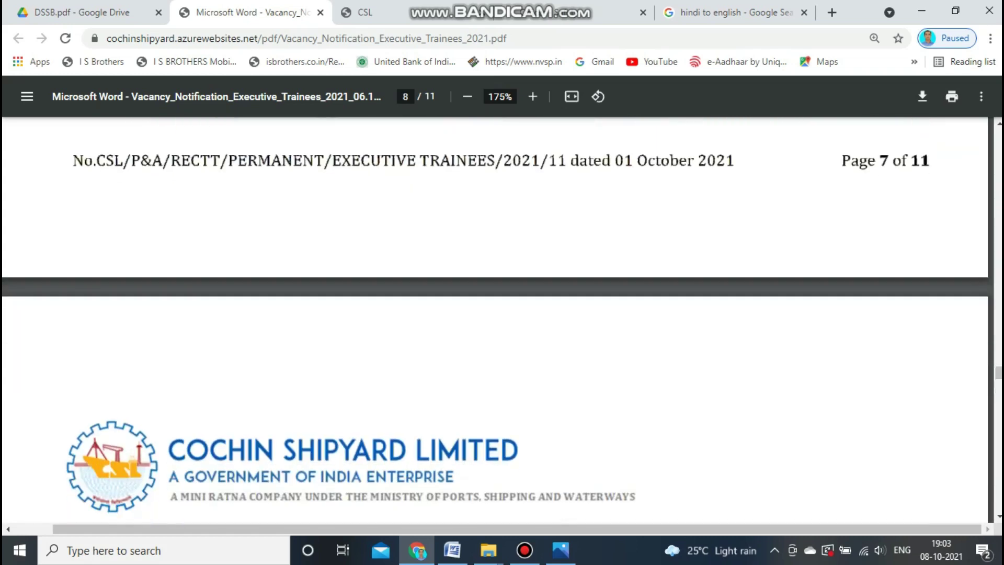
{"action": "scroll", "coordinate": [501, 314], "scroll_direction": "down", "scroll_amount": 1}
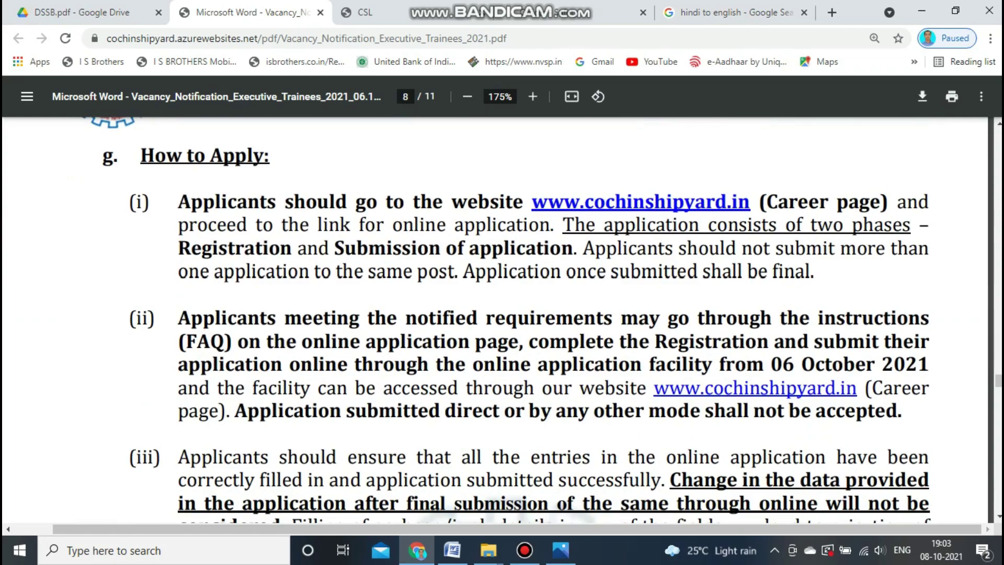
{"action": "scroll", "coordinate": [501, 314], "scroll_direction": "down", "scroll_amount": 5}
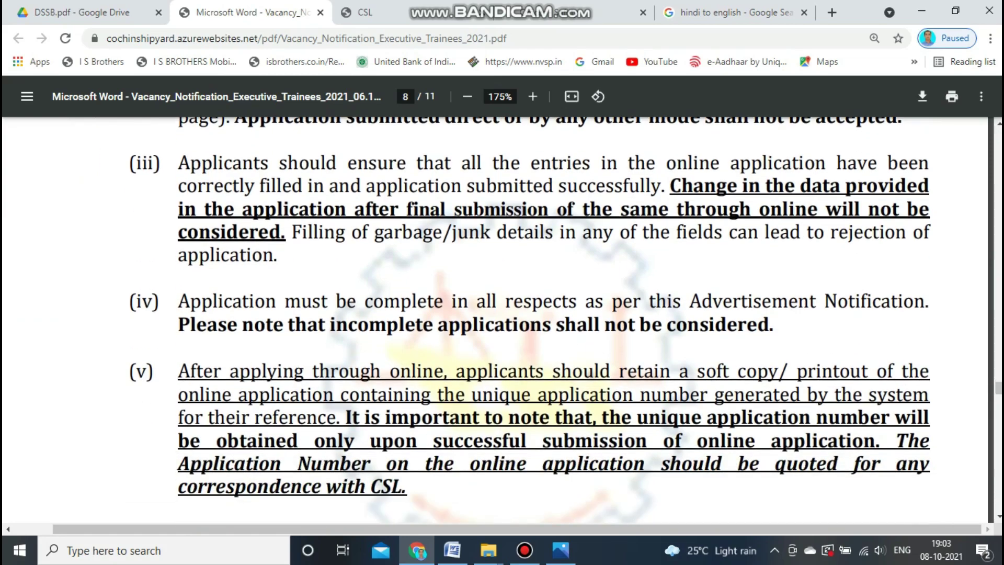
{"action": "scroll", "coordinate": [501, 314], "scroll_direction": "down", "scroll_amount": 5}
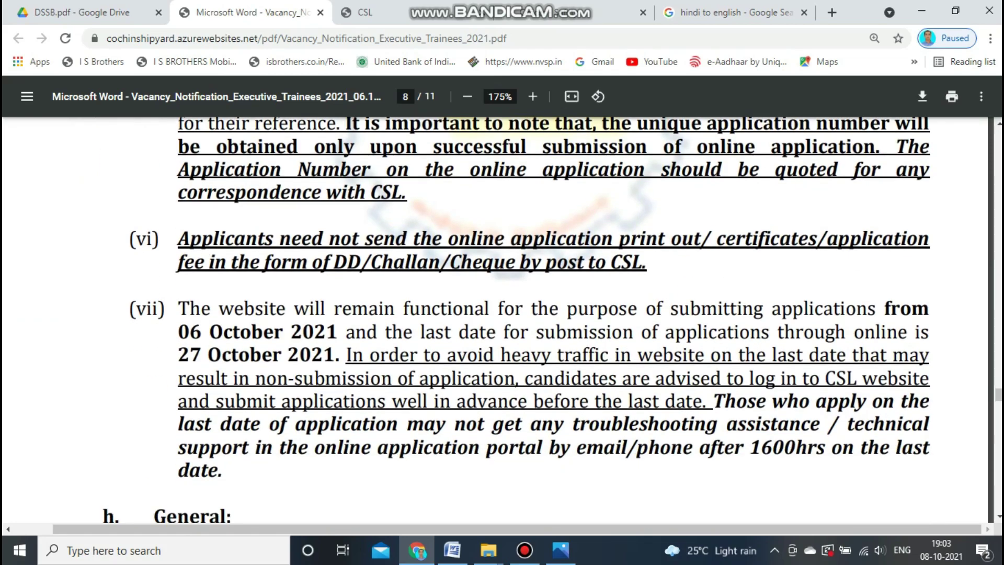
{"action": "scroll", "coordinate": [501, 313], "scroll_direction": "down", "scroll_amount": 10}
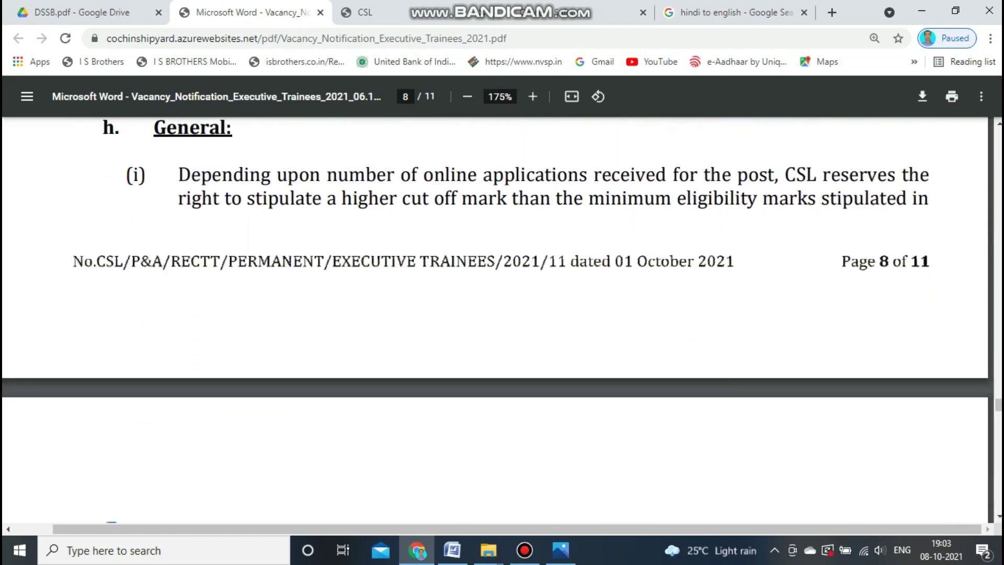
{"action": "scroll", "coordinate": [501, 313], "scroll_direction": "down", "scroll_amount": 12}
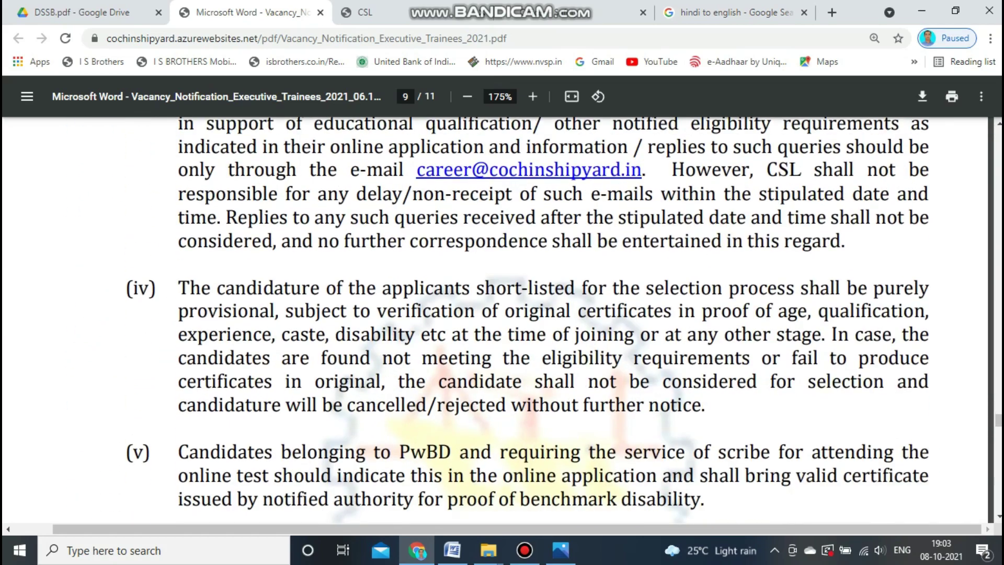
{"action": "scroll", "coordinate": [501, 314], "scroll_direction": "down", "scroll_amount": 15}
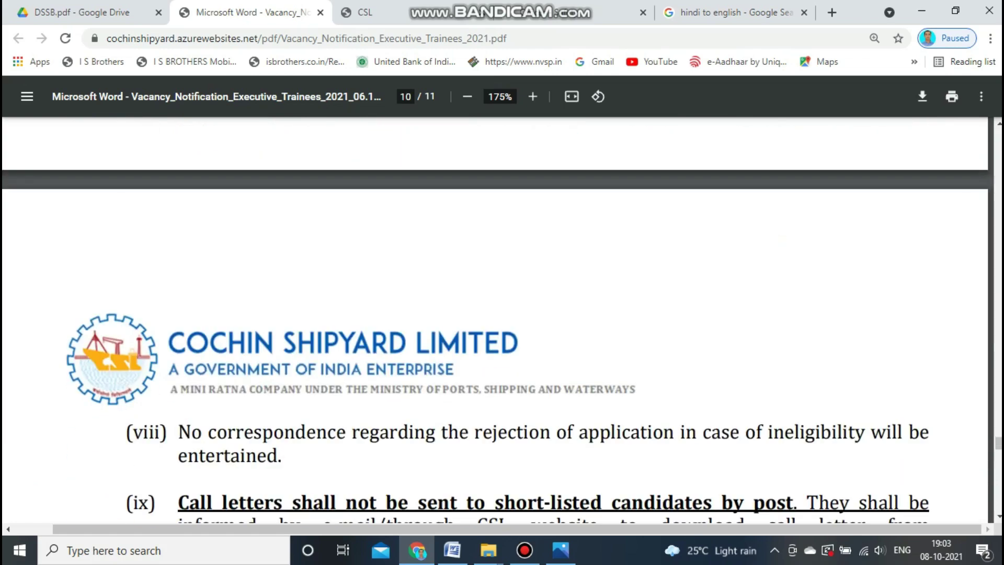
{"action": "scroll", "coordinate": [501, 314], "scroll_direction": "down", "scroll_amount": 3}
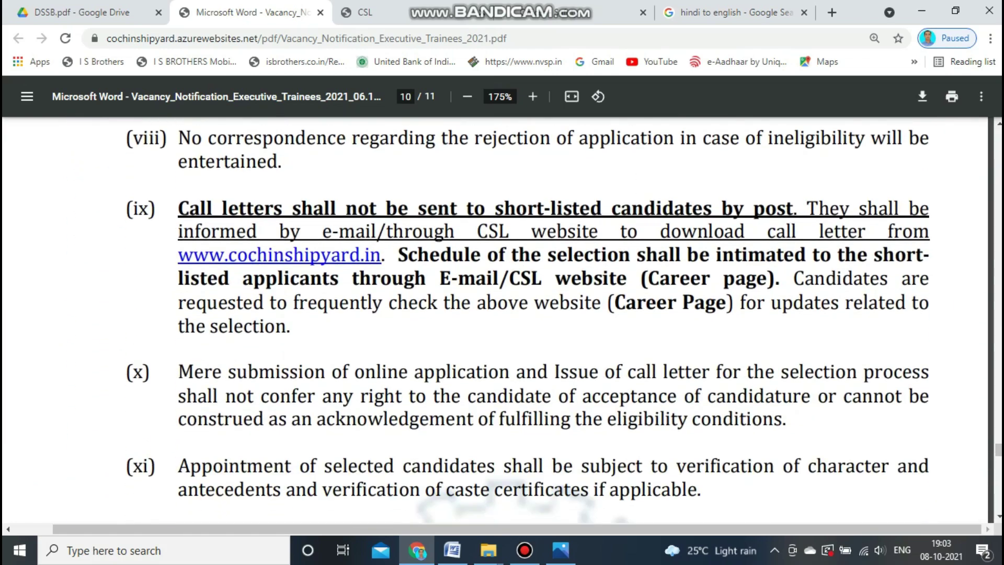
{"action": "scroll", "coordinate": [501, 314], "scroll_direction": "down", "scroll_amount": 17}
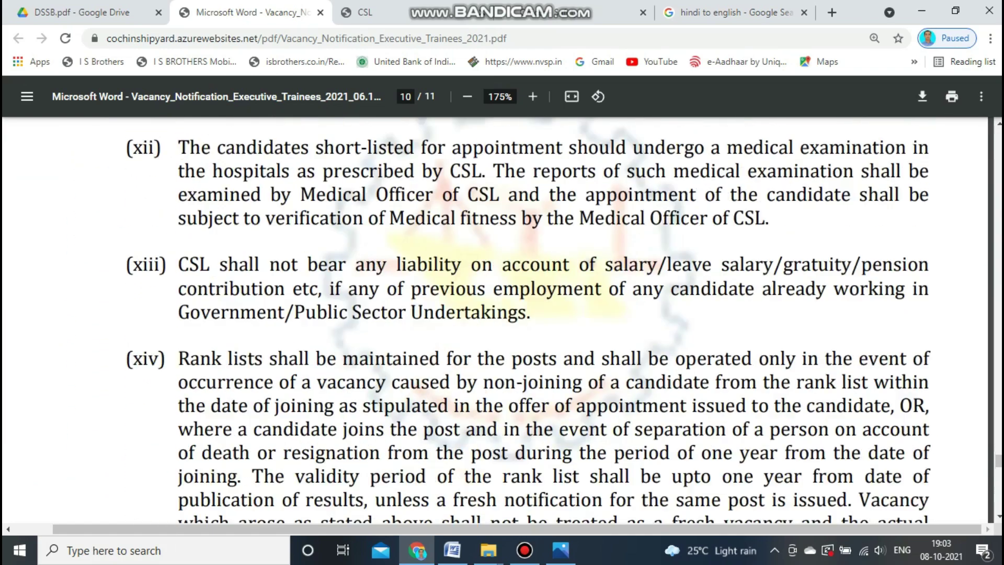
{"action": "scroll", "coordinate": [501, 314], "scroll_direction": "down", "scroll_amount": 15}
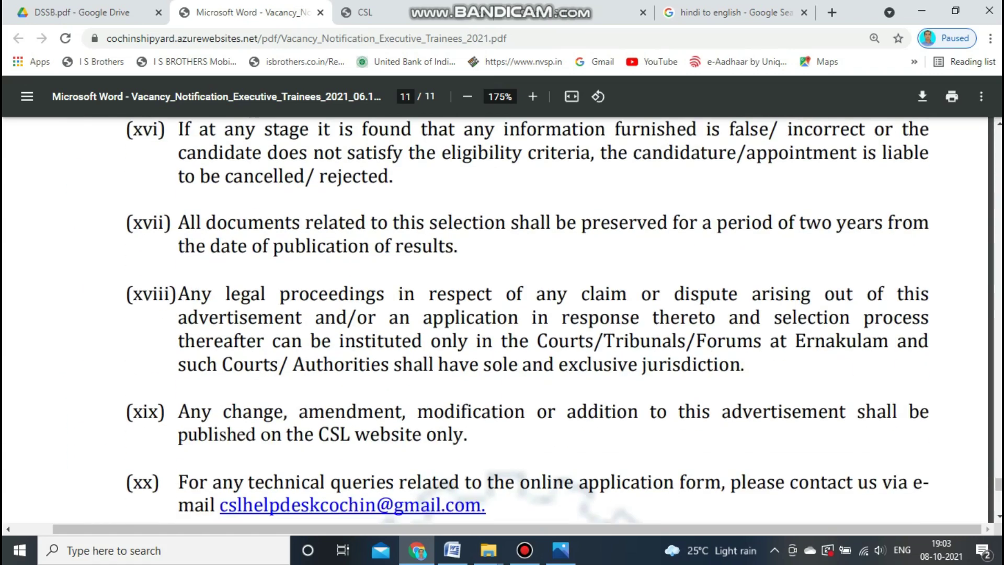
Reach the end of page 11, then return to the CSL portal tab, scrolled to the top.
{"action": "scroll", "coordinate": [501, 314], "scroll_direction": "down", "scroll_amount": 5}
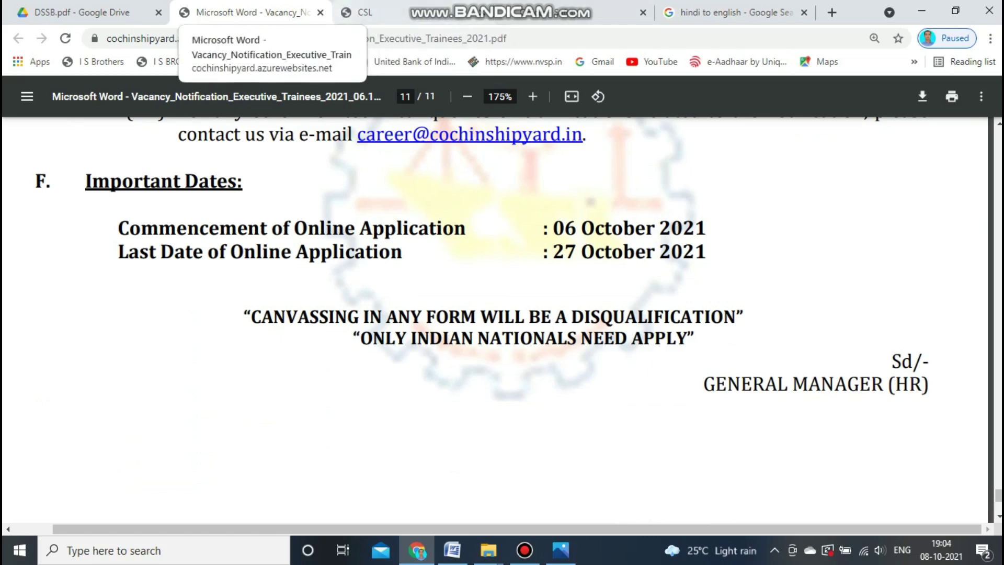
{"action": "left_click", "coordinate": [360, 12]}
{"action": "scroll", "coordinate": [497, 299], "scroll_direction": "up", "scroll_amount": 2}
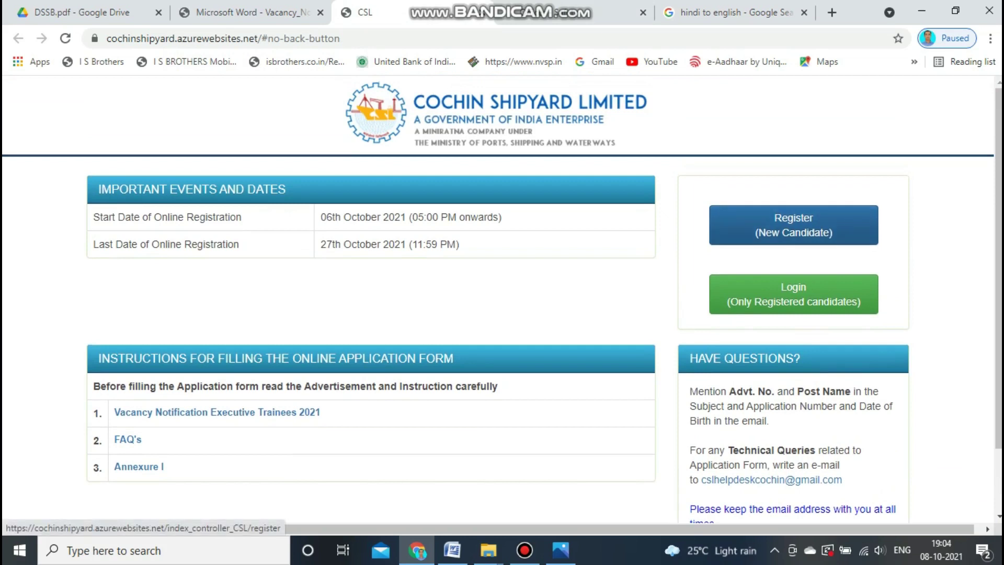
Start a new-candidate registration and enter the candidate's first and last name.
{"action": "left_click", "coordinate": [793, 225]}
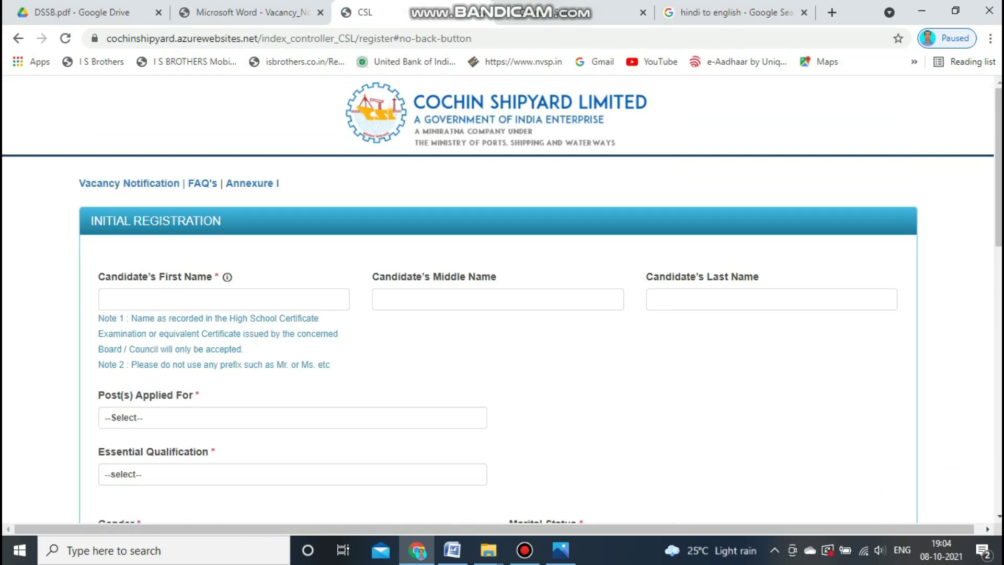
{"action": "left_click", "coordinate": [224, 299]}
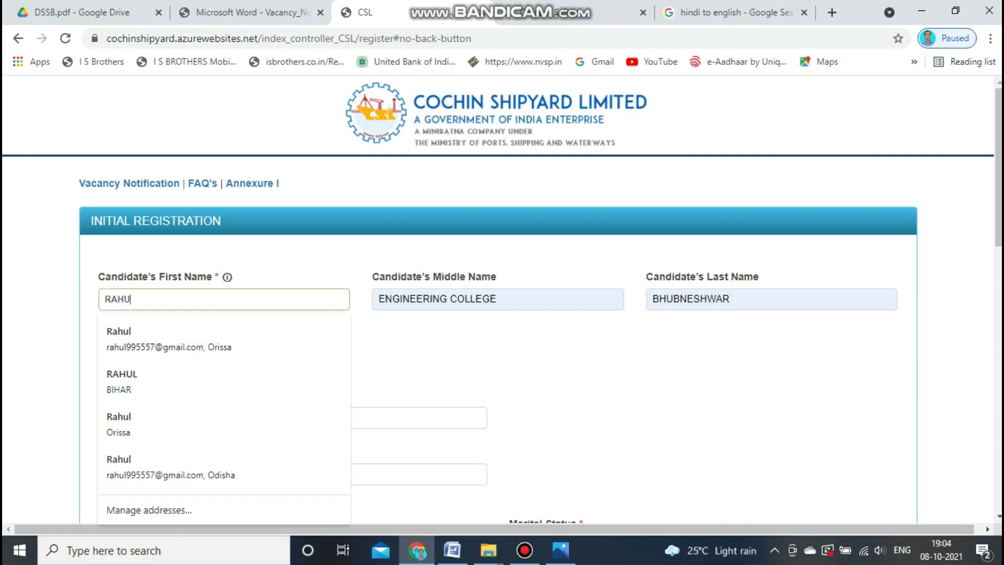
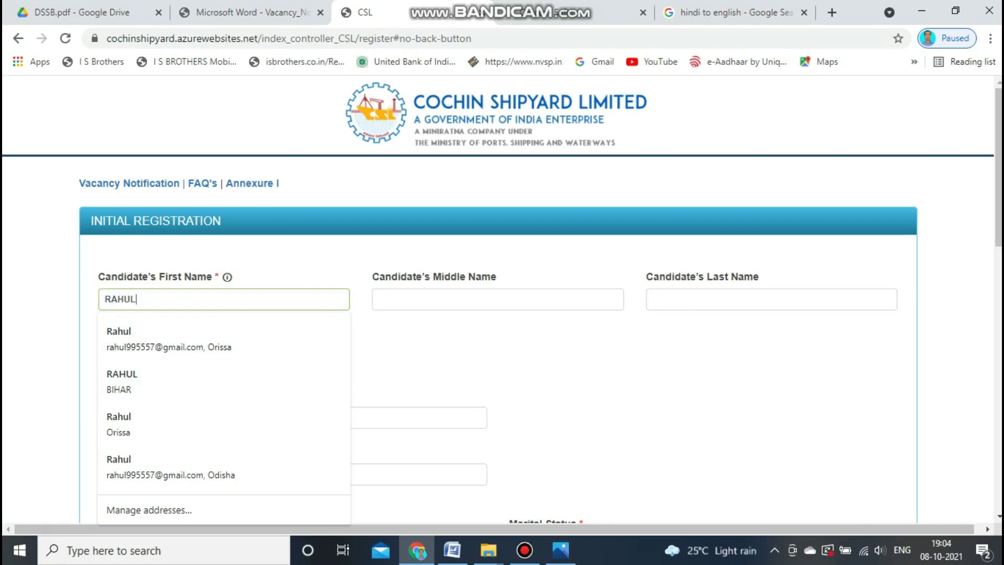
{"action": "left_click", "coordinate": [418, 299]}
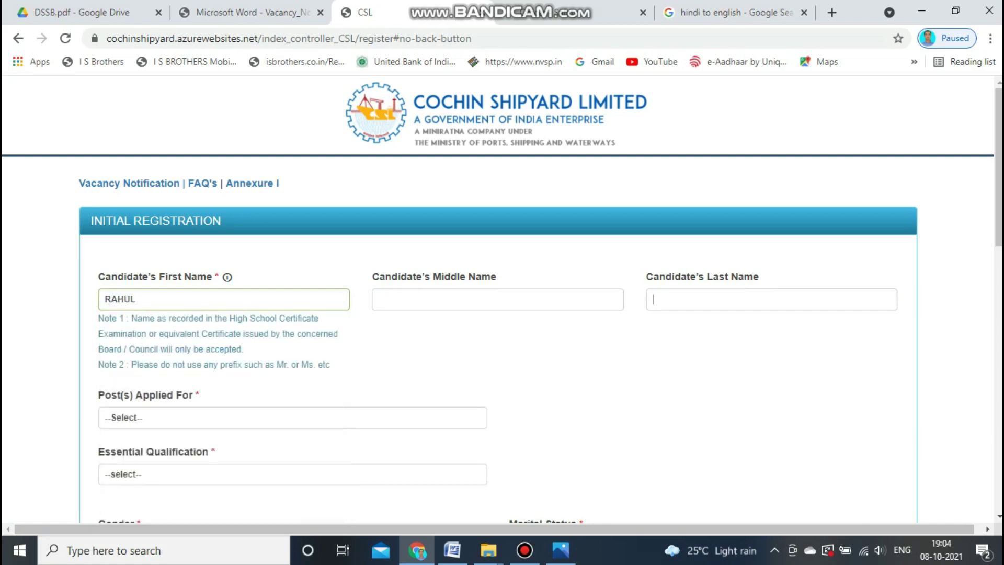
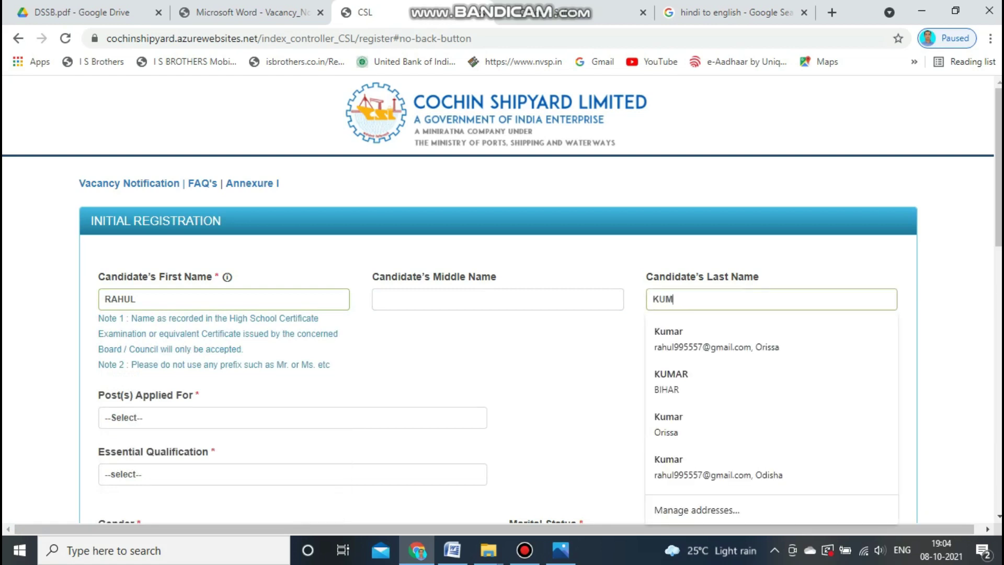
{"action": "key", "text": "Down"}
{"action": "key", "text": "Down"}
{"action": "key", "text": "Down"}
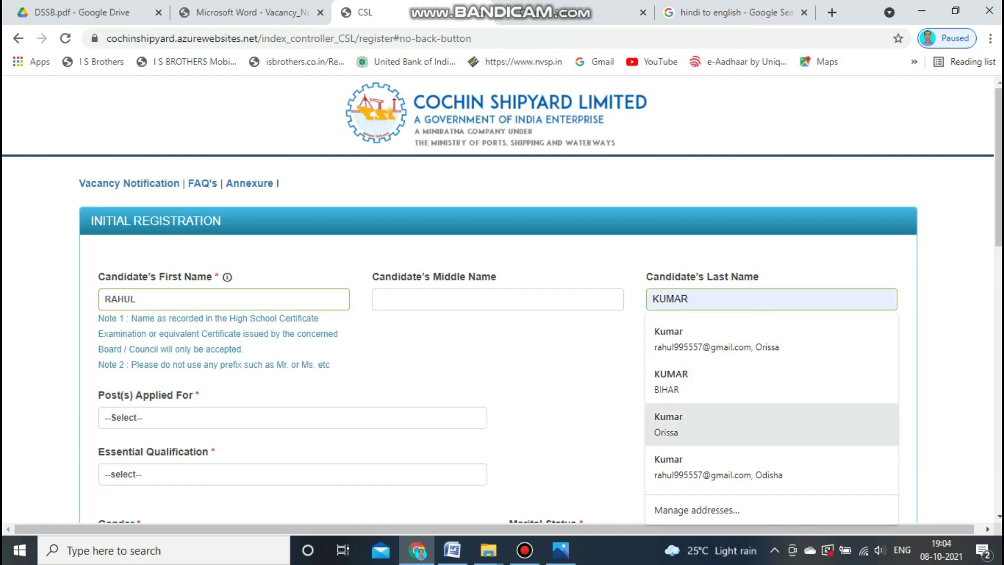
{"action": "key", "text": "Down"}
{"action": "key", "text": "Return"}
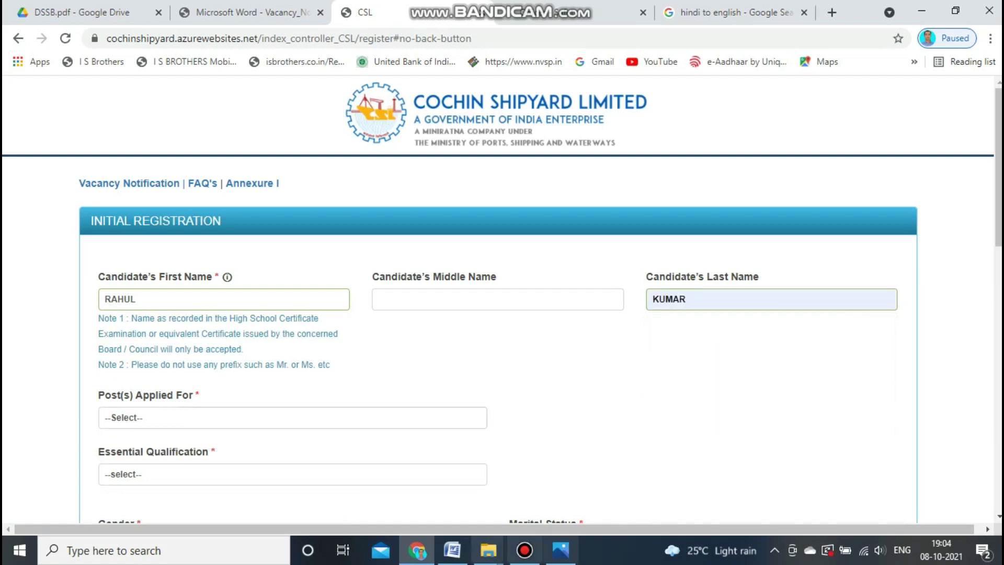
Select post EXECUTIVE TRAINEE (MECHANICAL) and qualification MECHANICAL ENGINEERING.
{"action": "left_click", "coordinate": [293, 418]}
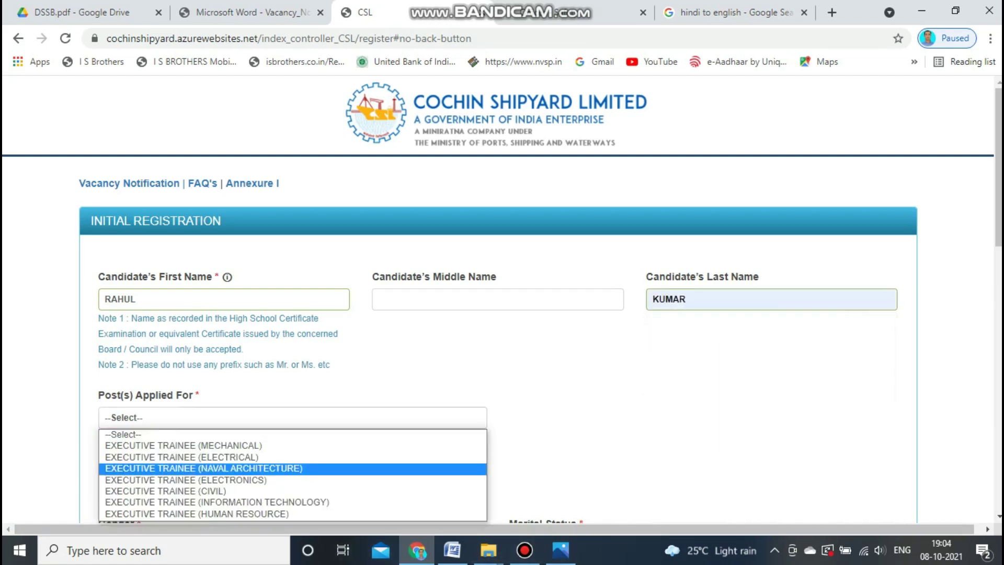
{"action": "left_click", "coordinate": [292, 446]}
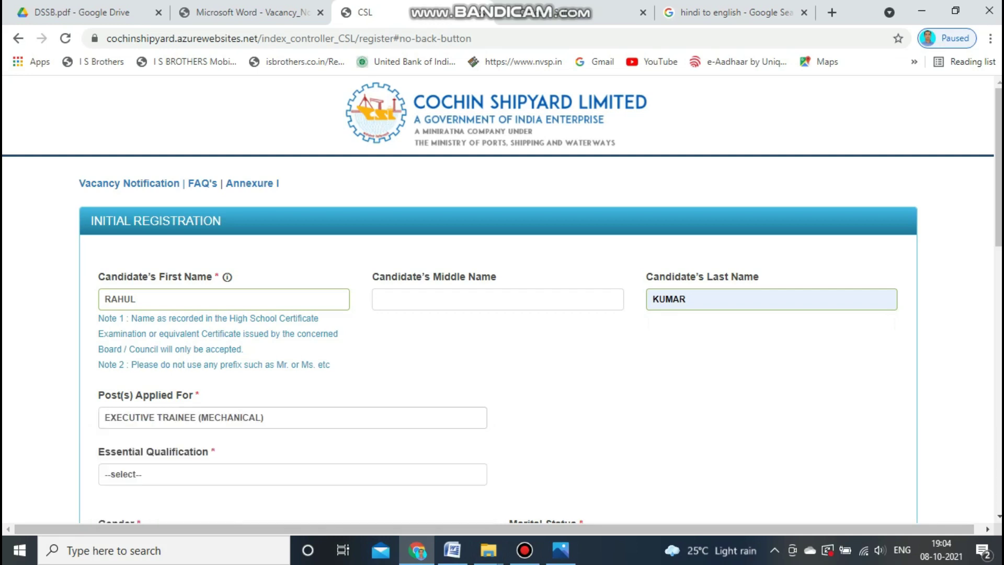
{"action": "left_click", "coordinate": [293, 474]}
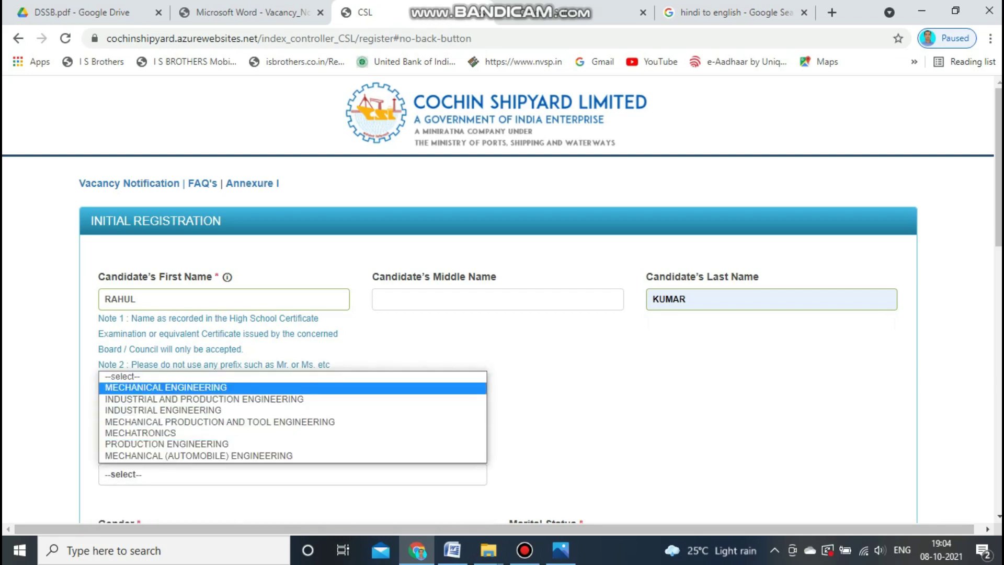
{"action": "left_click", "coordinate": [292, 388]}
{"action": "scroll", "coordinate": [502, 298], "scroll_direction": "down", "scroll_amount": 4}
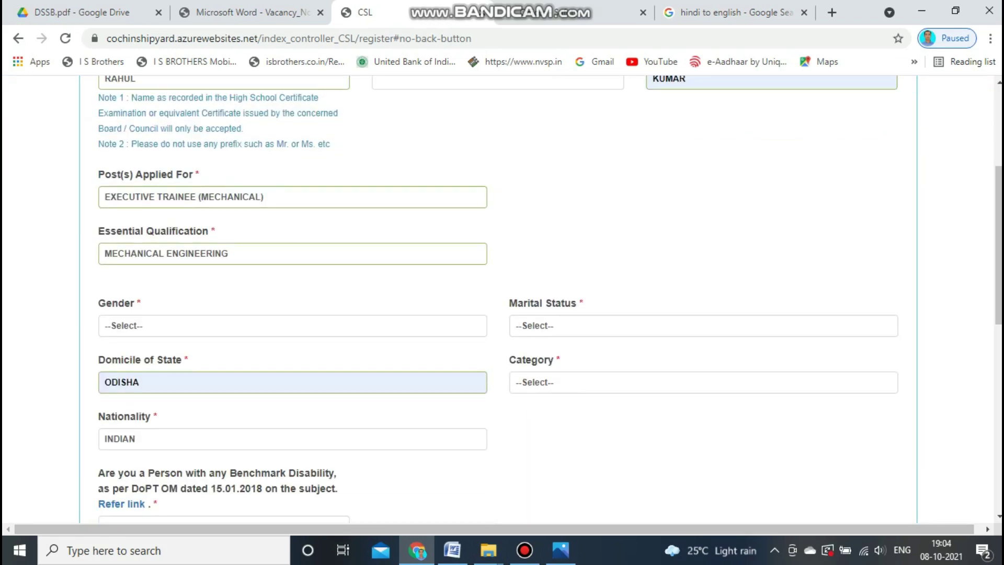
Set gender MALE, marital status UNMARRIED, domicile BIHAR and category OBC, dismissing the community notice.
{"action": "left_click", "coordinate": [293, 325]}
{"action": "left_click", "coordinate": [293, 349]}
{"action": "left_click", "coordinate": [703, 325]}
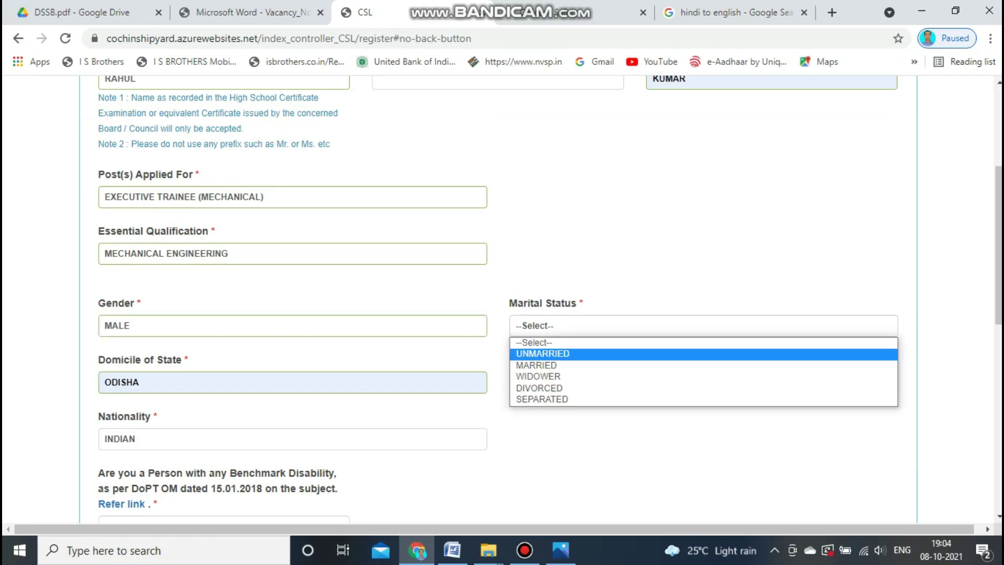
{"action": "left_click", "coordinate": [703, 354]}
{"action": "left_click", "coordinate": [293, 382]}
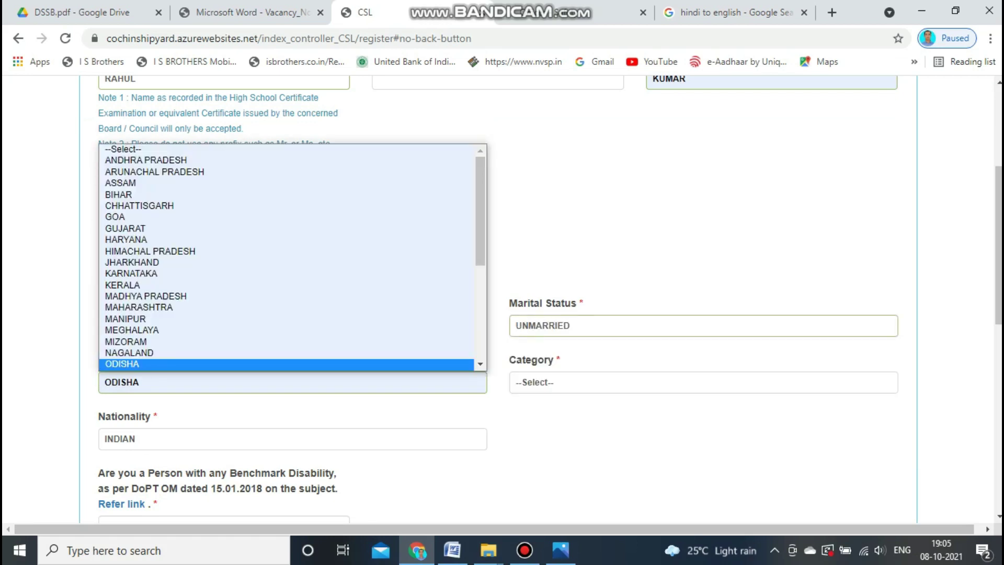
{"action": "key", "text": "Return"}
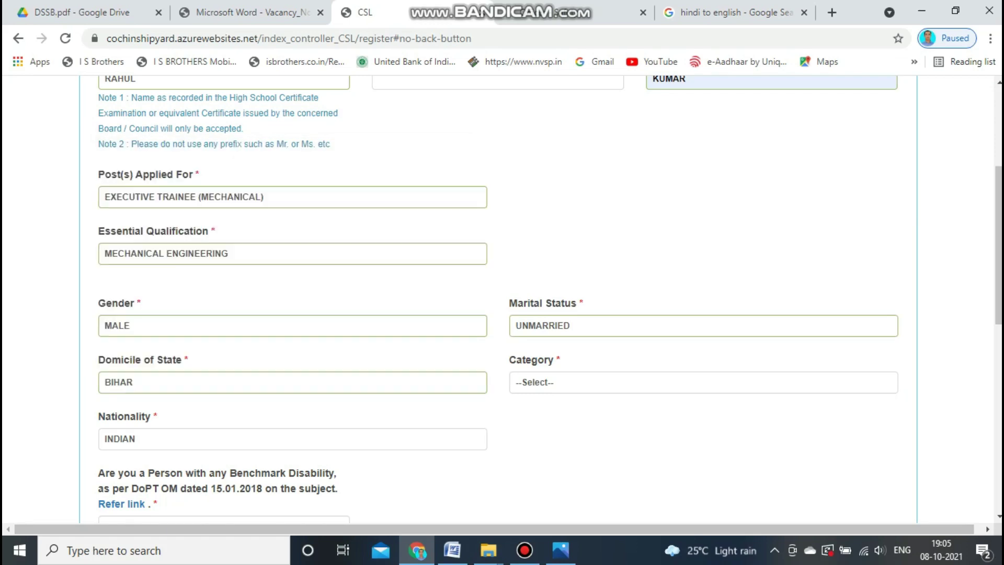
{"action": "left_click", "coordinate": [703, 382]}
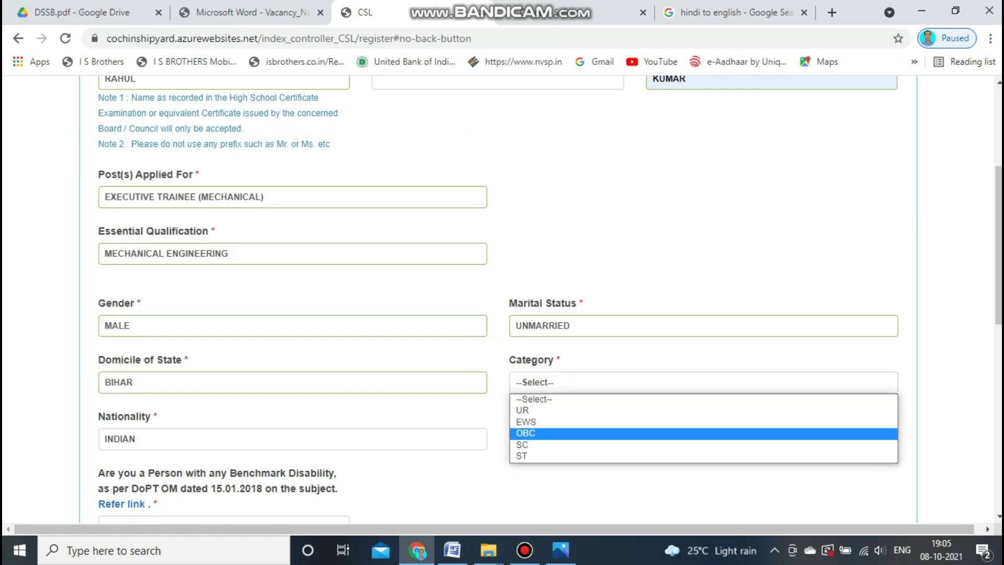
{"action": "left_click", "coordinate": [703, 433]}
{"action": "key", "text": "Return"}
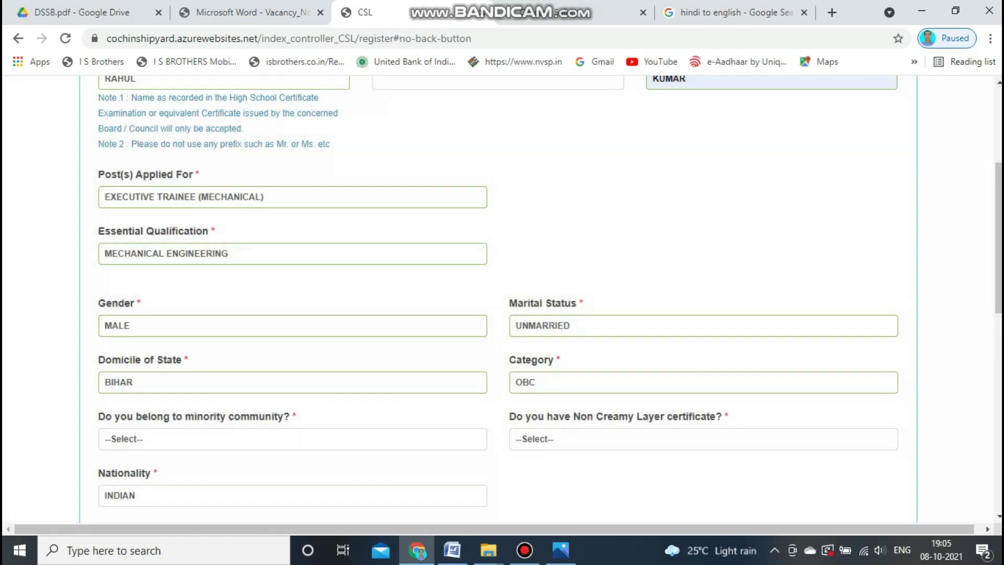
{"action": "scroll", "coordinate": [502, 298], "scroll_direction": "down", "scroll_amount": 3}
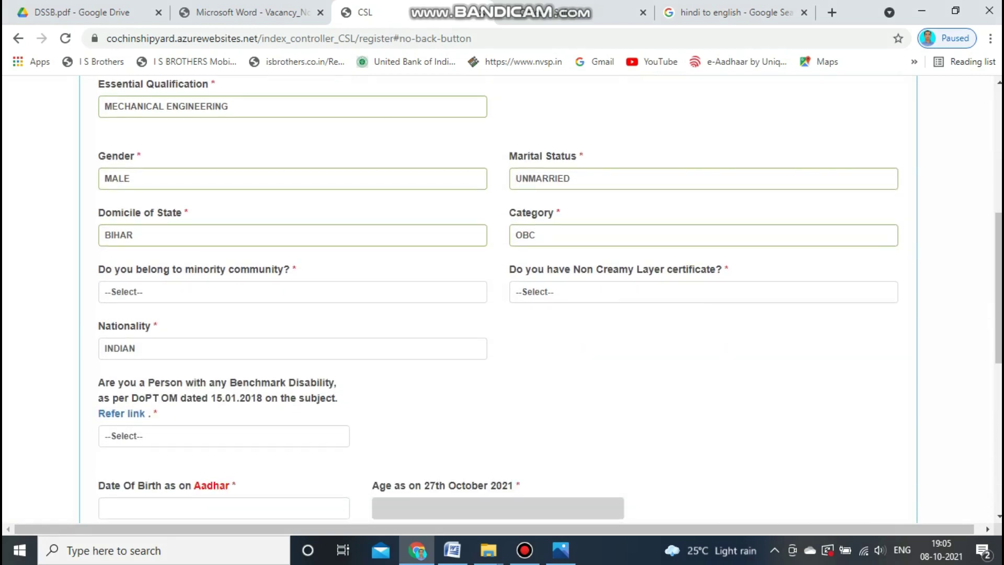
Answer NO to minority community and YES to Non Creamy Layer certificate.
{"action": "left_click", "coordinate": [186, 292]}
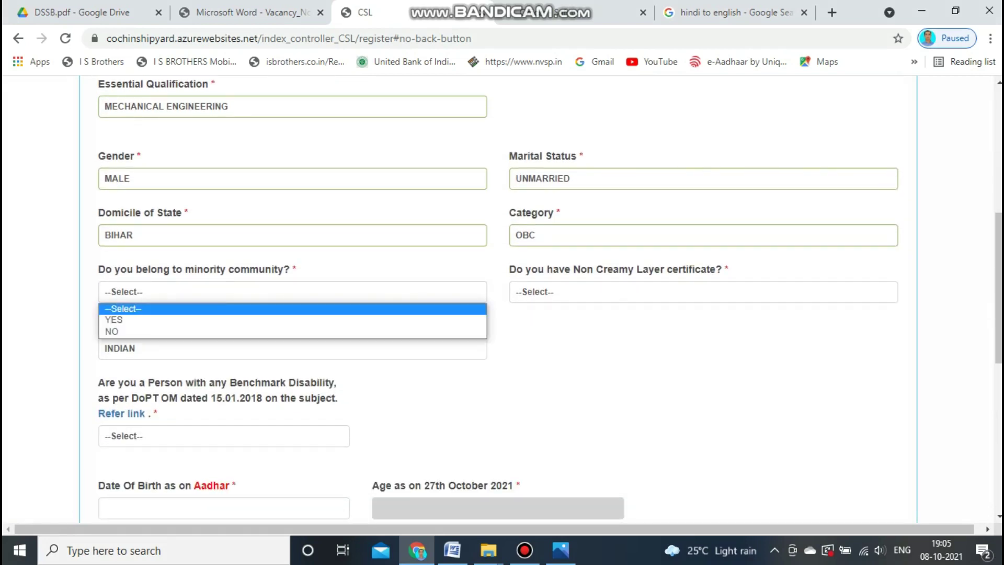
{"action": "left_click", "coordinate": [186, 332]}
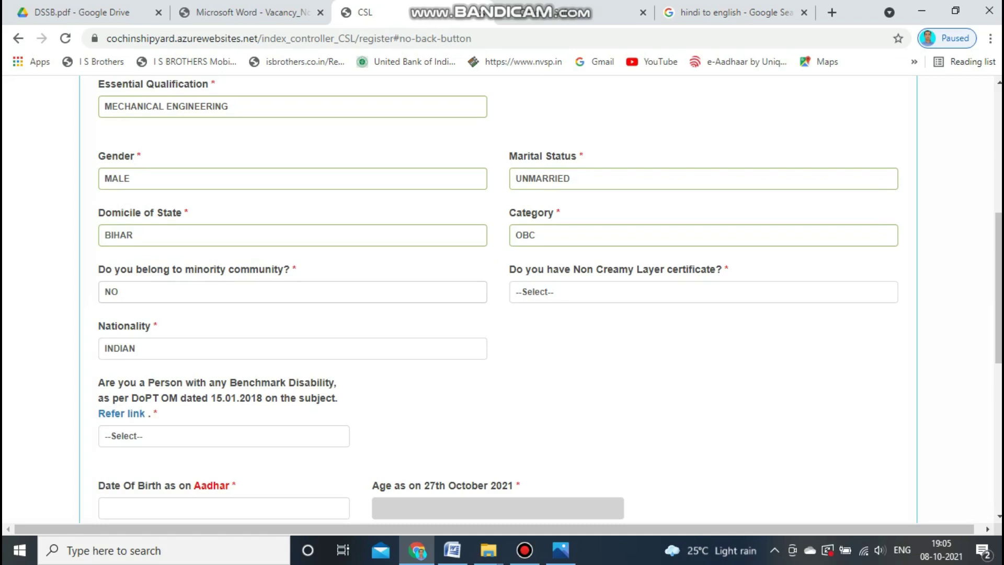
{"action": "left_click", "coordinate": [575, 291]}
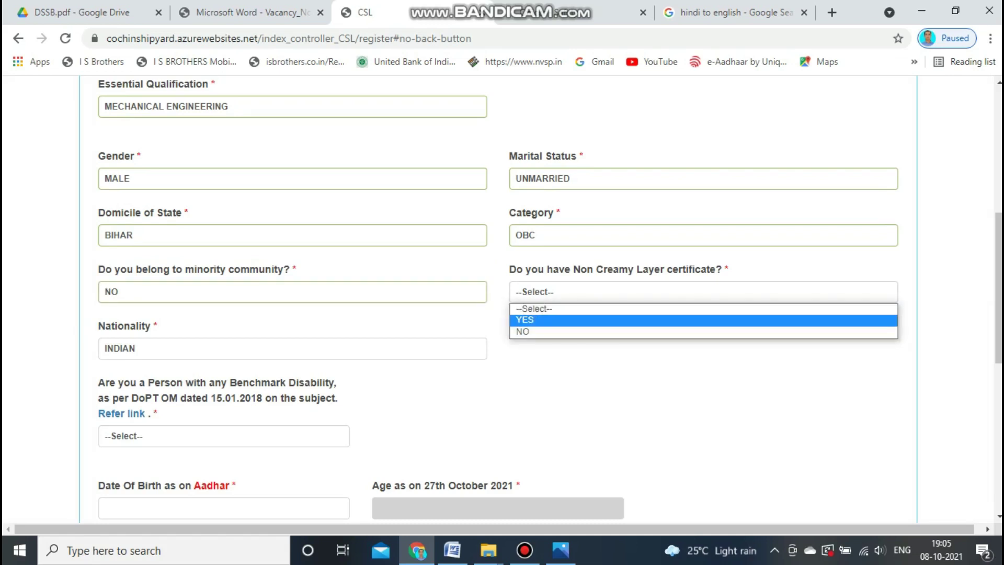
{"action": "left_click", "coordinate": [575, 319]}
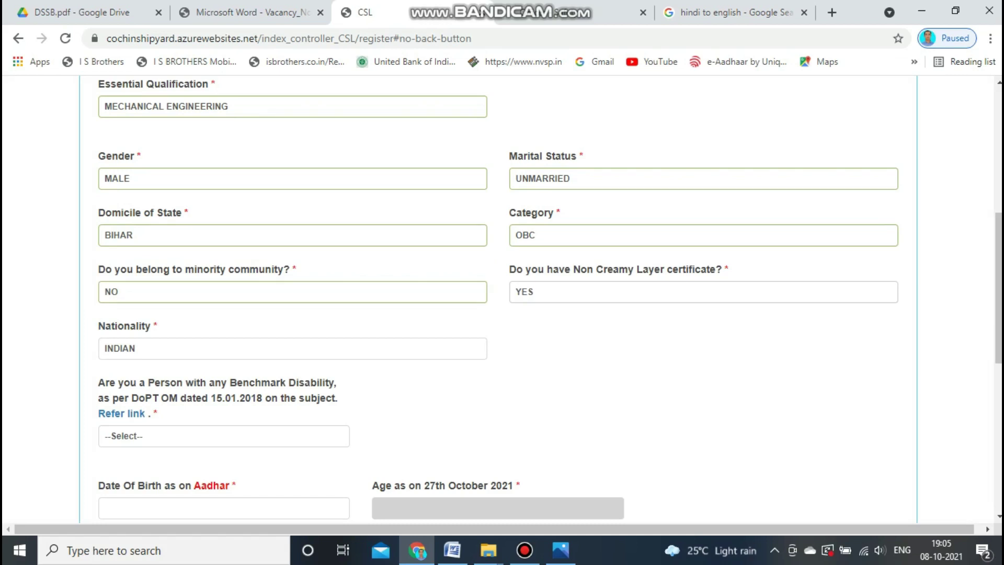
{"action": "scroll", "coordinate": [502, 301], "scroll_direction": "down", "scroll_amount": 1}
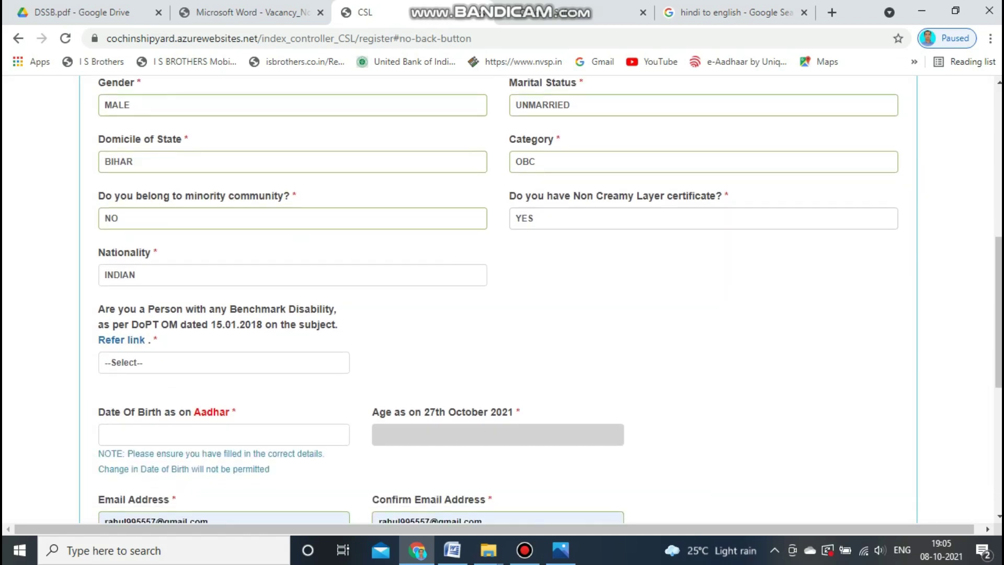
Record a benchmark disability, ORTHOPAEDICALLY HANDICAPPED at 40%, with no scribe.
{"action": "left_click", "coordinate": [224, 363]}
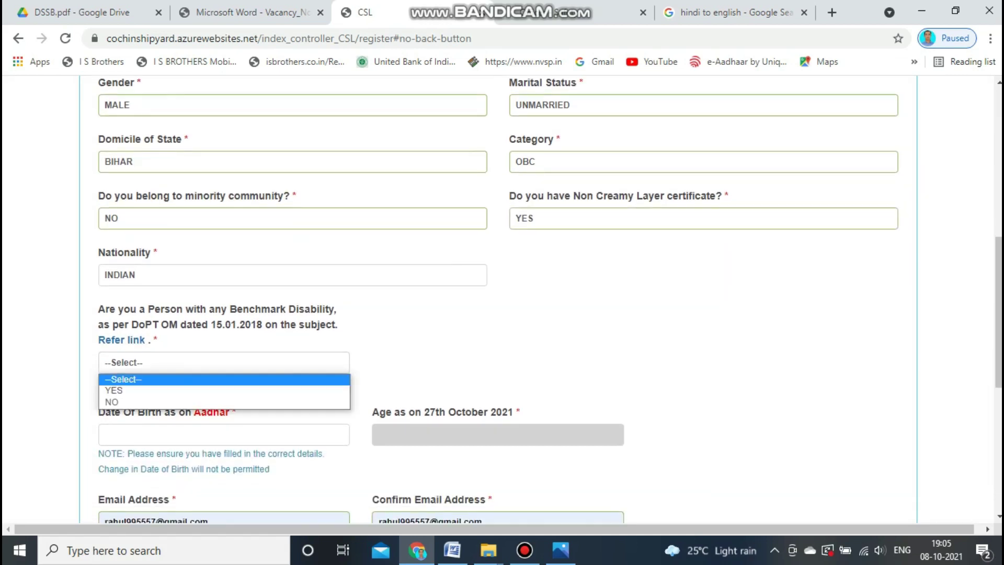
{"action": "left_click", "coordinate": [224, 391]}
{"action": "scroll", "coordinate": [502, 301], "scroll_direction": "down", "scroll_amount": 1}
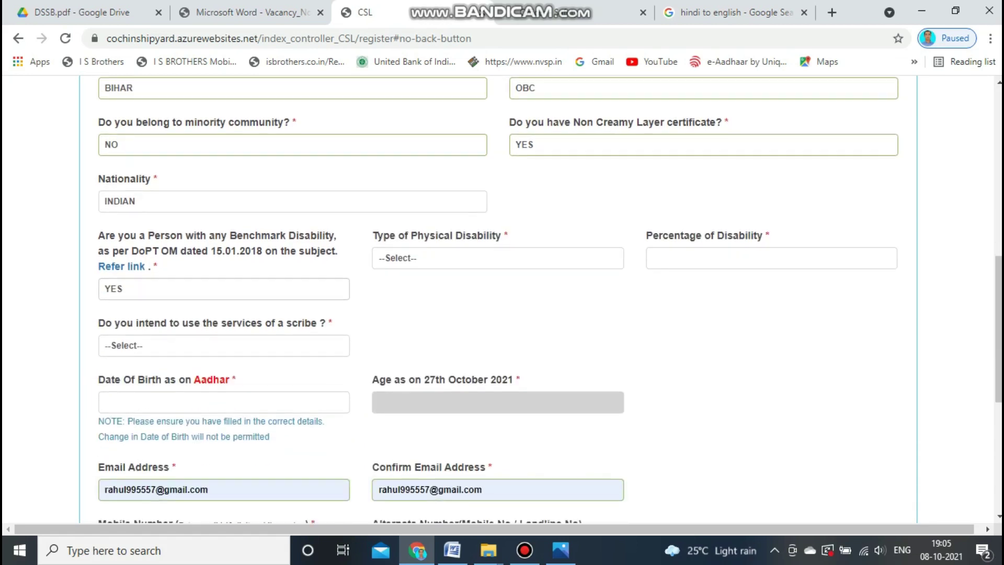
{"action": "left_click", "coordinate": [498, 258]}
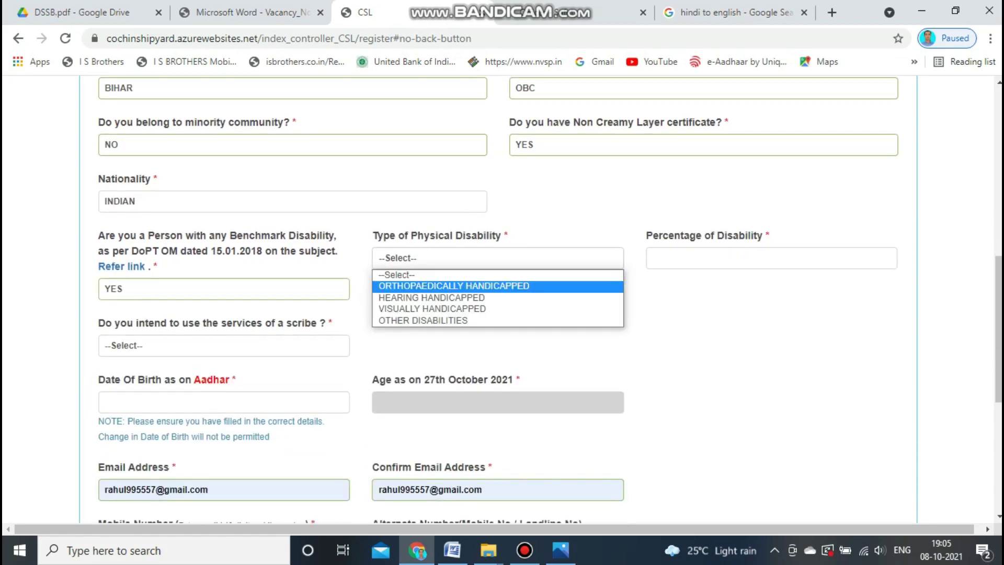
{"action": "left_click", "coordinate": [453, 286]}
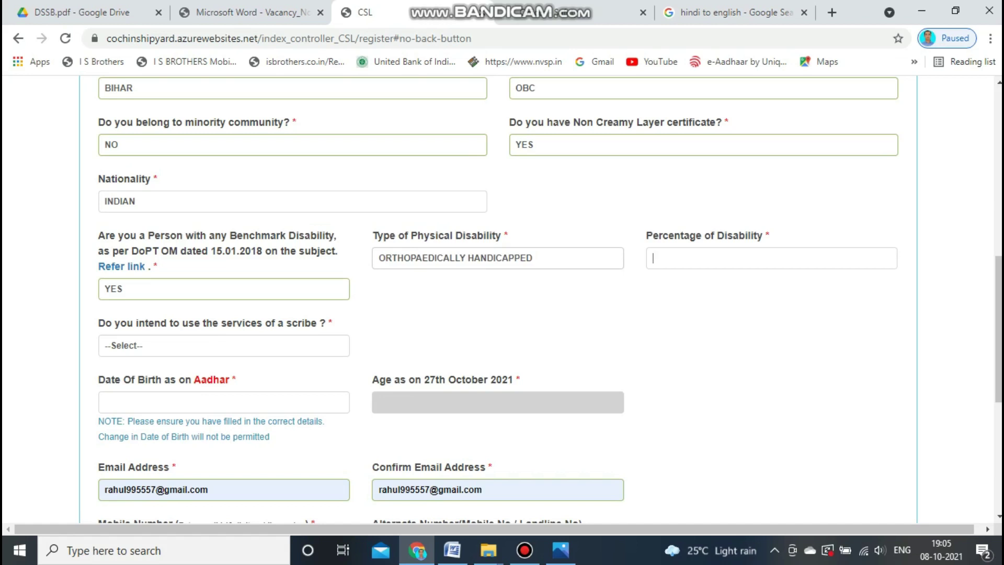
{"action": "type", "text": "40"}
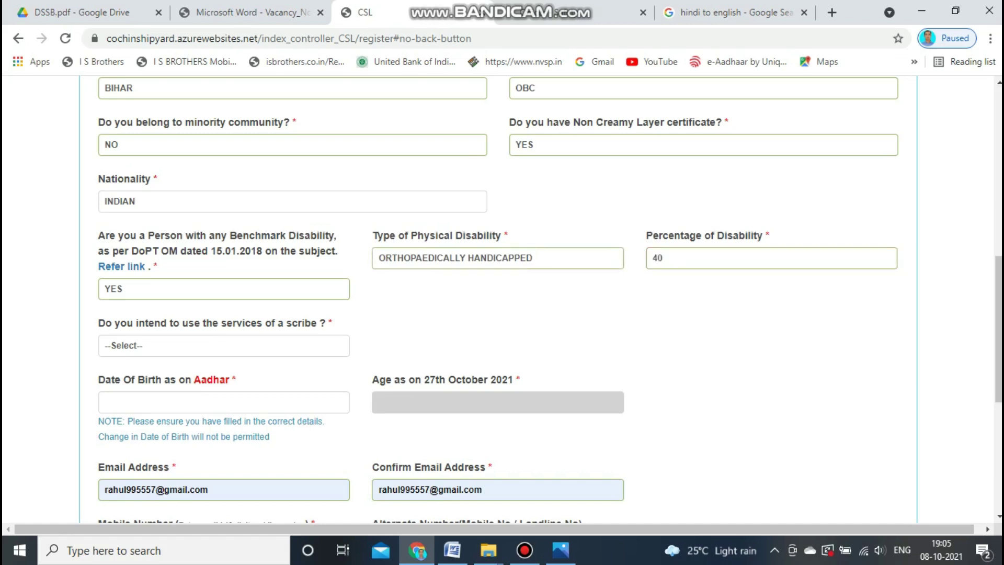
{"action": "left_click", "coordinate": [223, 346]}
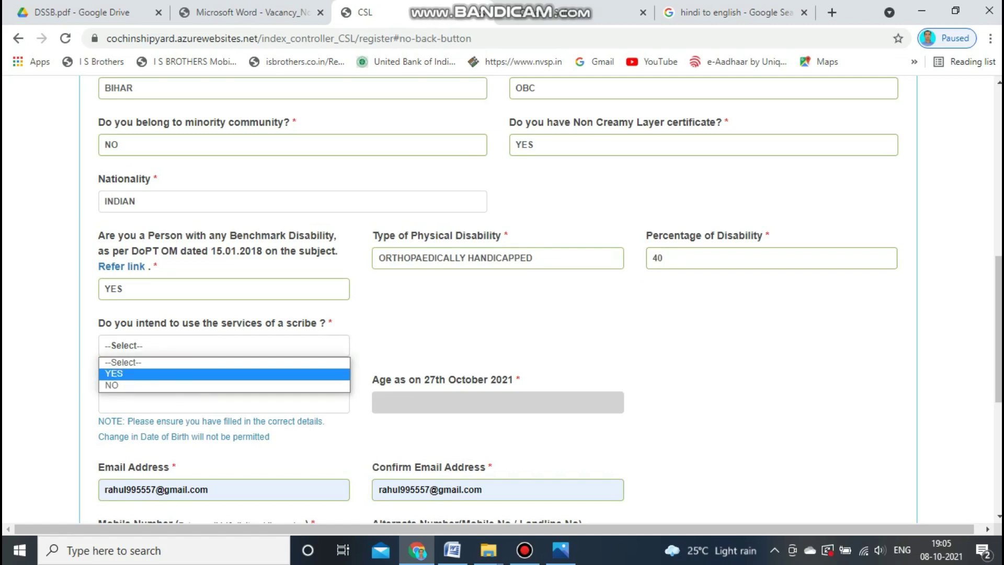
{"action": "left_click", "coordinate": [224, 386]}
Pick 15-FEB-1997 as the date of birth in the calendar.
{"action": "left_click", "coordinate": [224, 402]}
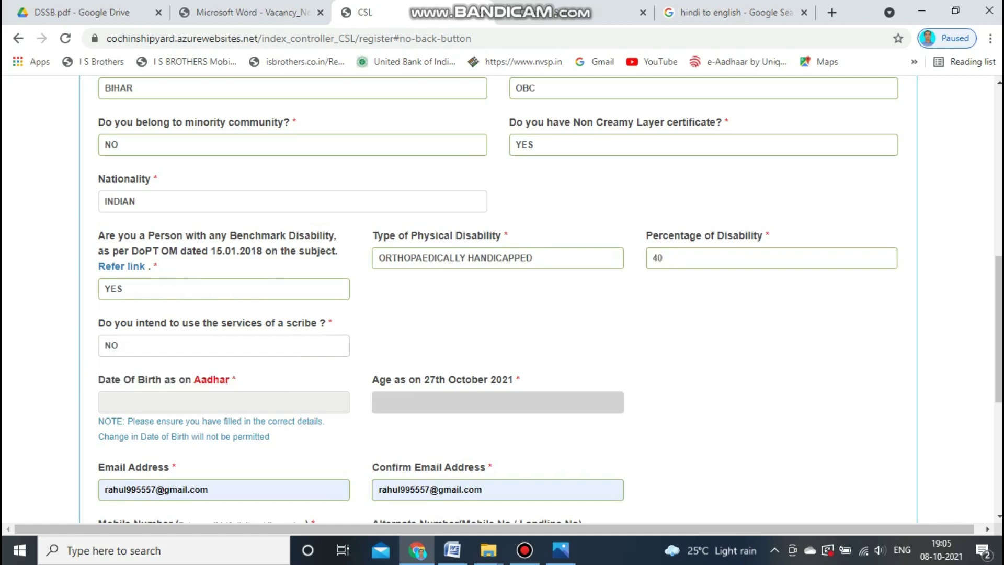
{"action": "left_click", "coordinate": [226, 236]}
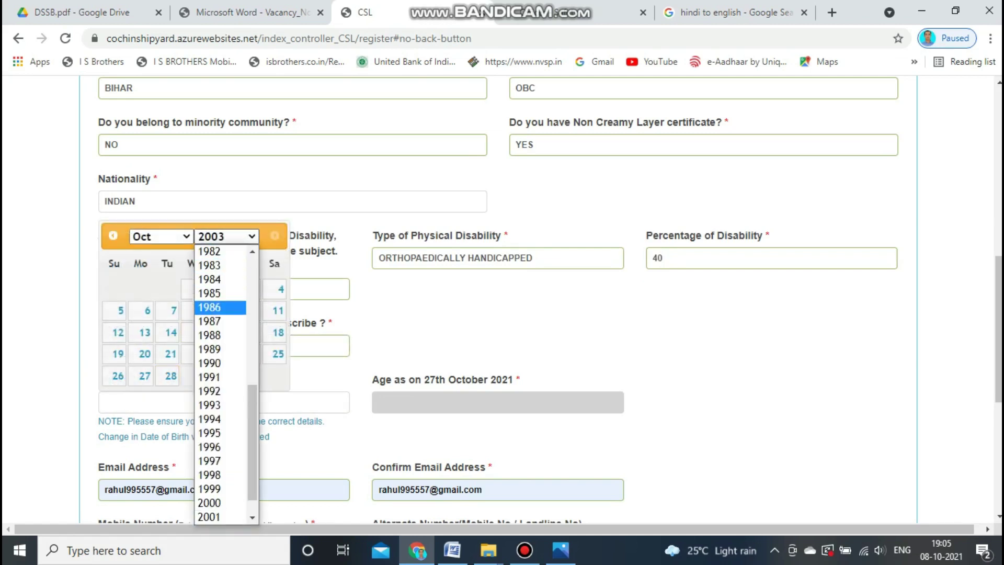
{"action": "left_click", "coordinate": [209, 432]}
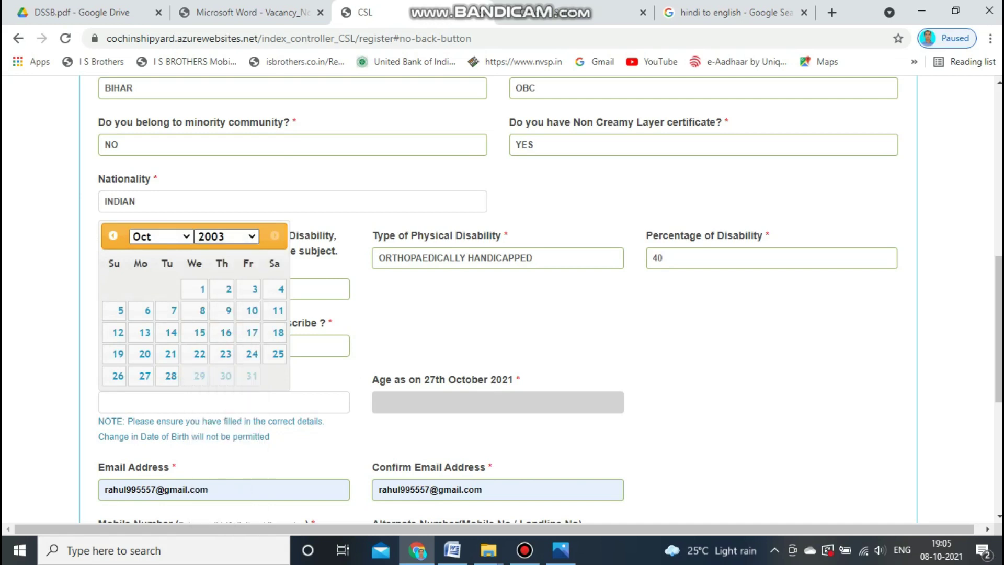
{"action": "left_click", "coordinate": [160, 237]}
{"action": "left_click", "coordinate": [141, 265]}
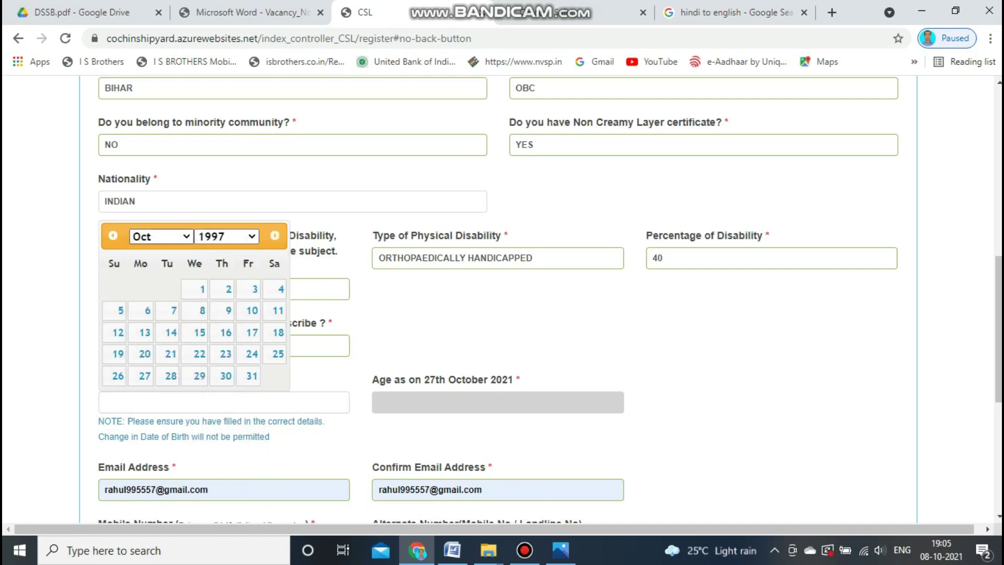
{"action": "left_click", "coordinate": [277, 332]}
{"action": "scroll", "coordinate": [497, 298], "scroll_direction": "down", "scroll_amount": 2}
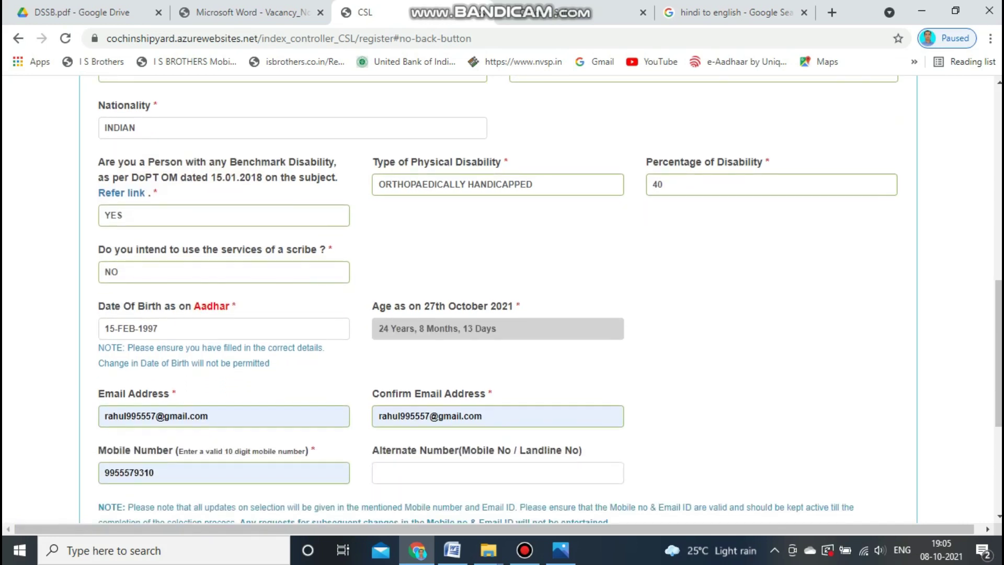
Check the calculated age of 24 Years, 8 Months, 13 Days, keeping 15-FEB-1997.
{"action": "left_click_drag", "start_coordinate": [497, 329], "coordinate": [389, 328]}
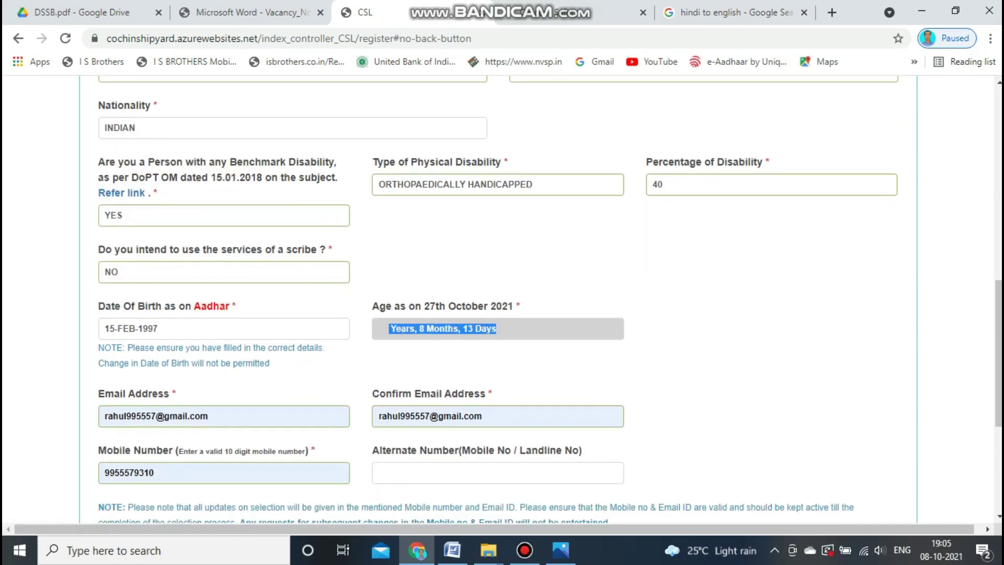
{"action": "left_click", "coordinate": [390, 328]}
{"action": "left_click", "coordinate": [223, 328]}
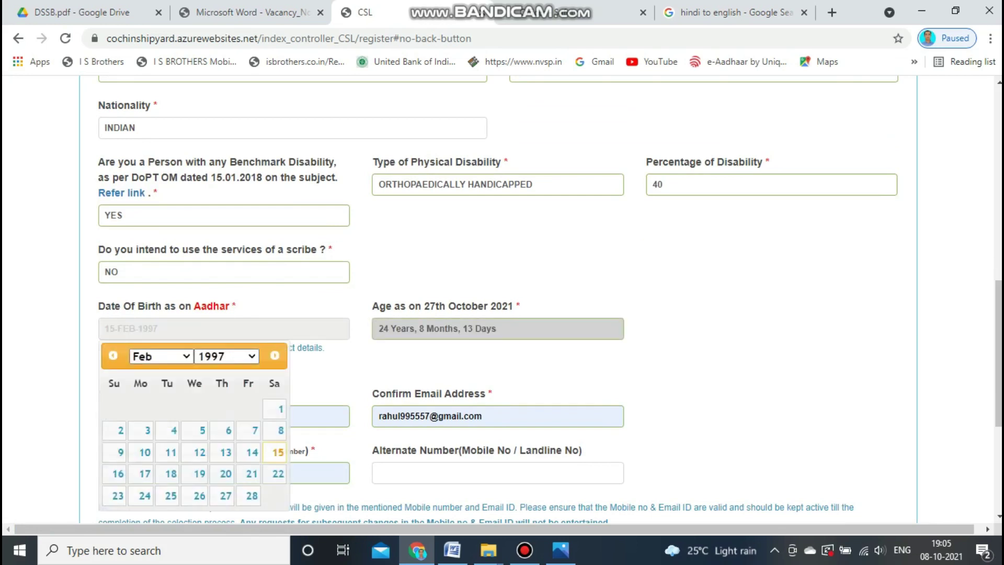
{"action": "left_click", "coordinate": [275, 452]}
{"action": "scroll", "coordinate": [497, 335], "scroll_direction": "down", "scroll_amount": 2}
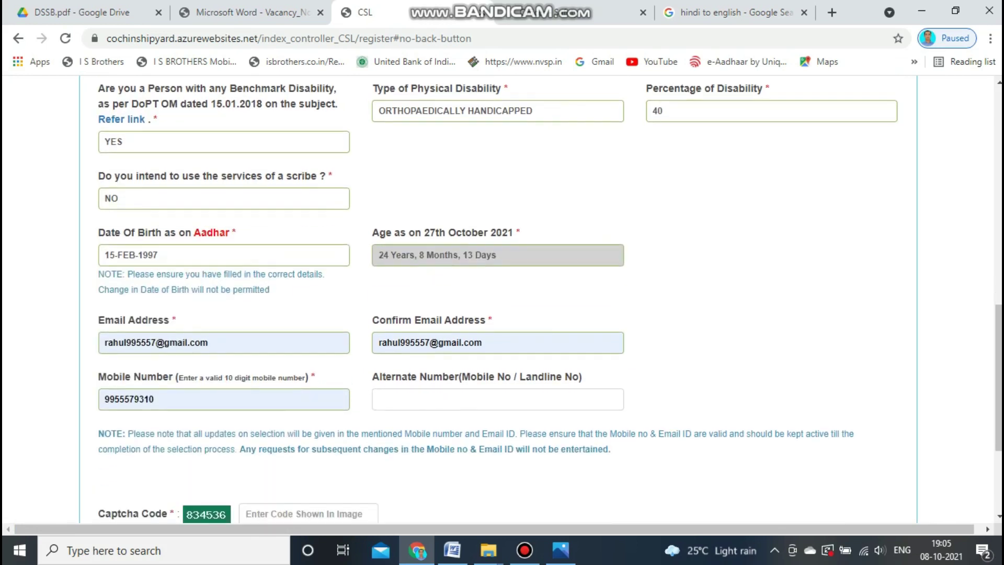
{"action": "left_click", "coordinate": [224, 399]}
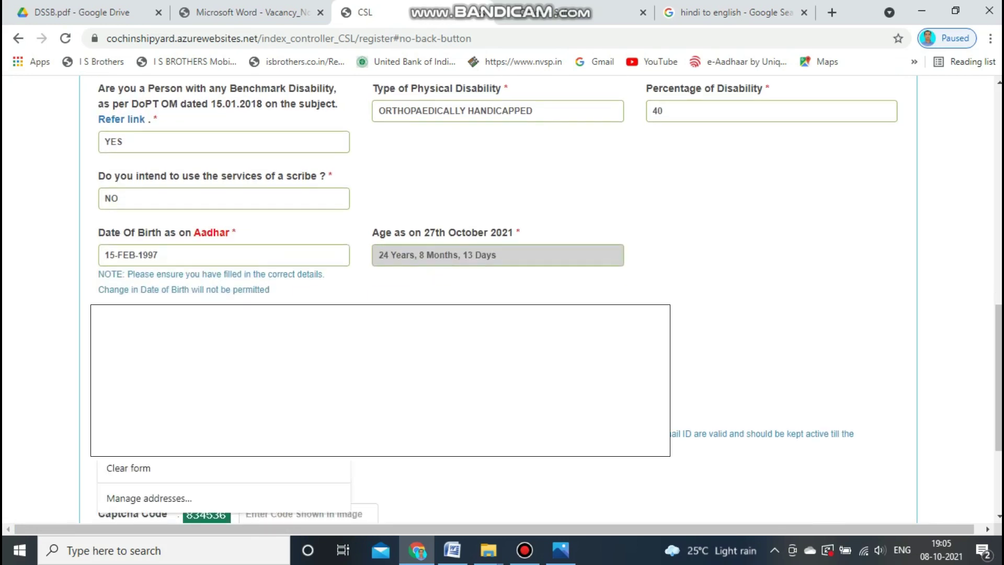
Enter the candidate's mobile number, e-mail address and alternate contact number using autofill suggestions.
{"action": "left_click", "coordinate": [224, 432]}
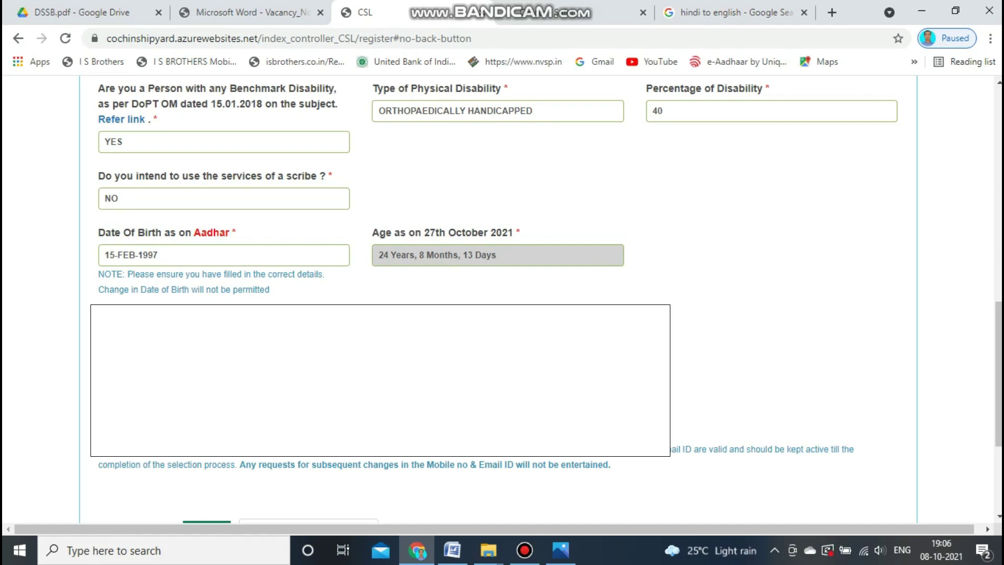
{"action": "scroll", "coordinate": [501, 314], "scroll_direction": "down", "scroll_amount": 1}
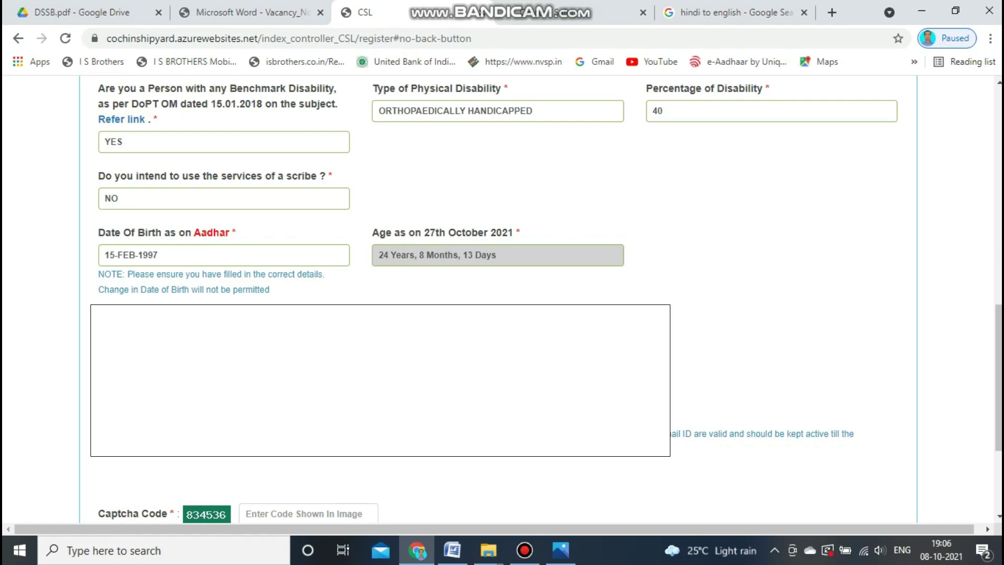
{"action": "left_click", "coordinate": [223, 358]}
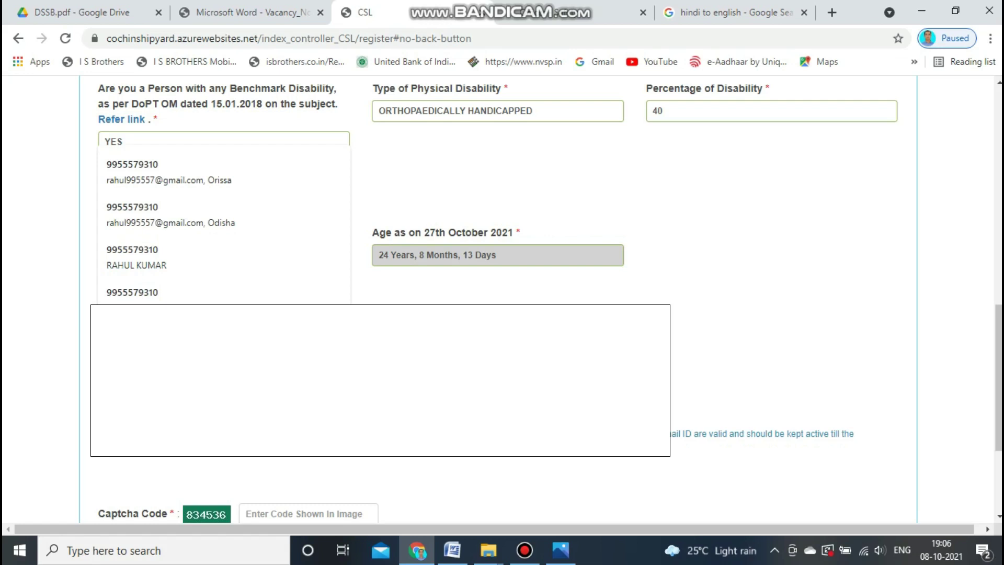
{"action": "type", "text": "9"}
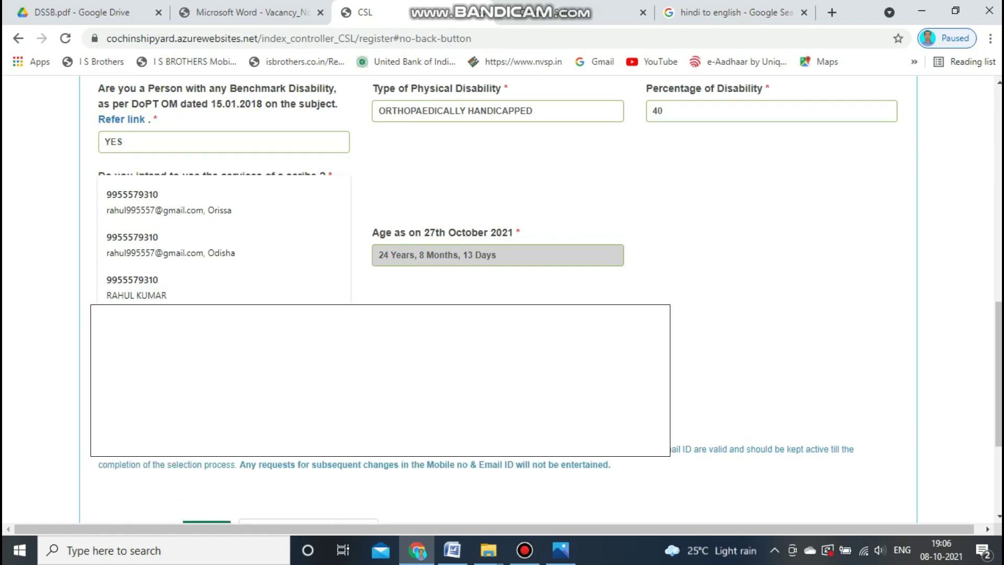
{"action": "type", "text": "8"}
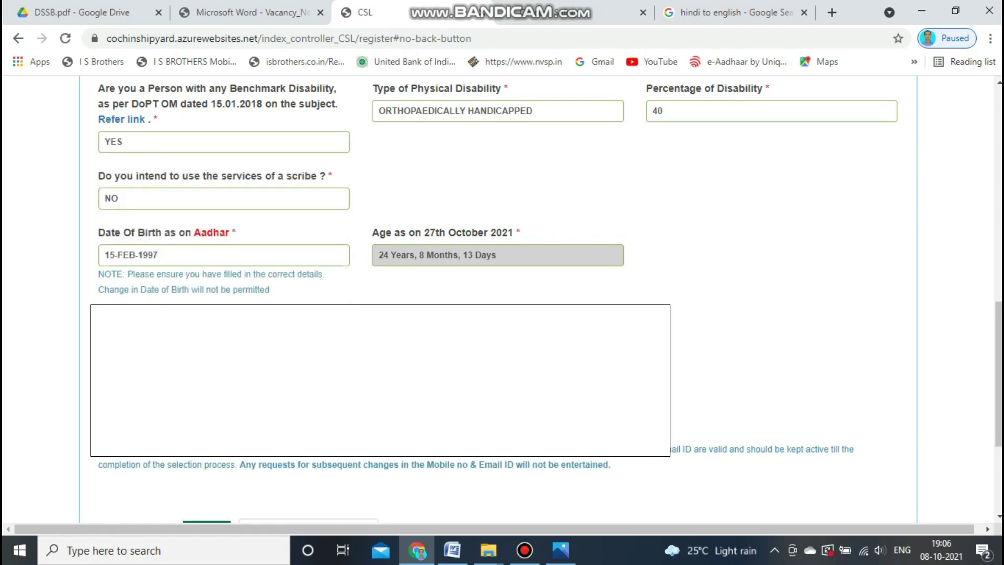
{"action": "left_click", "coordinate": [223, 400]}
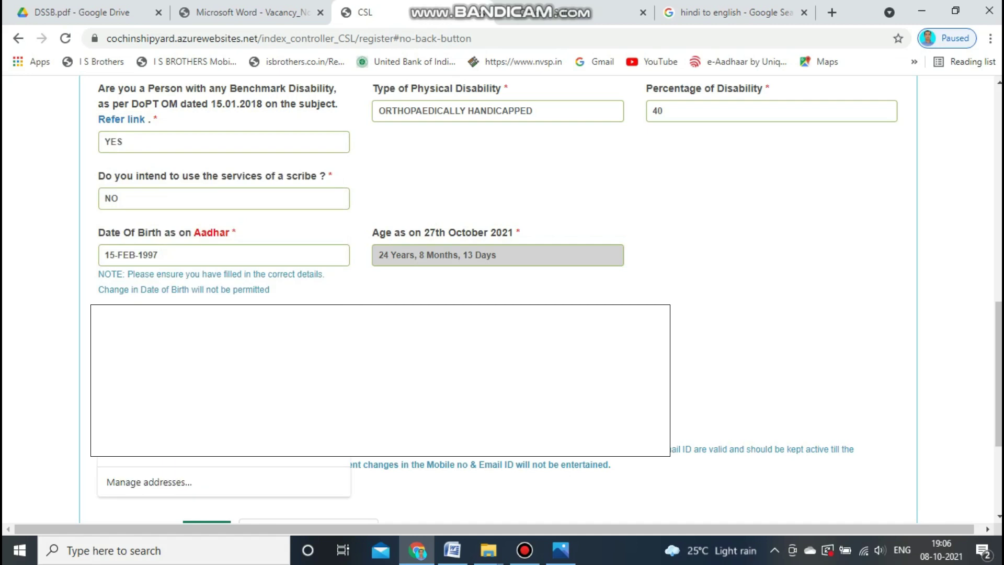
{"action": "type", "text": "m"}
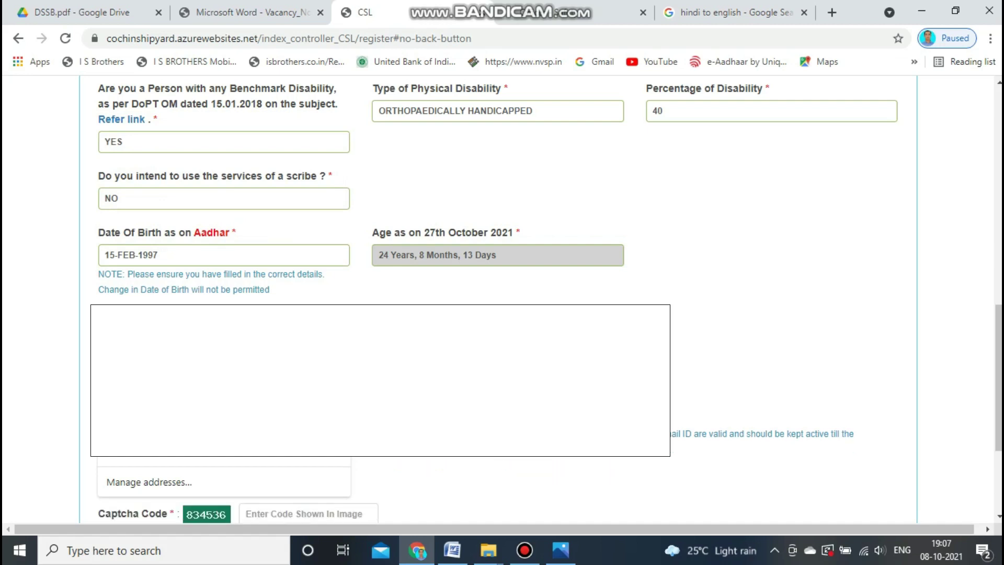
{"action": "left_click", "coordinate": [498, 399]}
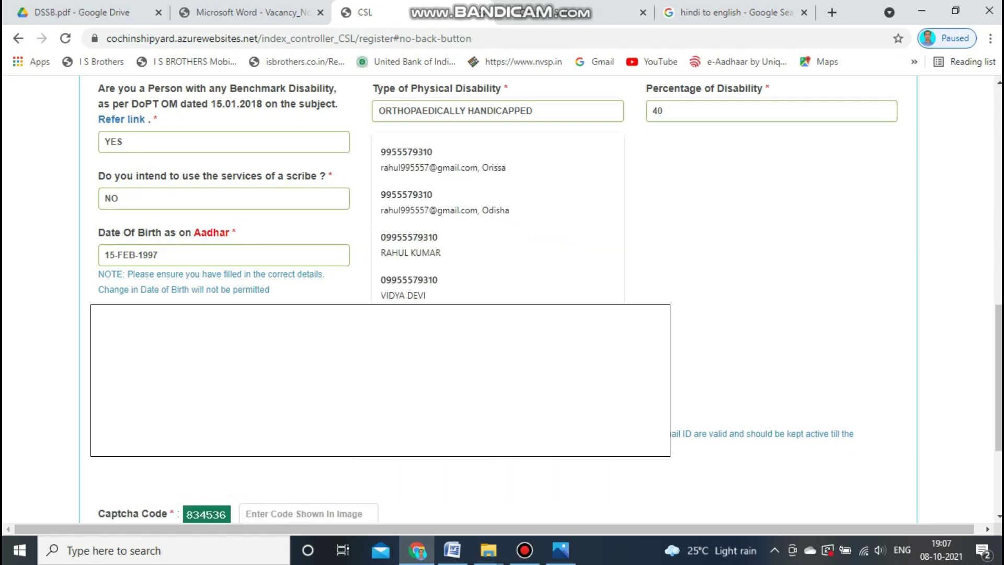
{"action": "type", "text": "9"}
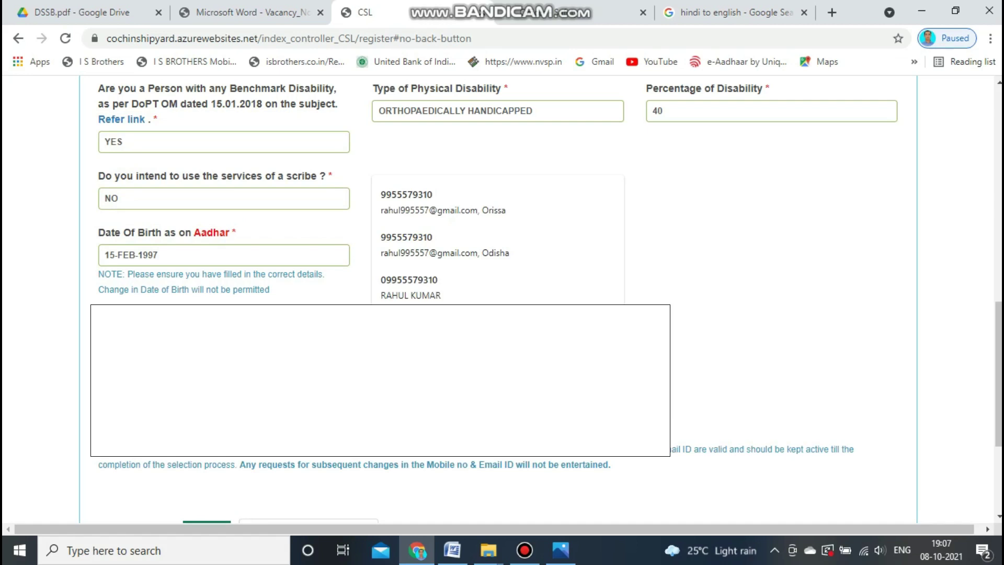
{"action": "type", "text": "0"}
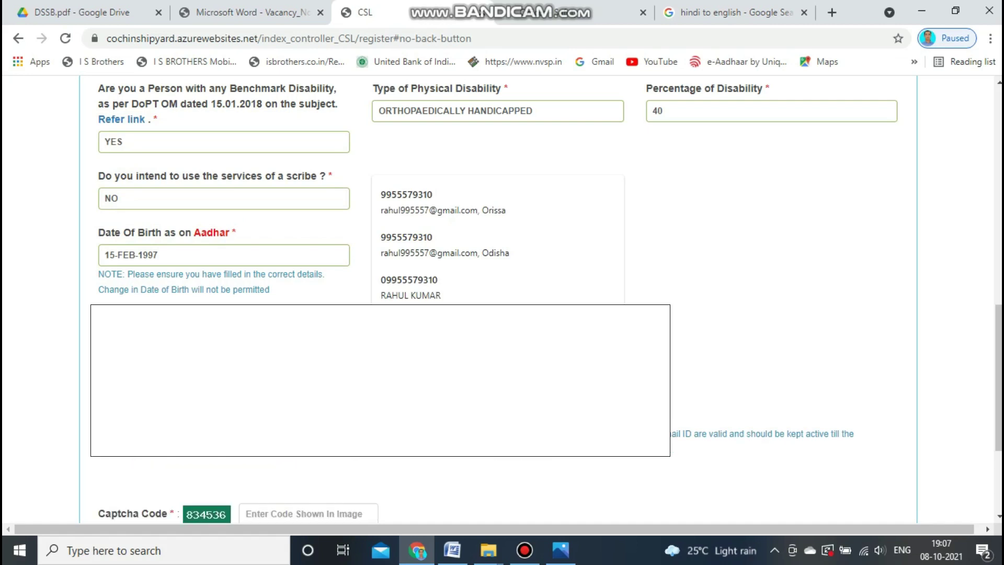
{"action": "key", "text": "Tab"}
{"action": "left_click", "coordinate": [497, 398]}
{"action": "scroll", "coordinate": [497, 366], "scroll_direction": "down", "scroll_amount": 3}
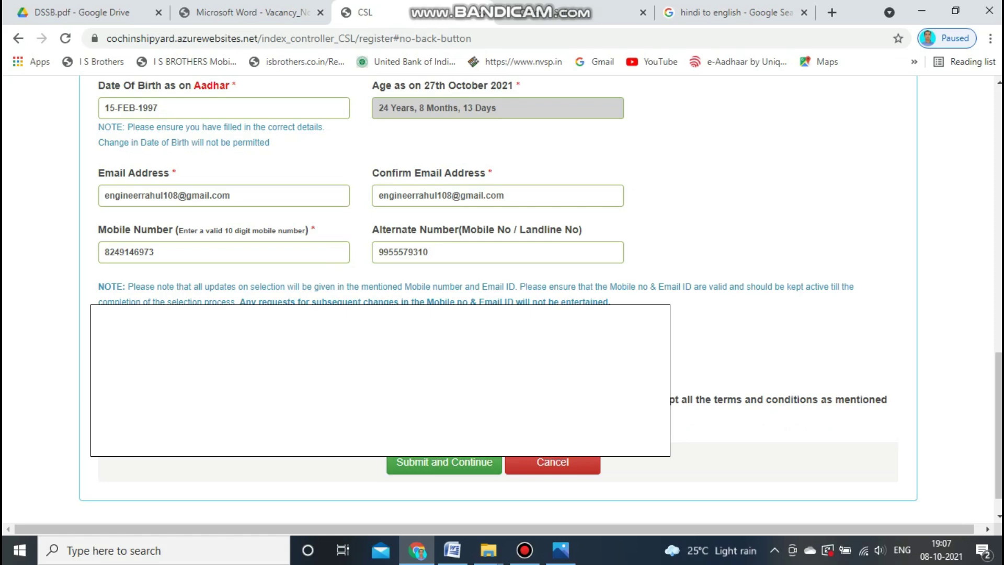
Accept the declaration, review the whole form, and submit it with Submit and Continue.
{"action": "left_click", "coordinate": [105, 398]}
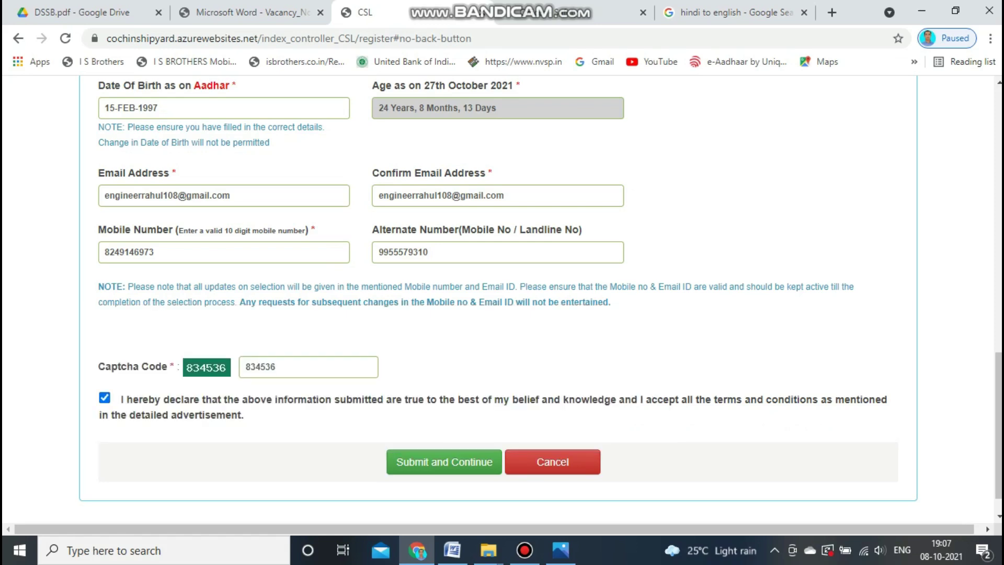
{"action": "scroll", "coordinate": [497, 298], "scroll_direction": "up", "scroll_amount": 4}
{"action": "scroll", "coordinate": [496, 298], "scroll_direction": "up", "scroll_amount": 10}
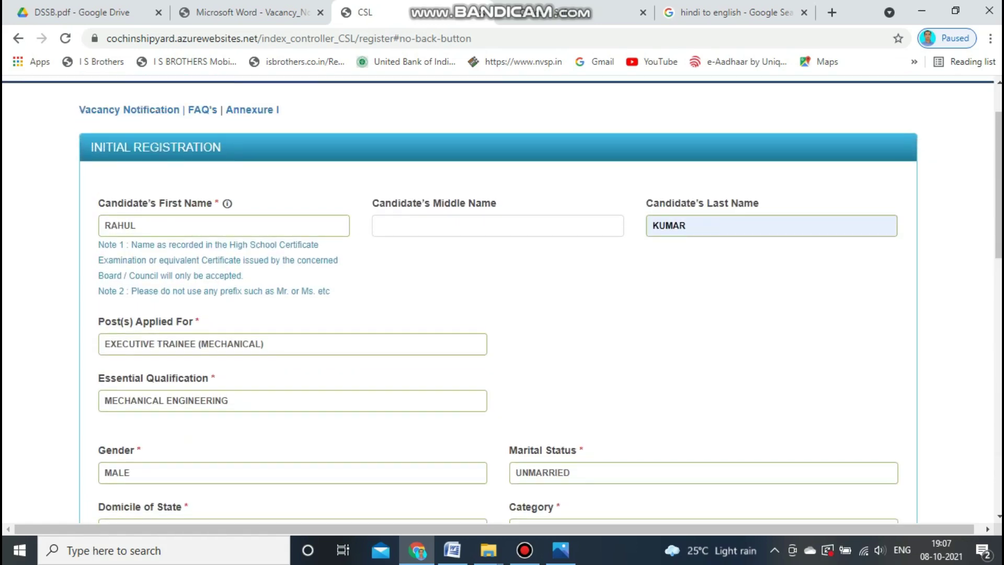
{"action": "scroll", "coordinate": [496, 298], "scroll_direction": "down", "scroll_amount": 4}
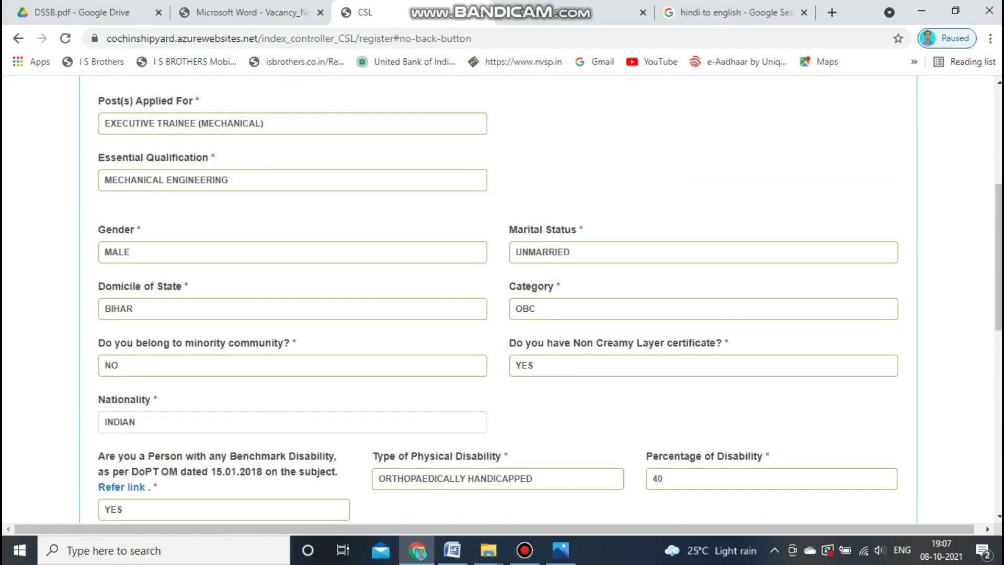
{"action": "scroll", "coordinate": [497, 298], "scroll_direction": "down", "scroll_amount": 1}
{"action": "scroll", "coordinate": [497, 298], "scroll_direction": "down", "scroll_amount": 3}
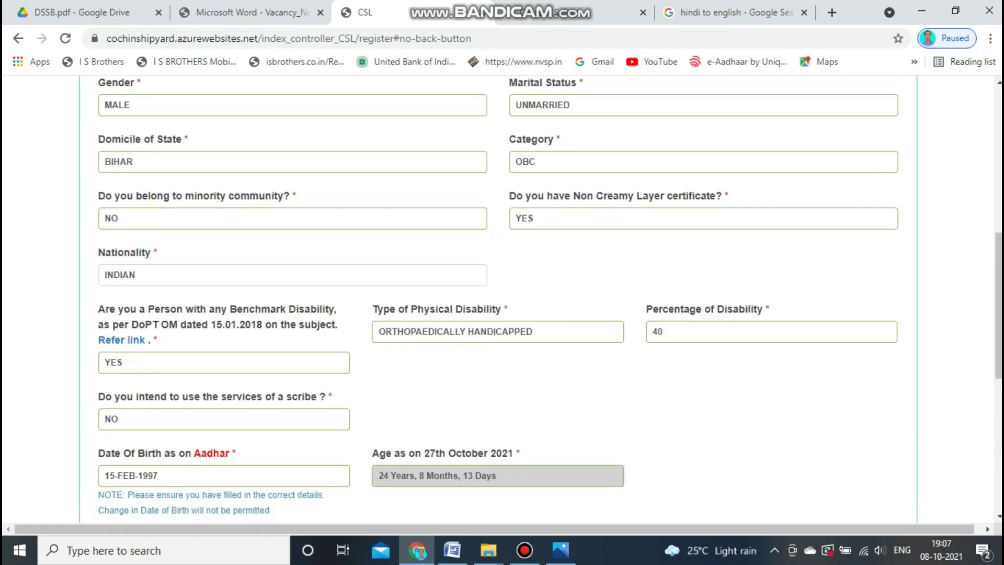
{"action": "scroll", "coordinate": [496, 298], "scroll_direction": "down", "scroll_amount": 2}
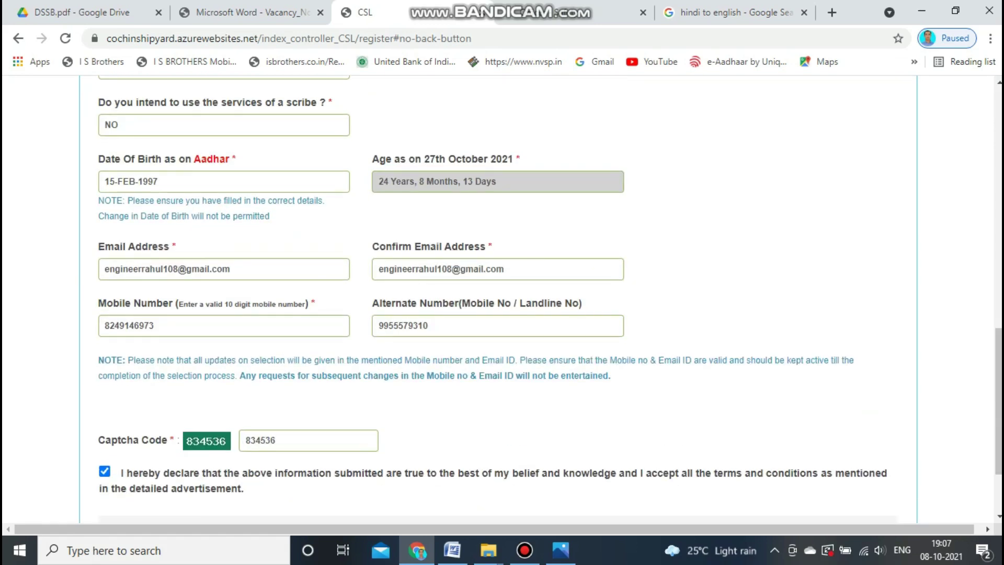
{"action": "scroll", "coordinate": [497, 298], "scroll_direction": "down", "scroll_amount": 2}
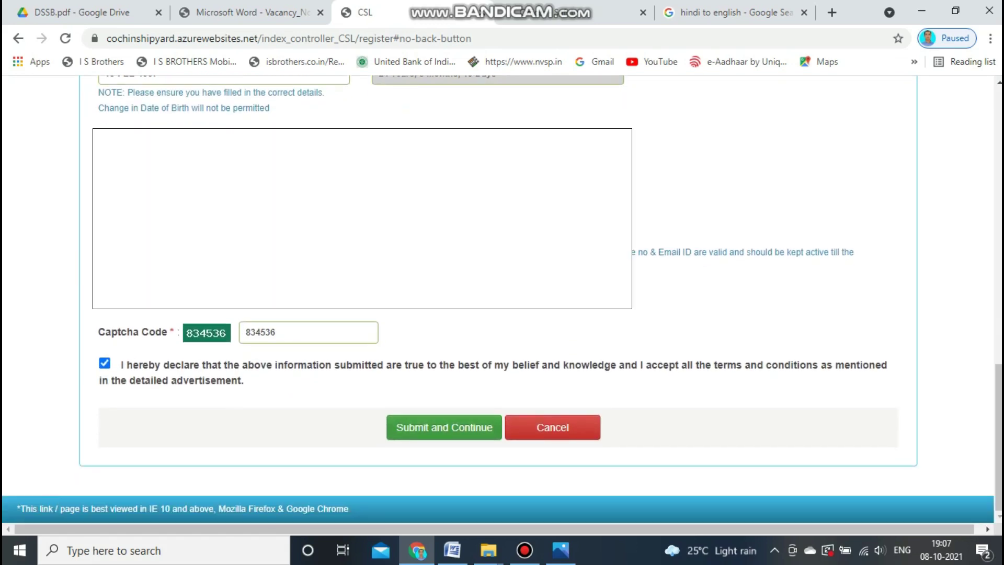
{"action": "left_click", "coordinate": [444, 427]}
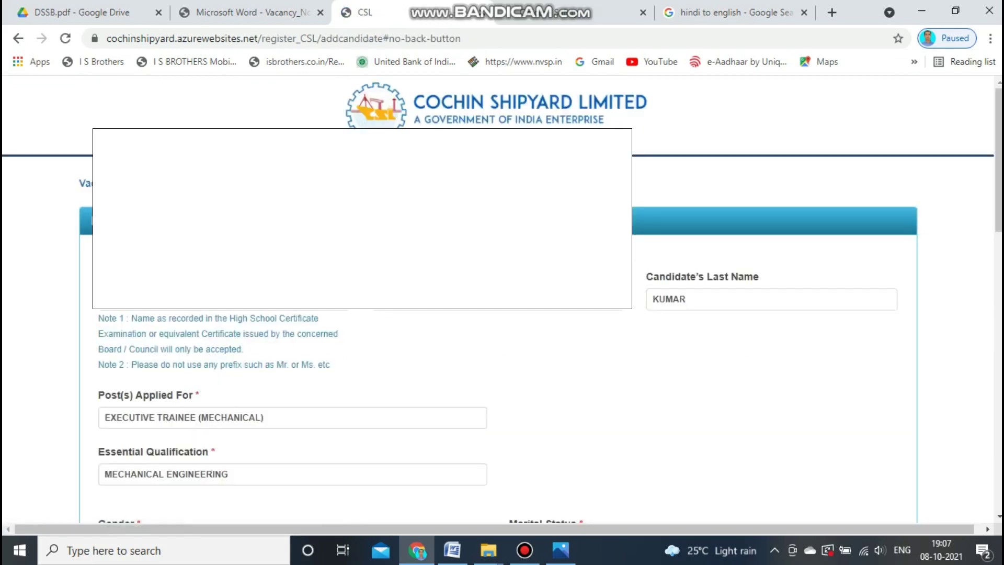
Enter the new captcha code, re-accept the declaration and resubmit the registration.
{"action": "scroll", "coordinate": [502, 298], "scroll_direction": "down", "scroll_amount": 14}
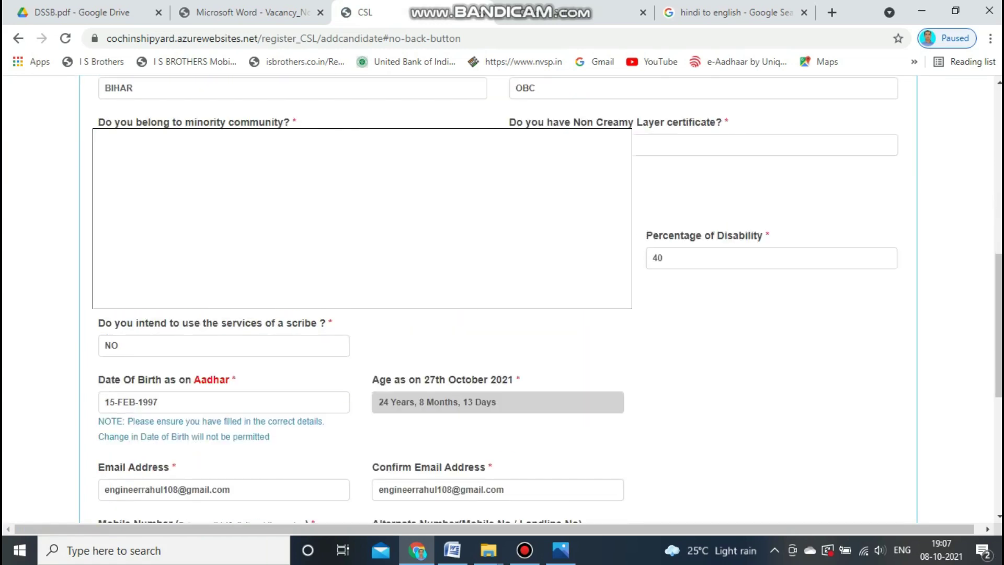
{"action": "scroll", "coordinate": [502, 298], "scroll_direction": "down", "scroll_amount": 4}
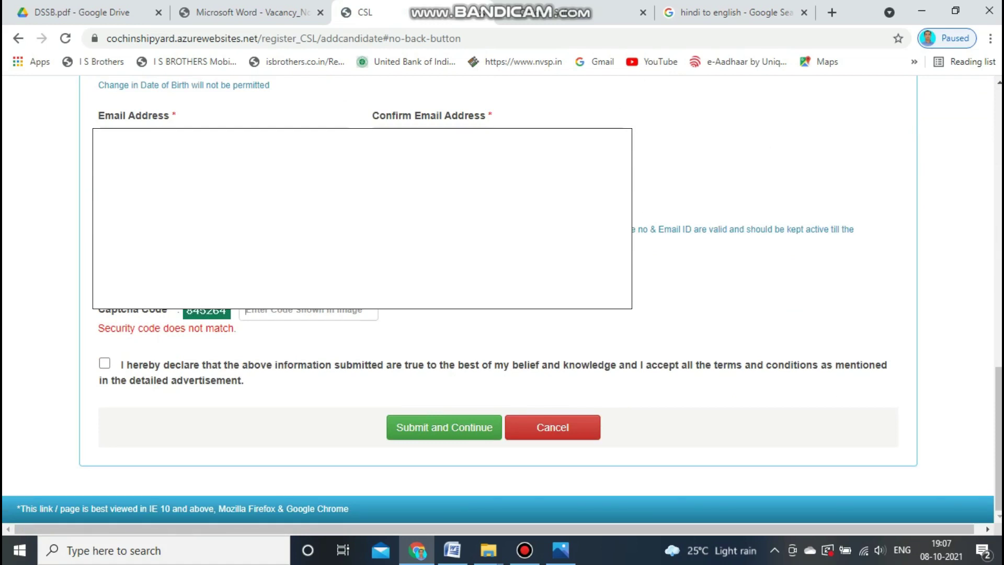
{"action": "left_click", "coordinate": [309, 311]}
{"action": "type", "text": "8"}
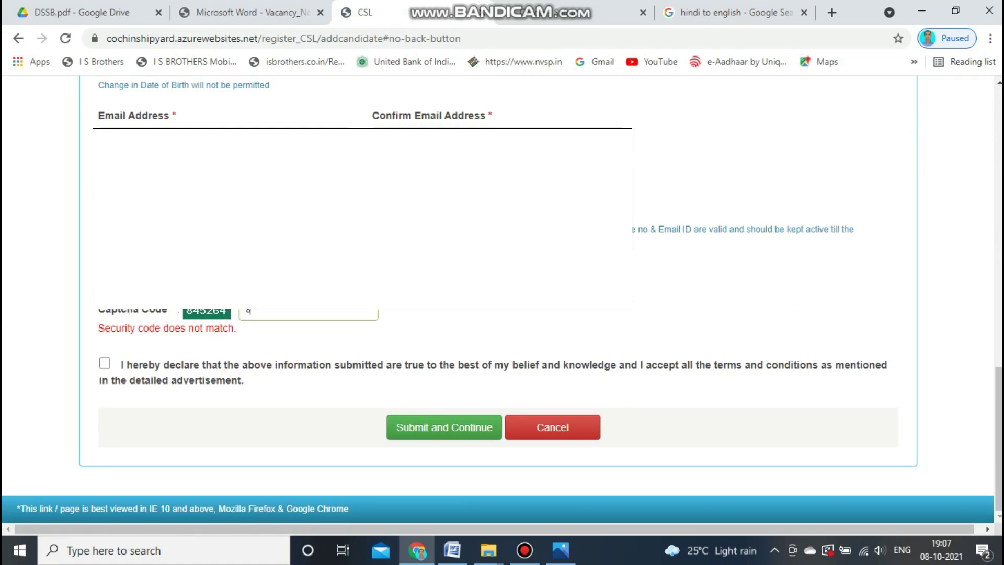
{"action": "type", "text": "45264"}
{"action": "left_click", "coordinate": [104, 363]}
{"action": "left_click", "coordinate": [444, 427]}
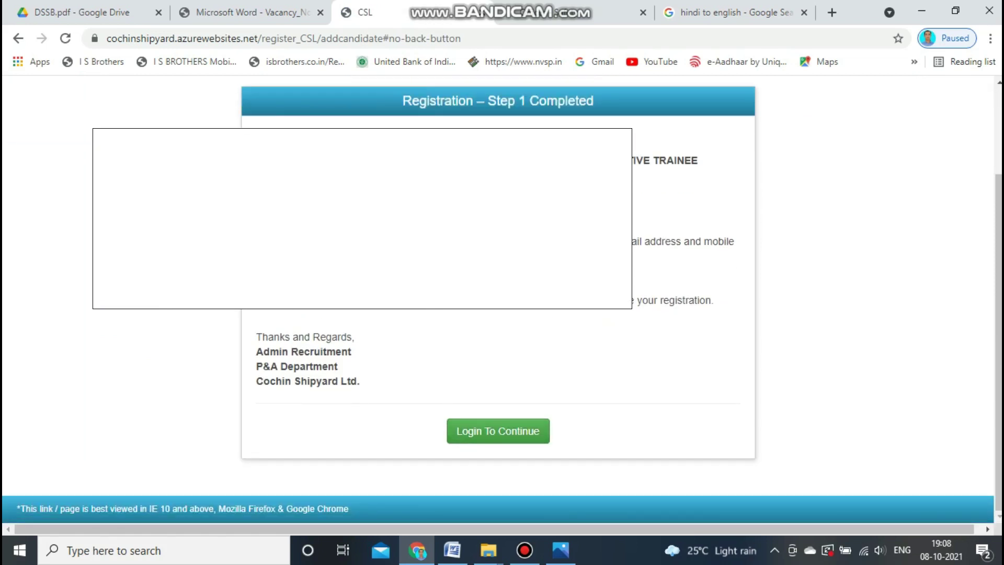
Print the Step 1 confirmation page to a PDF saved as CSL.
{"action": "key", "text": "ctrl+p"}
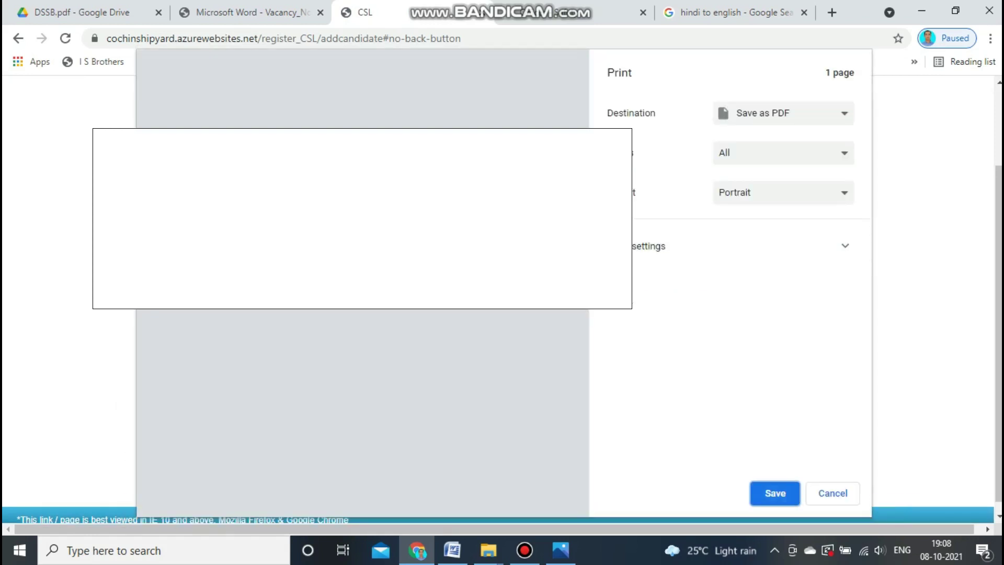
{"action": "key", "text": "Return"}
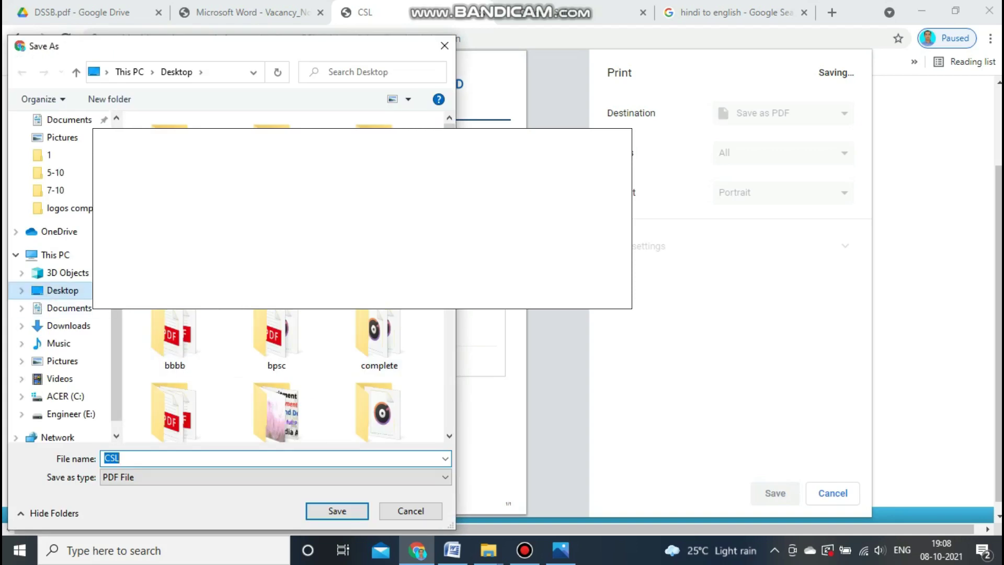
{"action": "key", "text": "Return"}
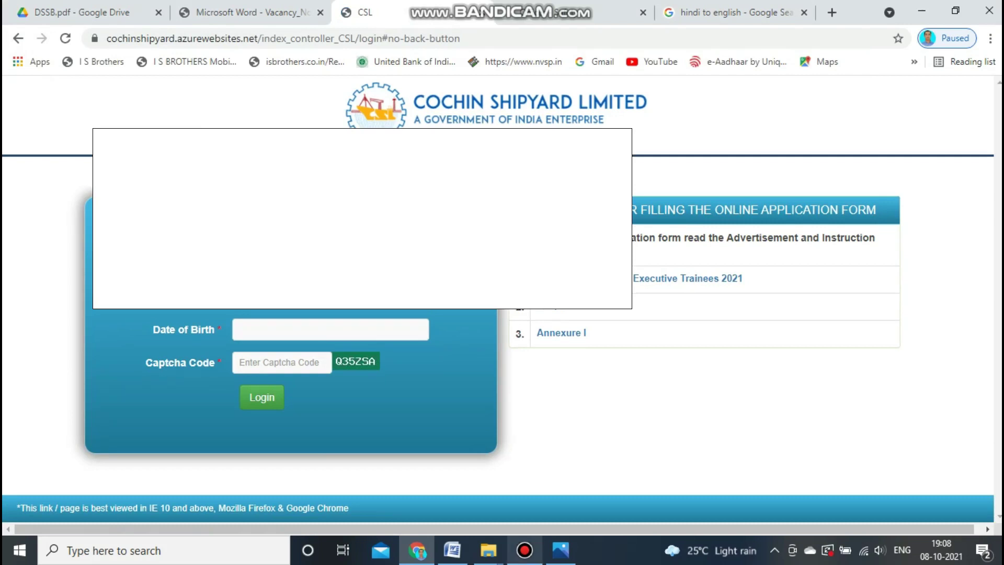
Open the login page's date of birth calendar and close it without choosing a date.
{"action": "mouse_move", "coordinate": [525, 550]}
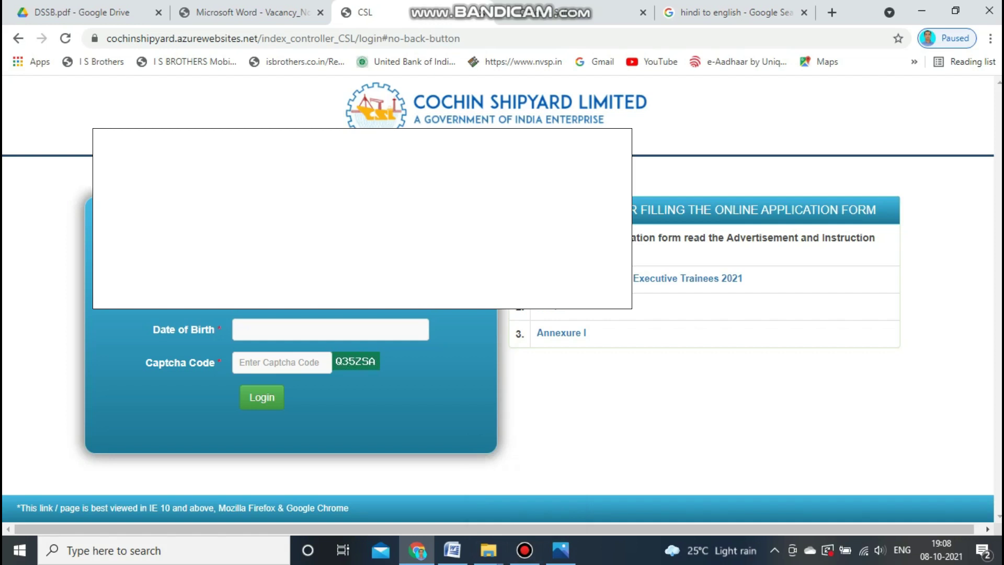
{"action": "left_click", "coordinate": [330, 329]}
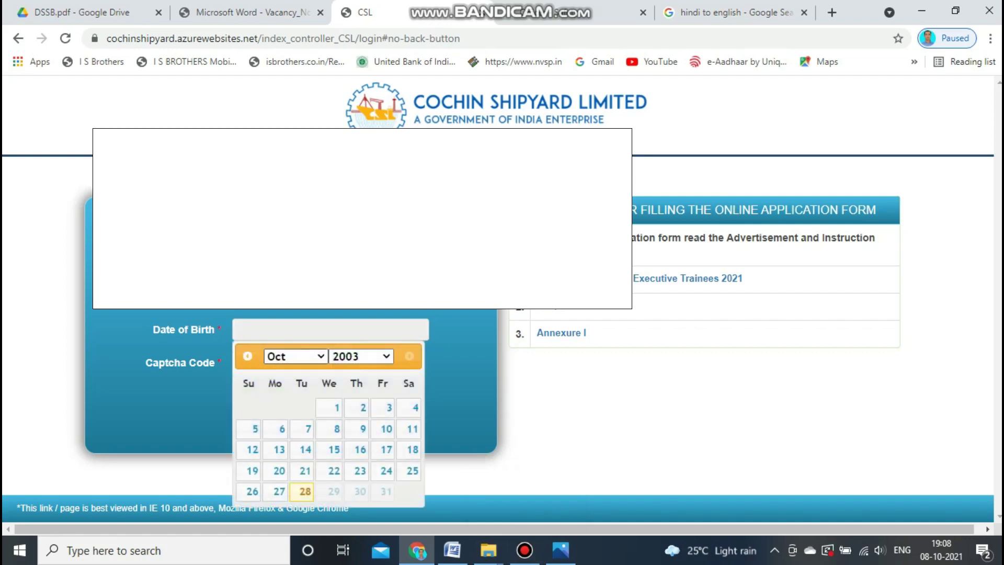
{"action": "left_click", "coordinate": [460, 397]}
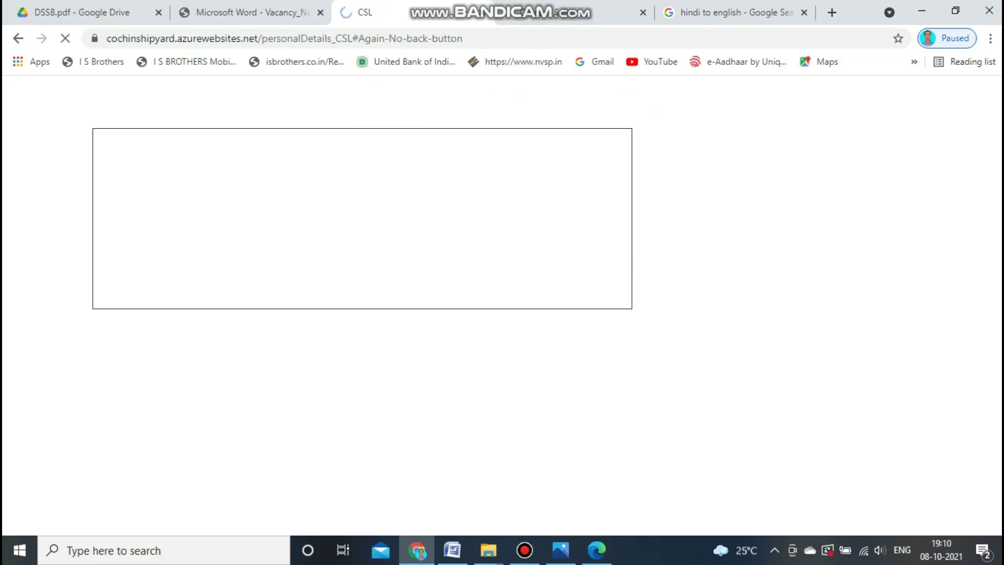
Choose Thiruvananthapuram, Kozhikode and Ernakulam as the three test centre choices.
{"action": "scroll", "coordinate": [502, 303], "scroll_direction": "down", "scroll_amount": 2}
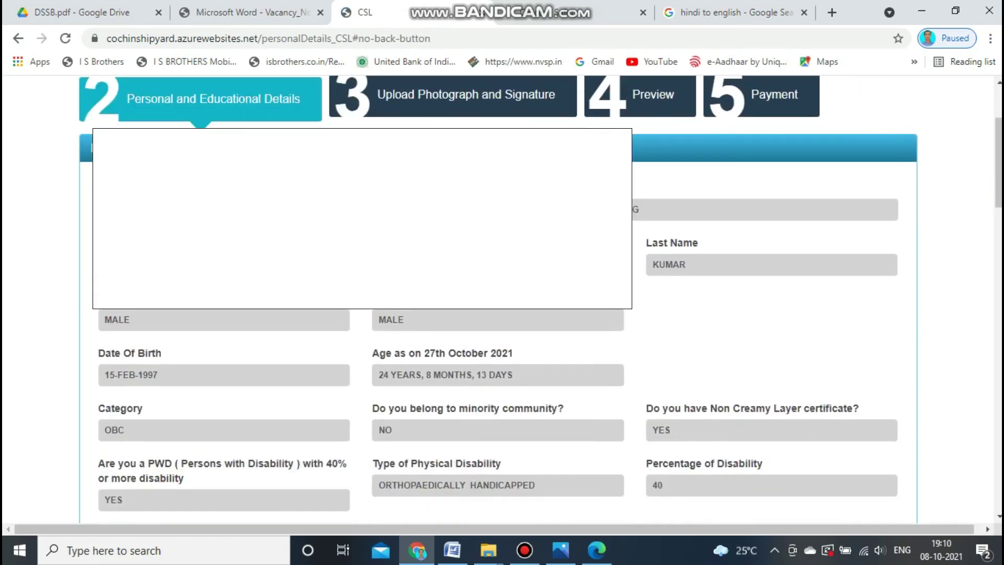
{"action": "scroll", "coordinate": [502, 303], "scroll_direction": "down", "scroll_amount": 7}
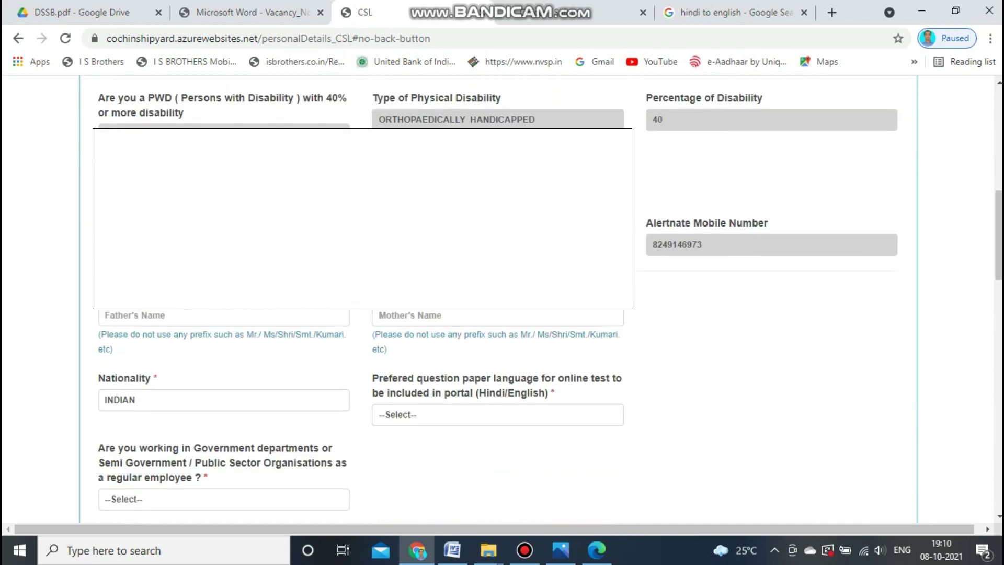
{"action": "scroll", "coordinate": [502, 303], "scroll_direction": "down", "scroll_amount": 1}
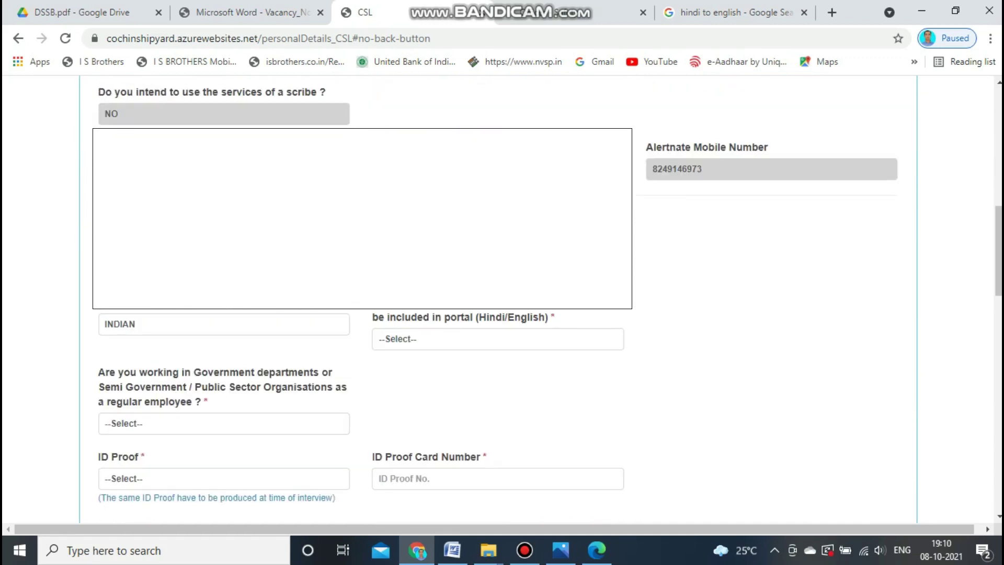
{"action": "scroll", "coordinate": [502, 303], "scroll_direction": "down", "scroll_amount": 3}
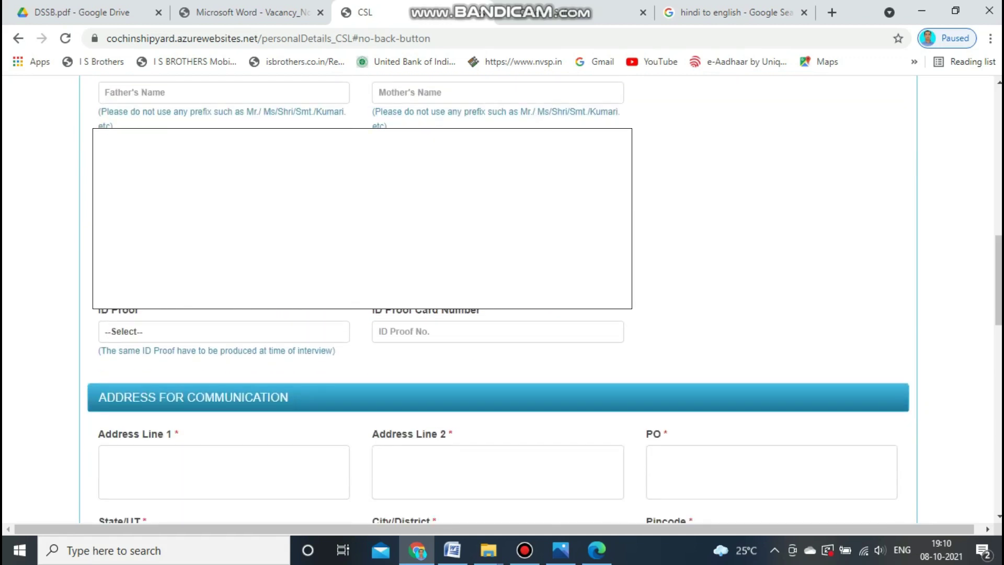
{"action": "scroll", "coordinate": [502, 303], "scroll_direction": "down", "scroll_amount": 6}
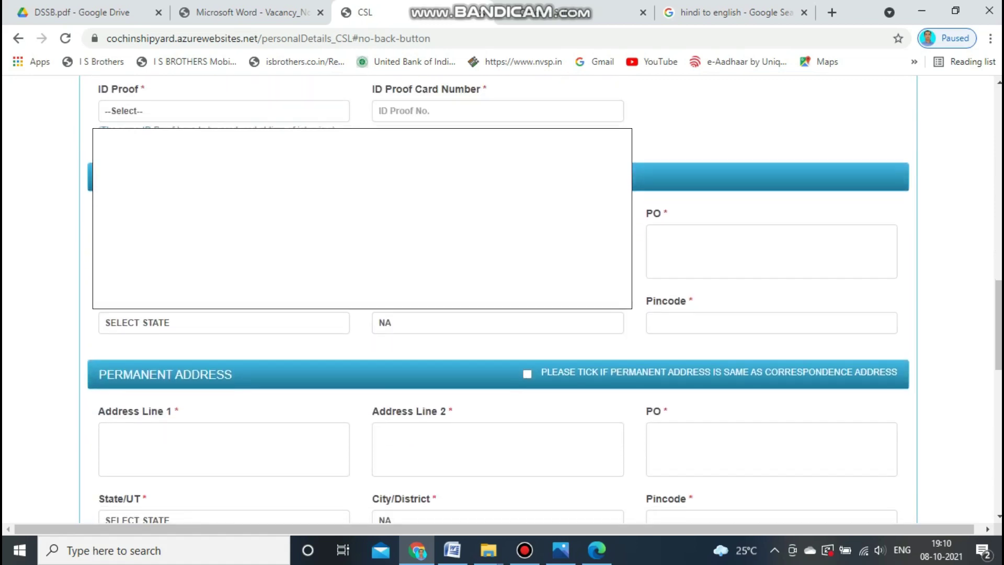
{"action": "scroll", "coordinate": [502, 303], "scroll_direction": "down", "scroll_amount": 7}
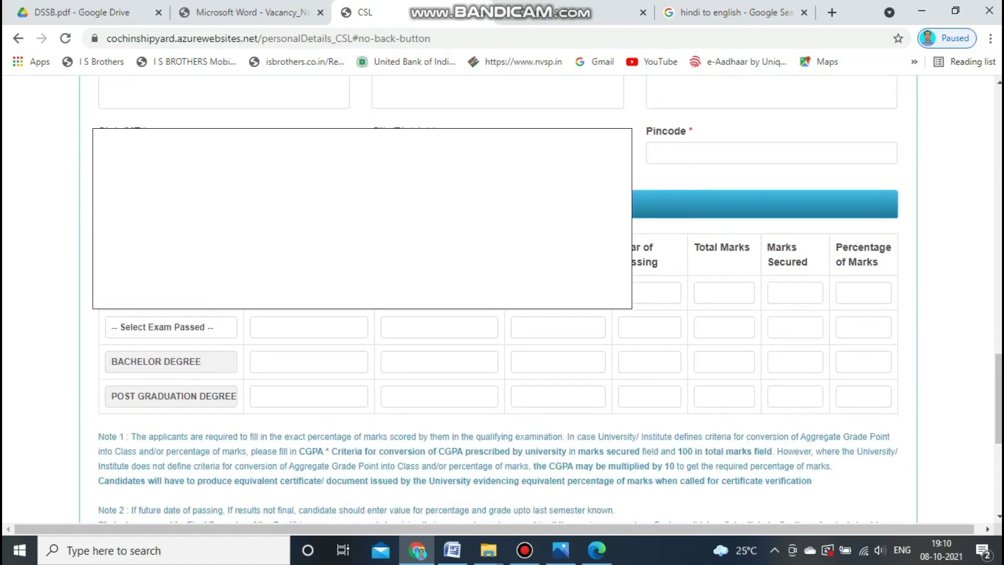
{"action": "scroll", "coordinate": [502, 304], "scroll_direction": "down", "scroll_amount": 1}
{"action": "scroll", "coordinate": [502, 303], "scroll_direction": "down", "scroll_amount": 4}
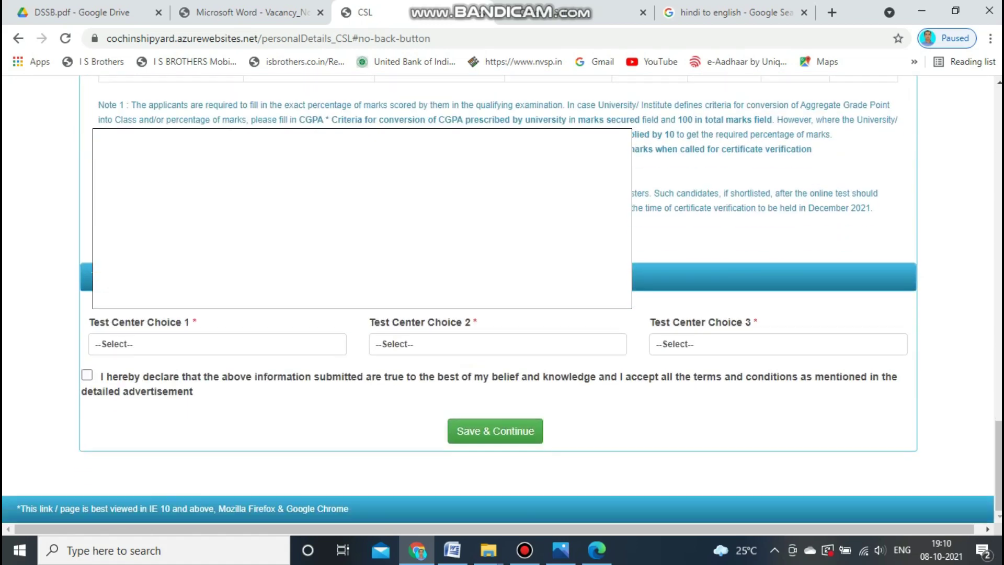
{"action": "left_click", "coordinate": [217, 344]}
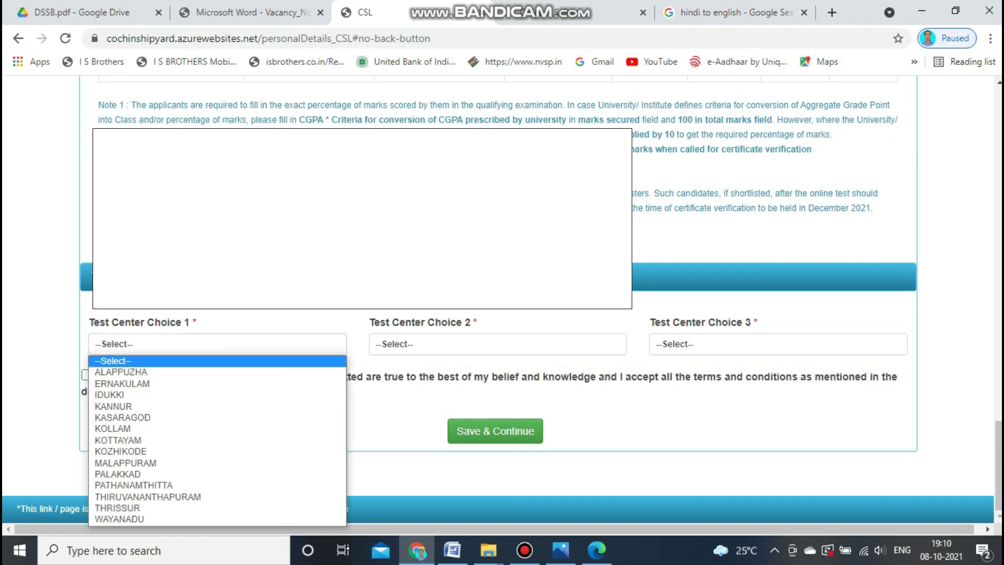
{"action": "scroll", "coordinate": [502, 303], "scroll_direction": "up", "scroll_amount": 15}
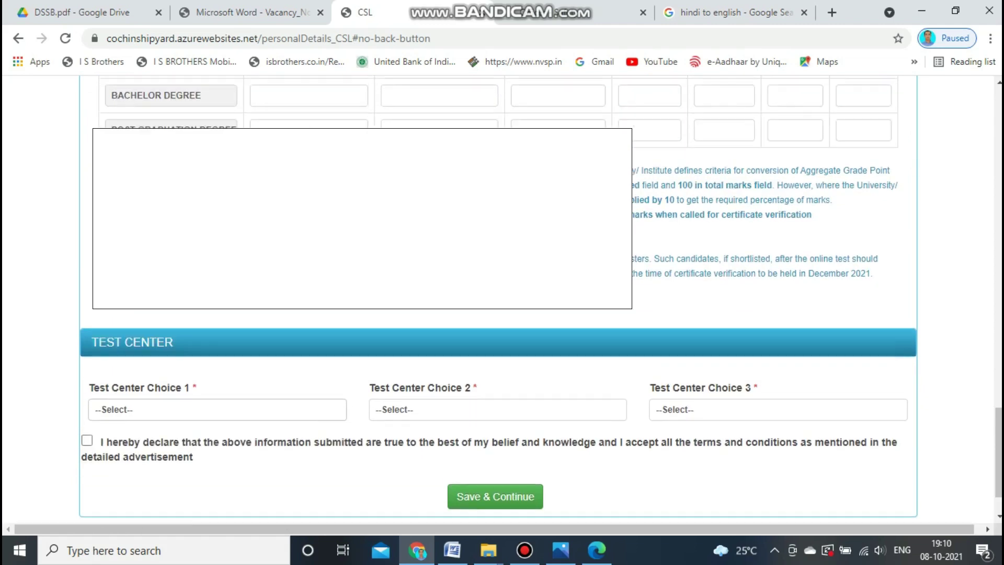
{"action": "scroll", "coordinate": [502, 303], "scroll_direction": "up", "scroll_amount": 15}
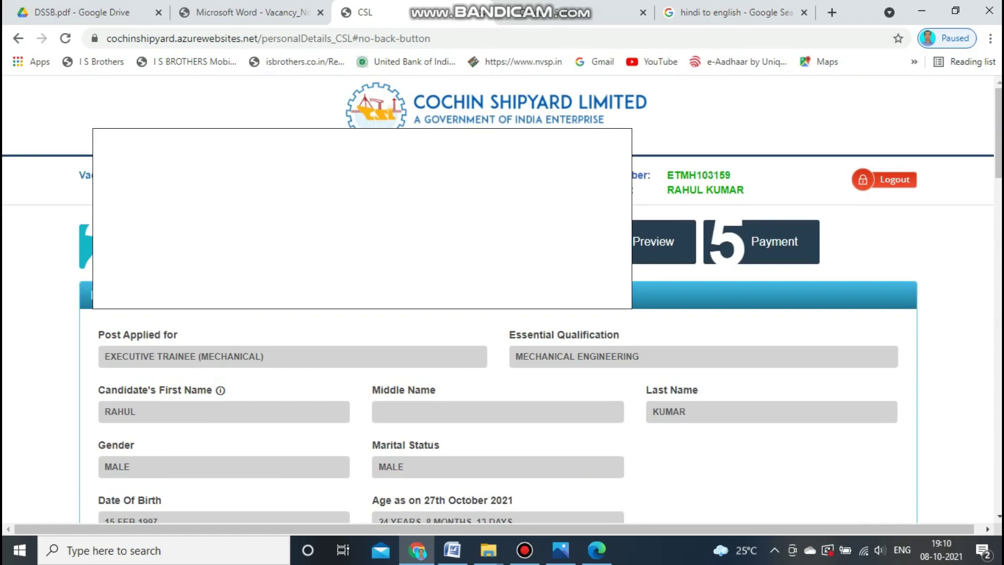
{"action": "scroll", "coordinate": [502, 303], "scroll_direction": "down", "scroll_amount": 3}
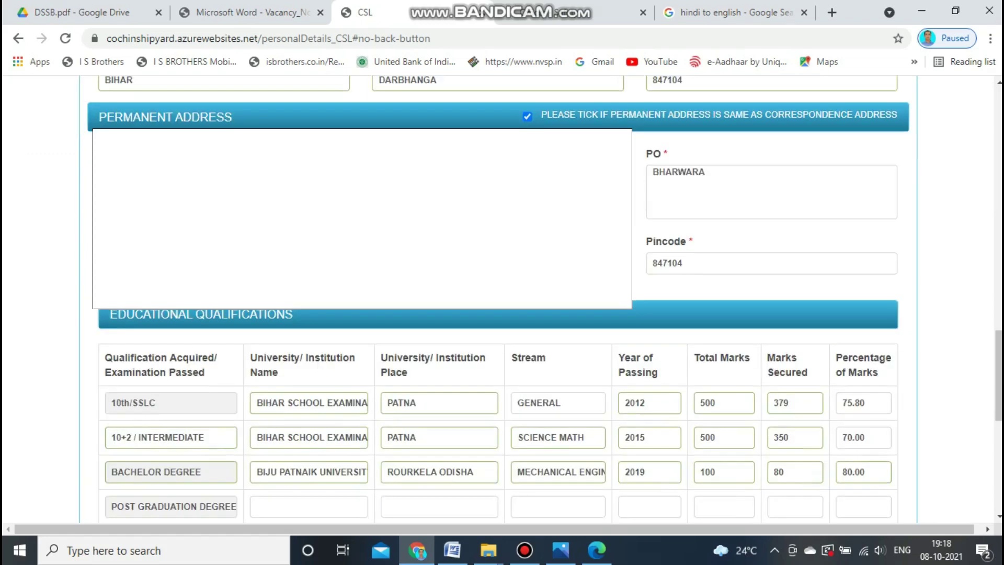
{"action": "scroll", "coordinate": [502, 304], "scroll_direction": "up", "scroll_amount": 15}
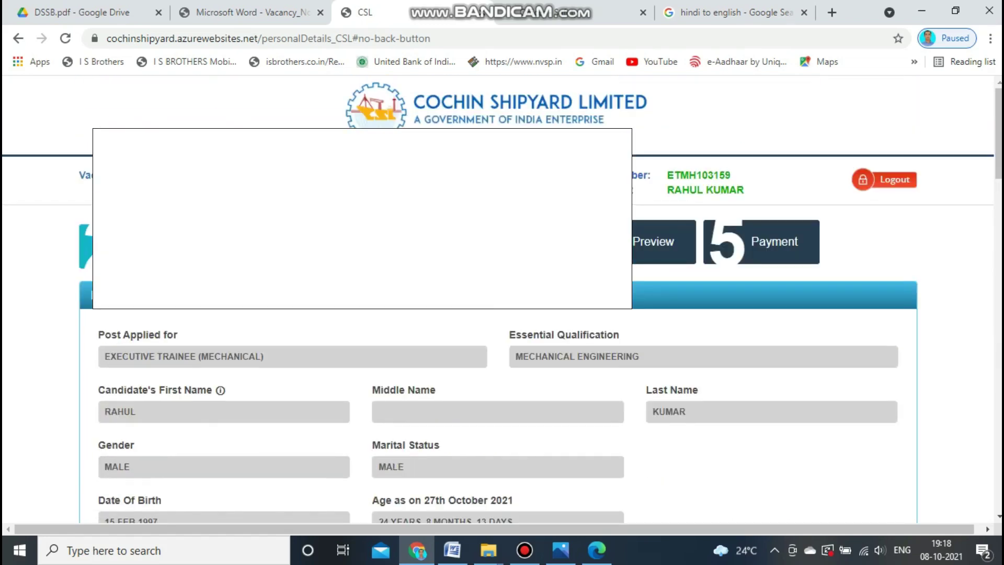
{"action": "scroll", "coordinate": [502, 303], "scroll_direction": "down", "scroll_amount": 4}
{"action": "scroll", "coordinate": [502, 303], "scroll_direction": "up", "scroll_amount": 3}
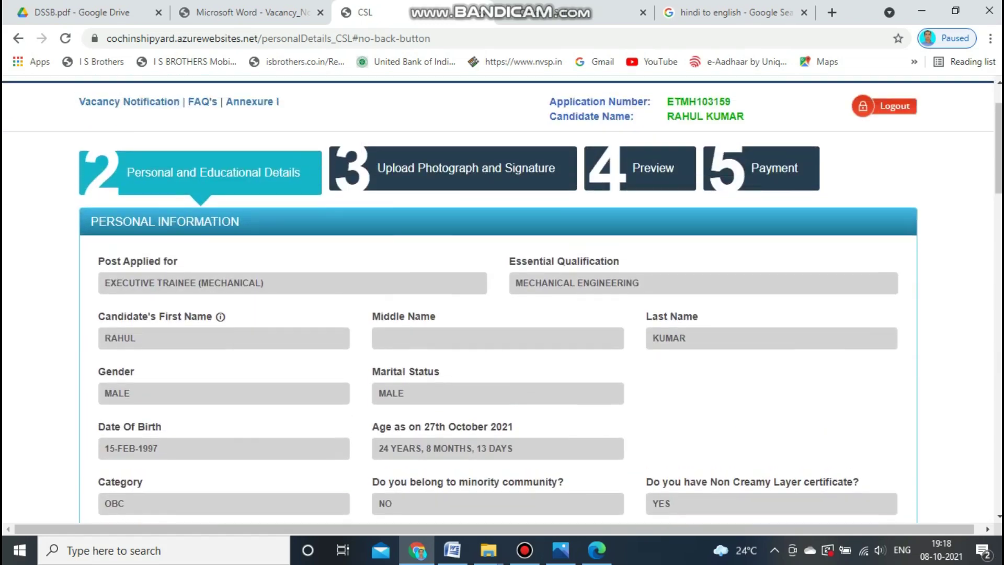
Accept the declaration and save the personal details.
{"action": "scroll", "coordinate": [502, 303], "scroll_direction": "down", "scroll_amount": 7}
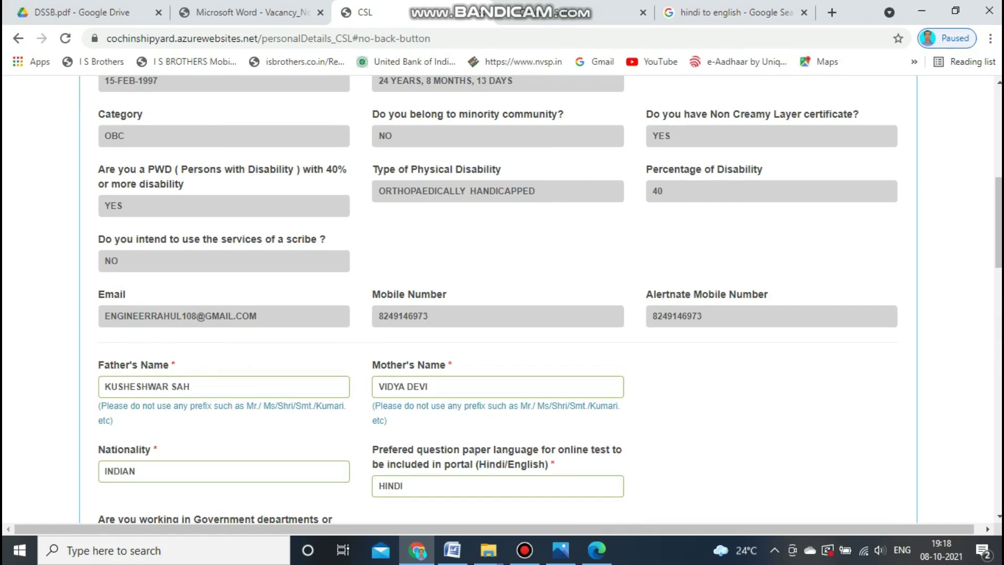
{"action": "scroll", "coordinate": [502, 304], "scroll_direction": "down", "scroll_amount": 7}
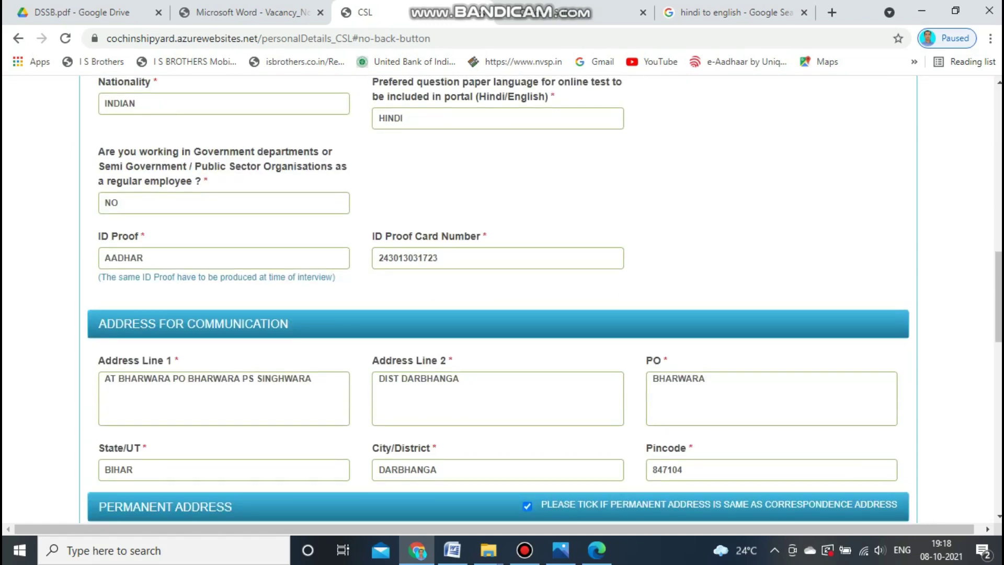
{"action": "scroll", "coordinate": [501, 304], "scroll_direction": "down", "scroll_amount": 7}
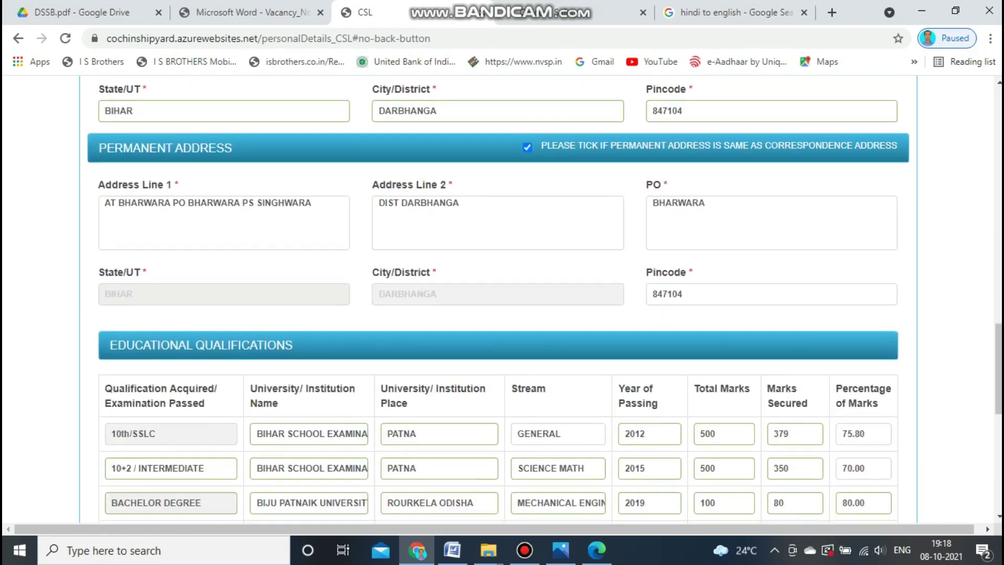
{"action": "scroll", "coordinate": [502, 303], "scroll_direction": "down", "scroll_amount": 4}
{"action": "scroll", "coordinate": [502, 298], "scroll_direction": "down", "scroll_amount": 5}
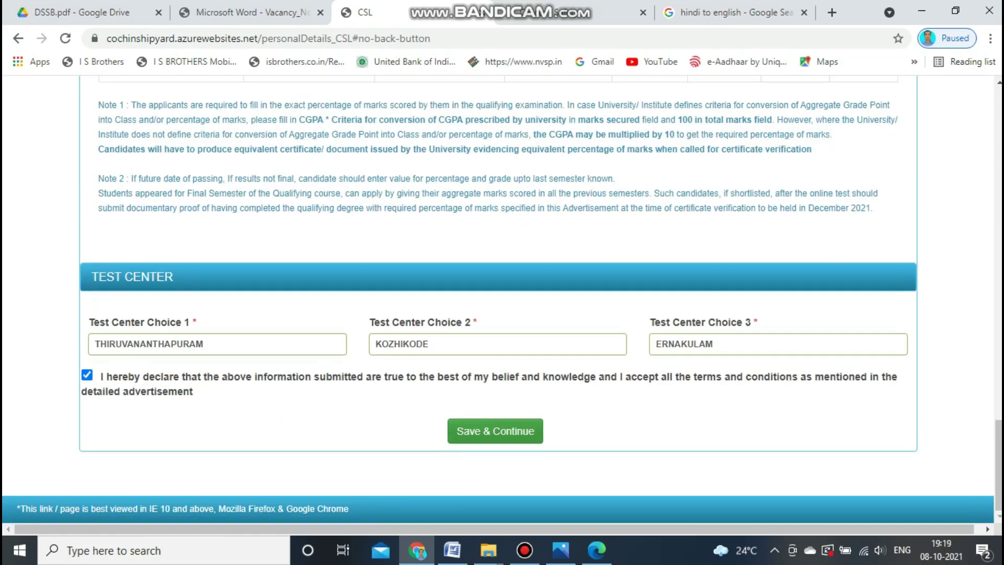
{"action": "left_click", "coordinate": [495, 431]}
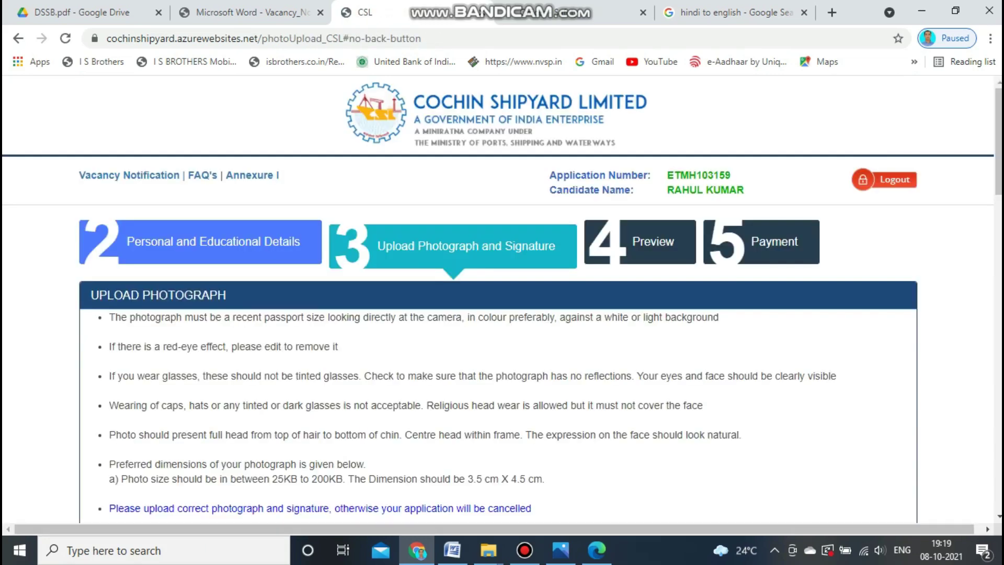
Choose the passport photo from the BPSC FILL folder for the photograph field.
{"action": "scroll", "coordinate": [498, 295], "scroll_direction": "down", "scroll_amount": 3}
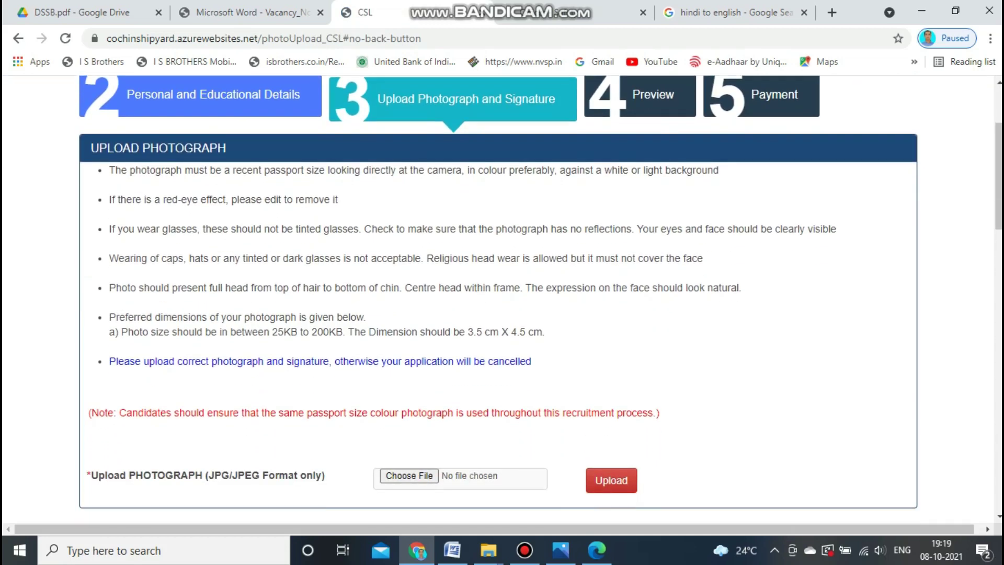
{"action": "scroll", "coordinate": [498, 296], "scroll_direction": "down", "scroll_amount": 4}
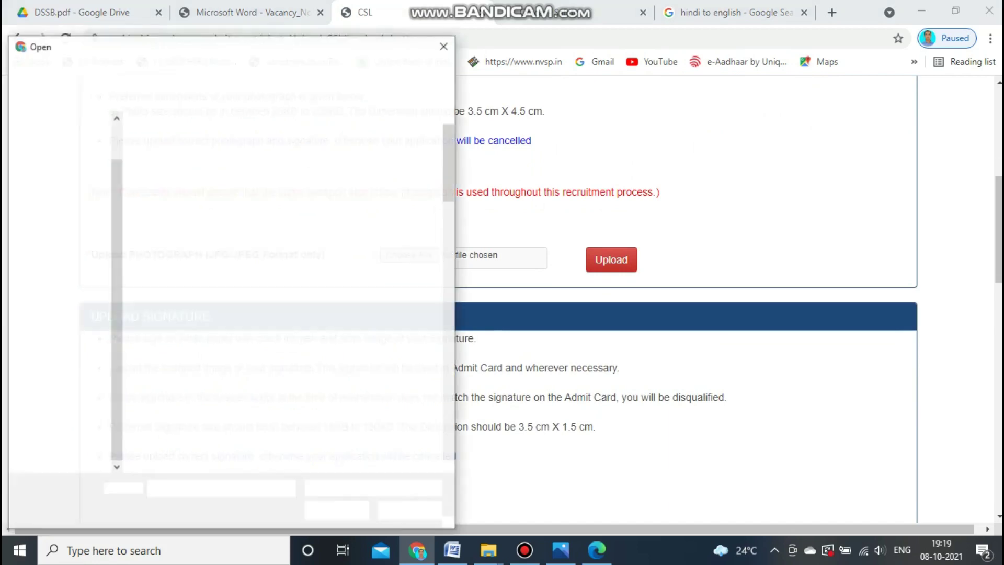
{"action": "scroll", "coordinate": [284, 246], "scroll_direction": "down", "scroll_amount": 5}
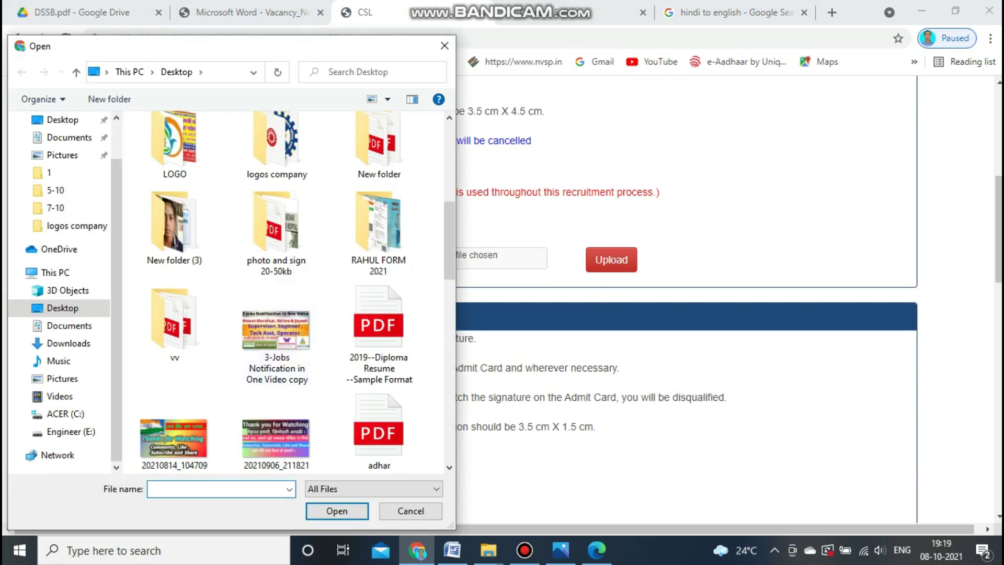
{"action": "double_click", "coordinate": [379, 230]}
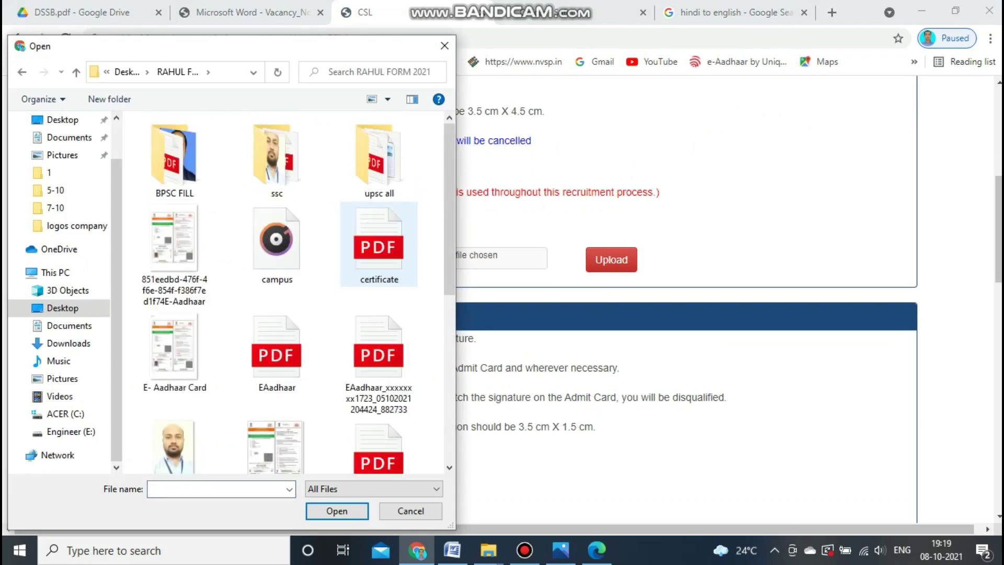
{"action": "double_click", "coordinate": [174, 149]}
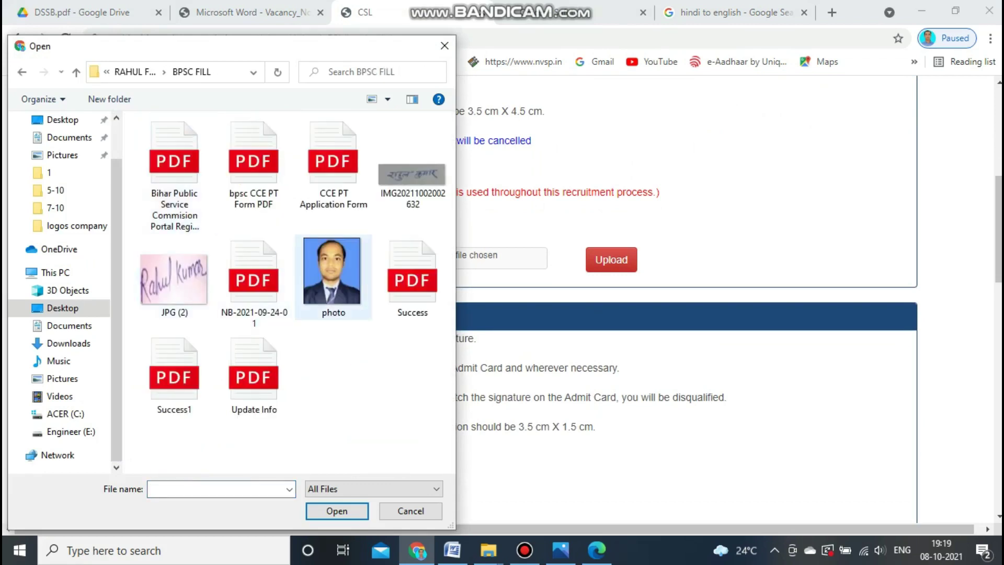
{"action": "left_click", "coordinate": [333, 277]}
{"action": "double_click", "coordinate": [333, 277]}
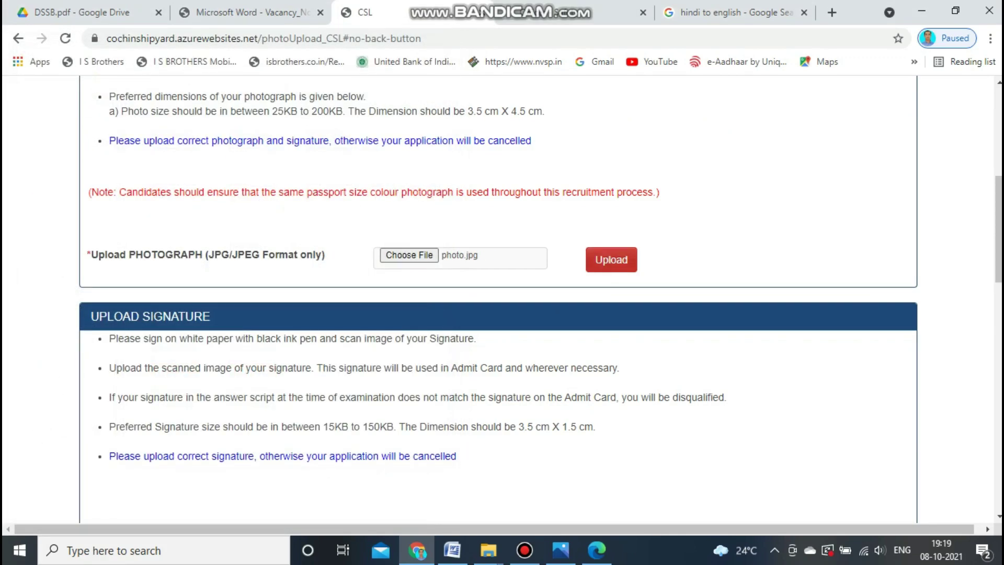
Upload the chosen photograph and check its preview on the page.
{"action": "left_click", "coordinate": [611, 260]}
{"action": "scroll", "coordinate": [502, 298], "scroll_direction": "down", "scroll_amount": 3}
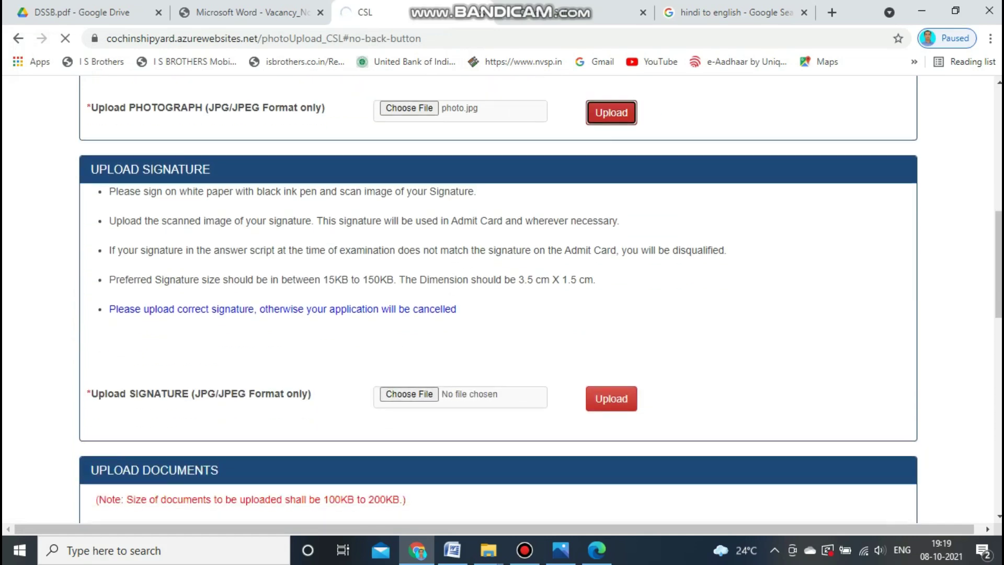
{"action": "scroll", "coordinate": [502, 298], "scroll_direction": "up", "scroll_amount": 3}
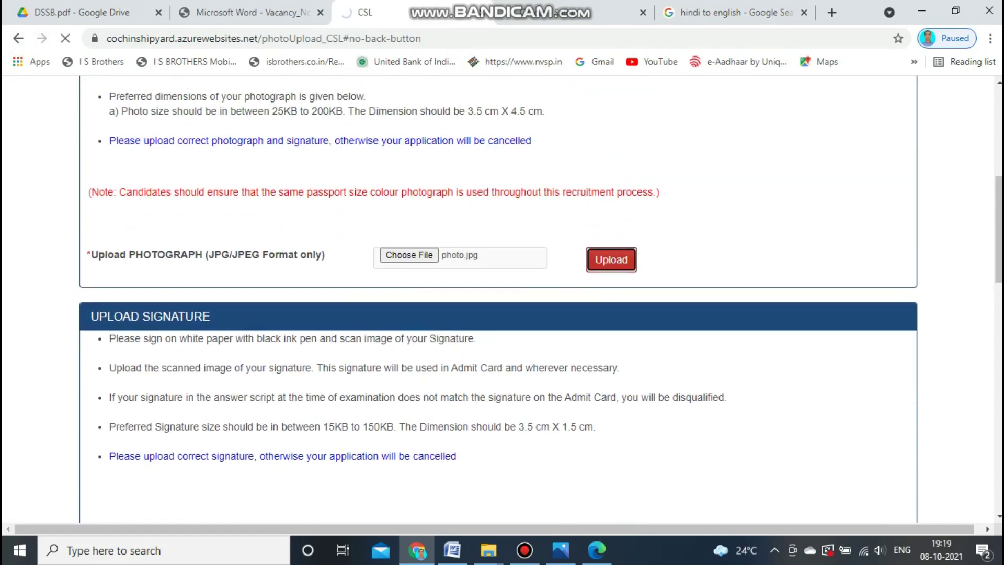
{"action": "scroll", "coordinate": [502, 298], "scroll_direction": "down", "scroll_amount": 6}
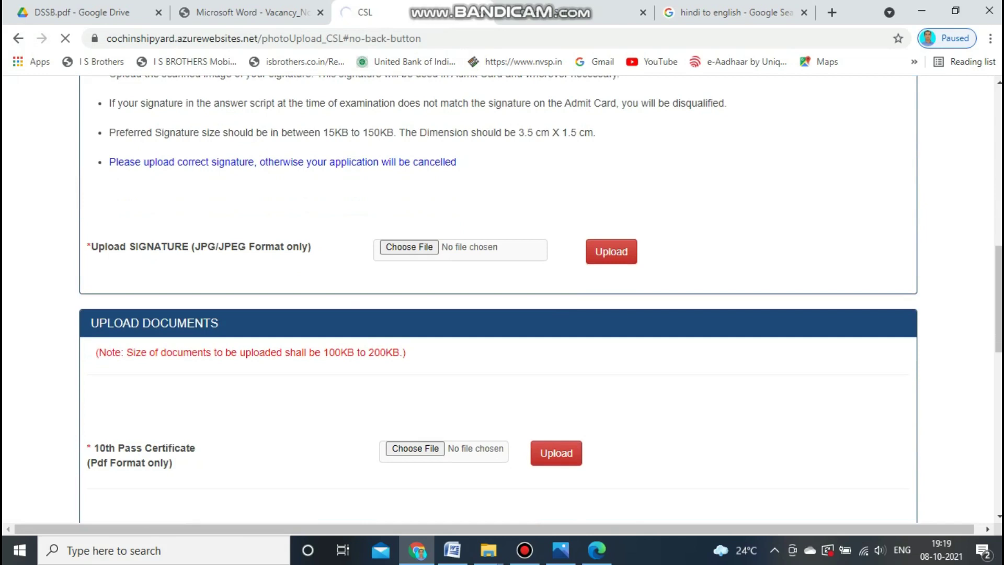
{"action": "scroll", "coordinate": [502, 298], "scroll_direction": "down", "scroll_amount": 6}
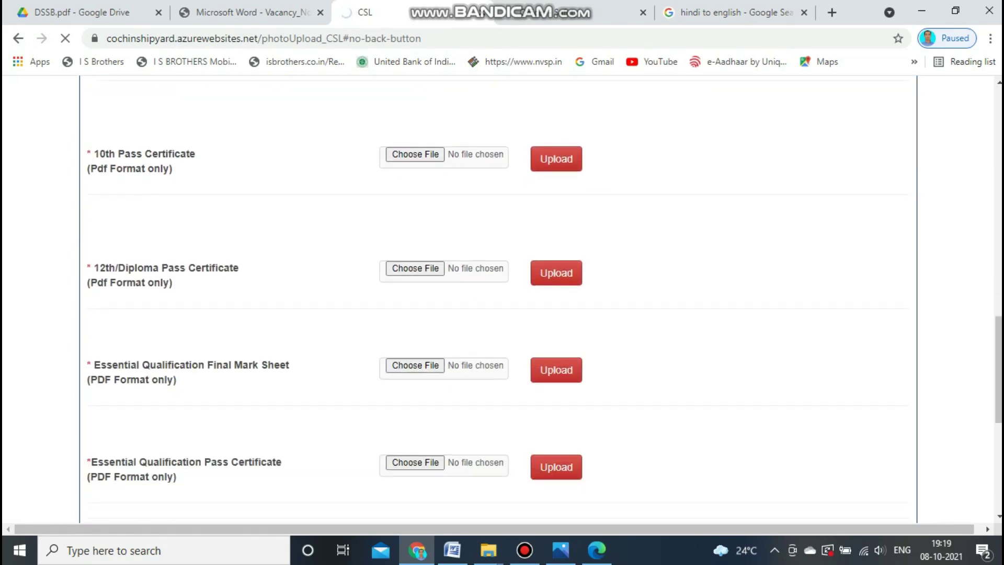
{"action": "scroll", "coordinate": [502, 298], "scroll_direction": "down", "scroll_amount": 2}
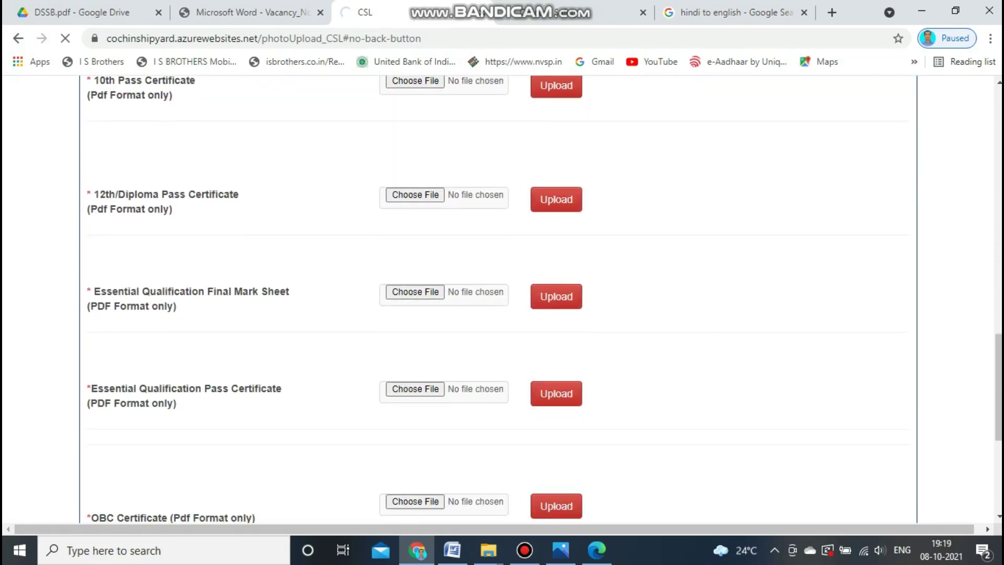
{"action": "scroll", "coordinate": [502, 298], "scroll_direction": "down", "scroll_amount": 3}
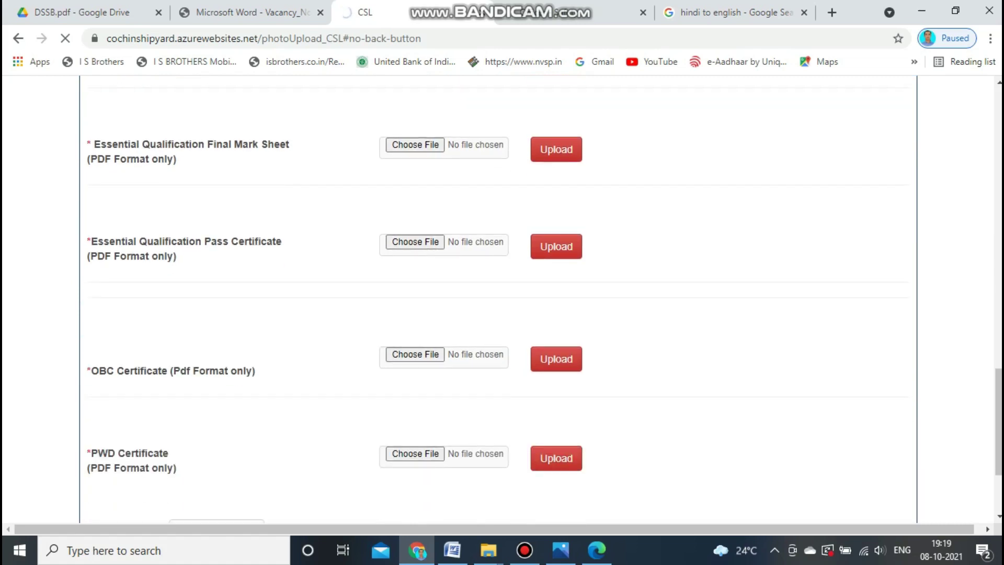
{"action": "scroll", "coordinate": [502, 298], "scroll_direction": "down", "scroll_amount": 3}
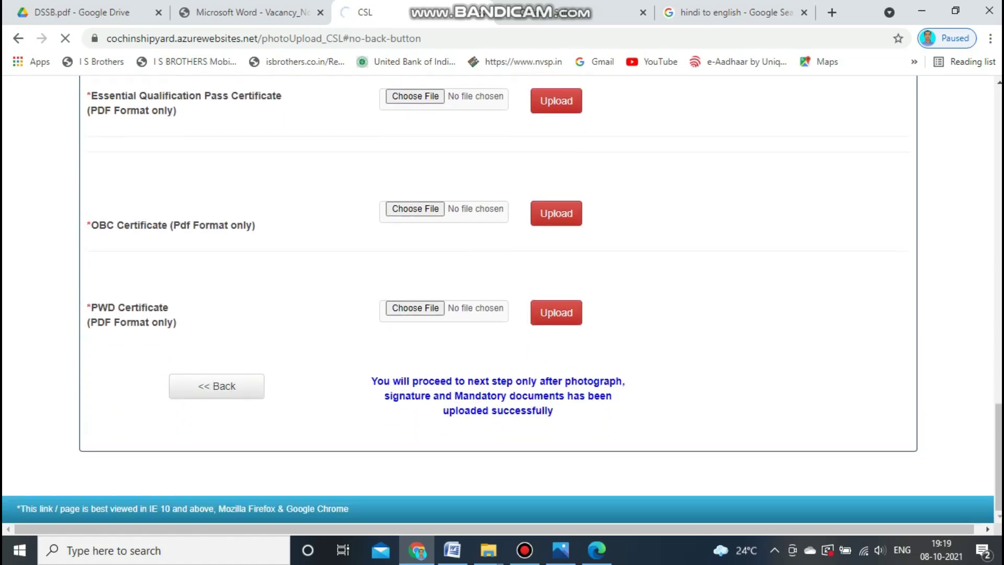
{"action": "scroll", "coordinate": [501, 298], "scroll_direction": "down", "scroll_amount": 7}
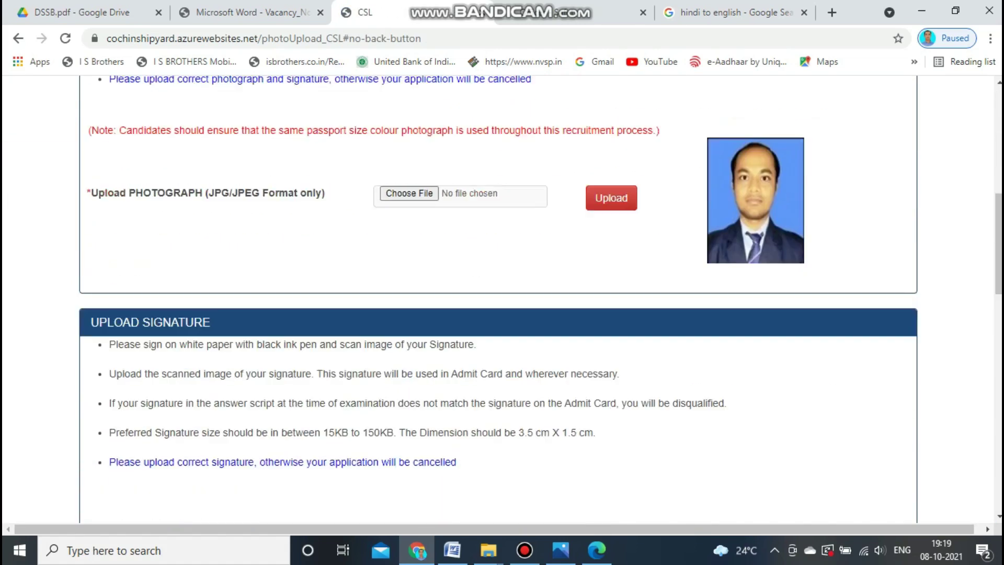
Choose JPG (2).jpg as the signature image and upload it.
{"action": "scroll", "coordinate": [502, 298], "scroll_direction": "down", "scroll_amount": 4}
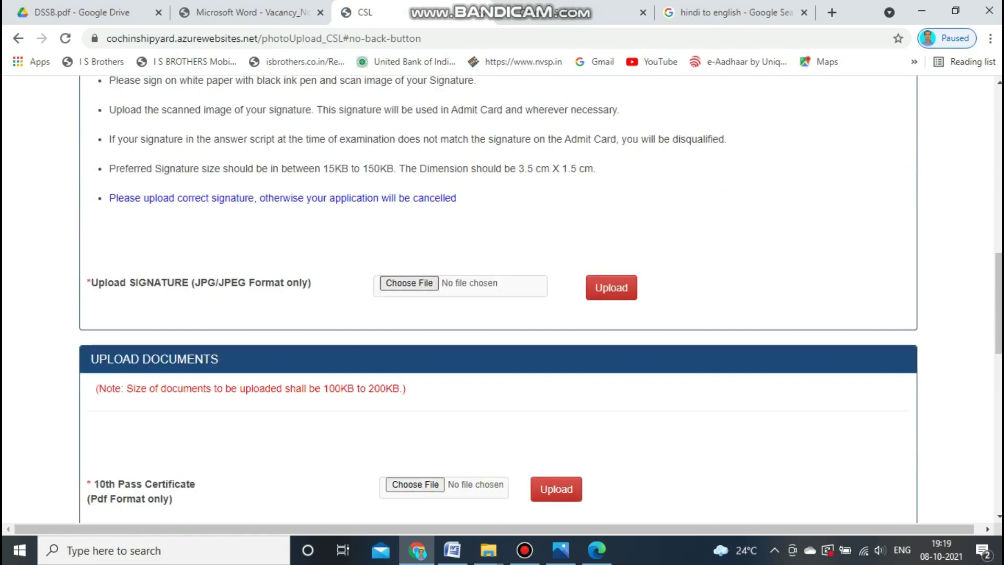
{"action": "left_click", "coordinate": [410, 283]}
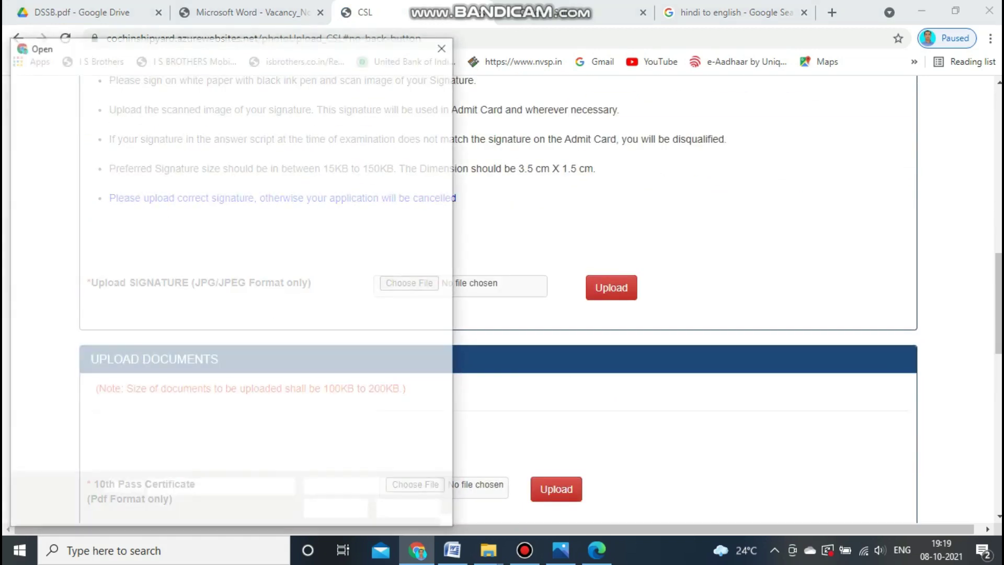
{"action": "left_click", "coordinate": [174, 280]}
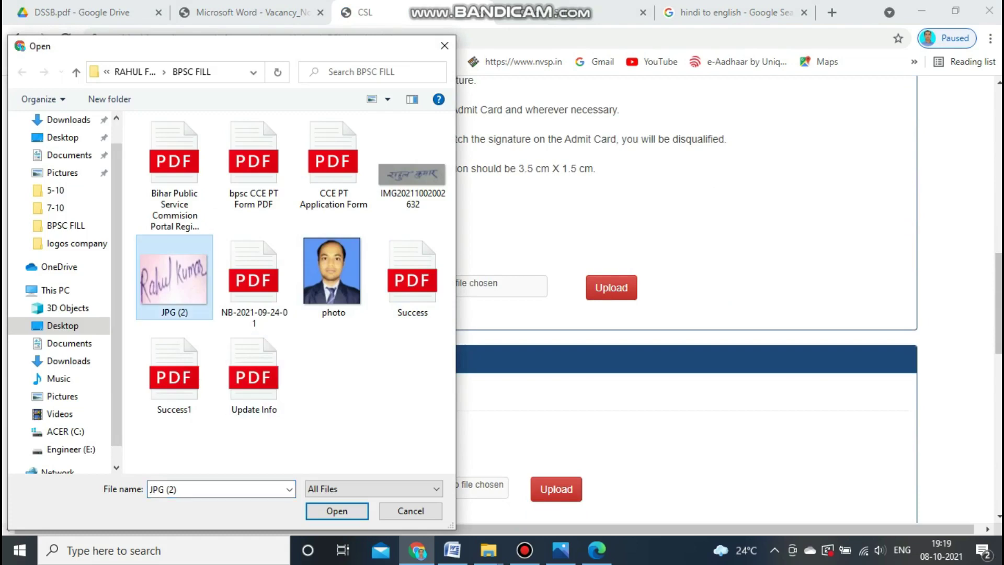
{"action": "left_click", "coordinate": [337, 511]}
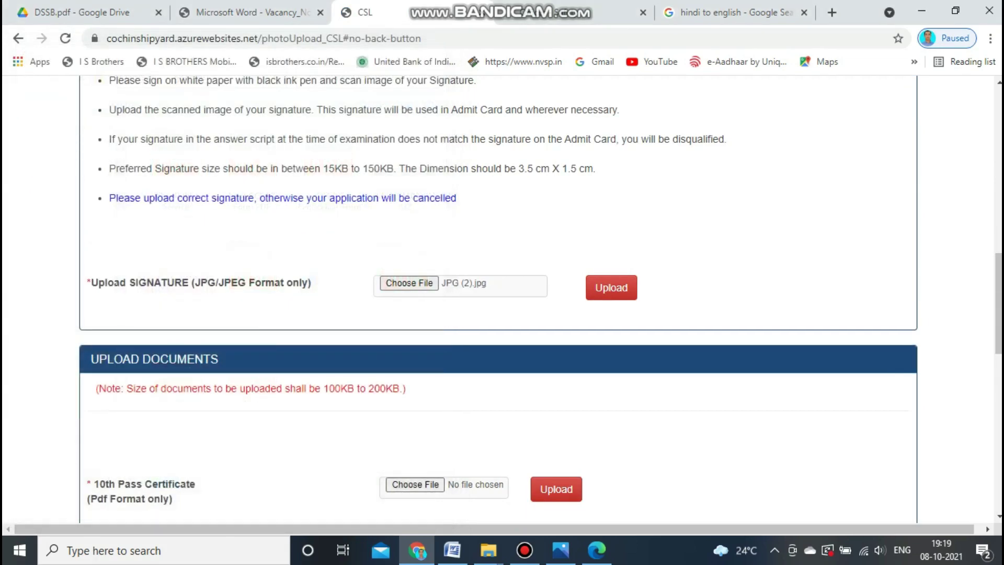
{"action": "left_click", "coordinate": [611, 287]}
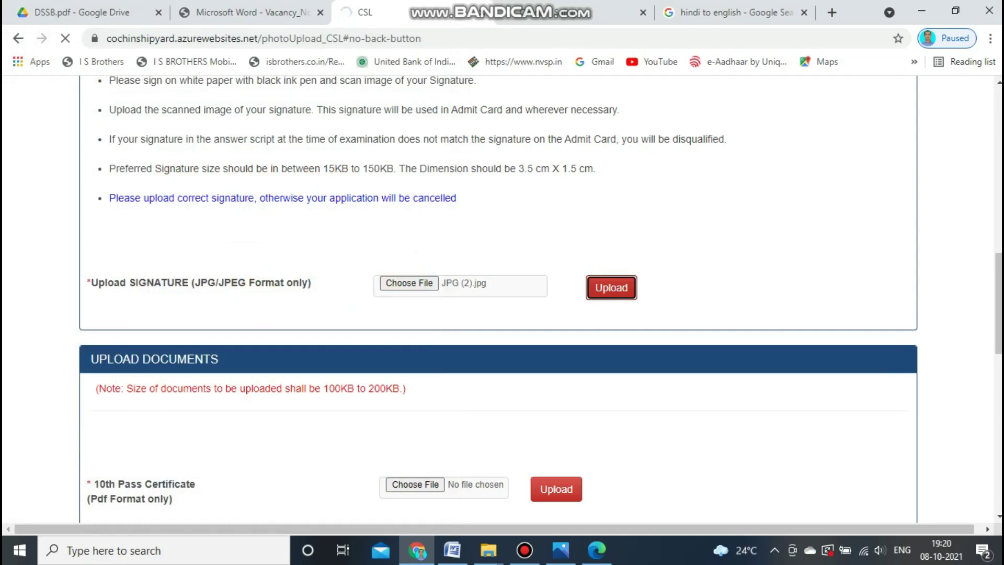
After the 15KB minimum-size error, choose the signature image file again.
{"action": "scroll", "coordinate": [496, 298], "scroll_direction": "down", "scroll_amount": 2}
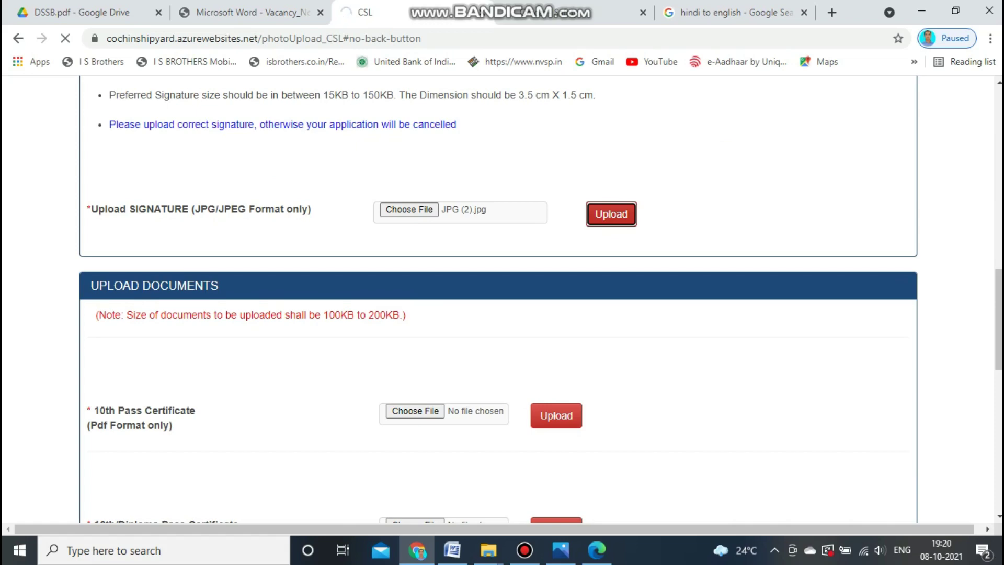
{"action": "scroll", "coordinate": [496, 298], "scroll_direction": "down", "scroll_amount": 14}
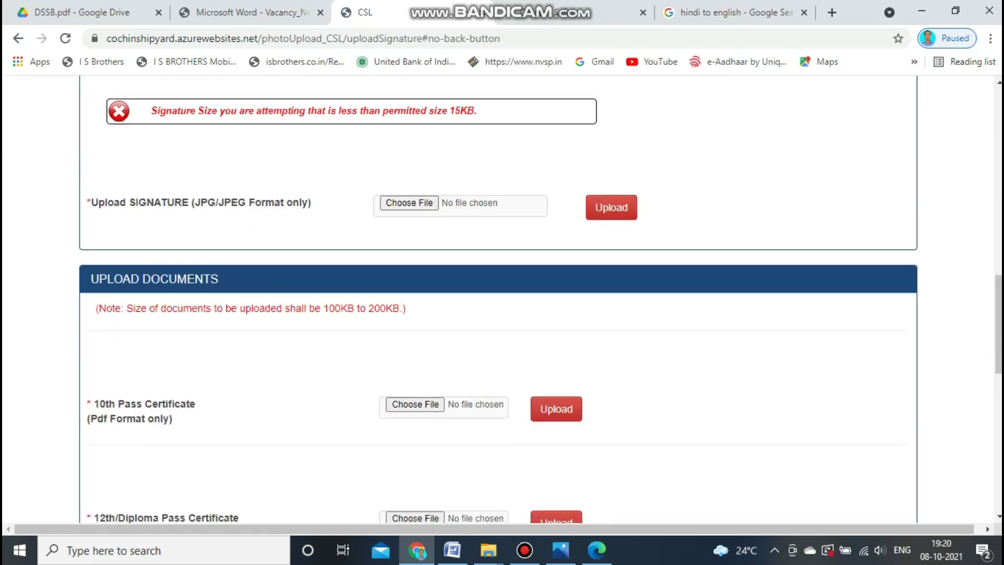
{"action": "scroll", "coordinate": [496, 298], "scroll_direction": "up", "scroll_amount": 6}
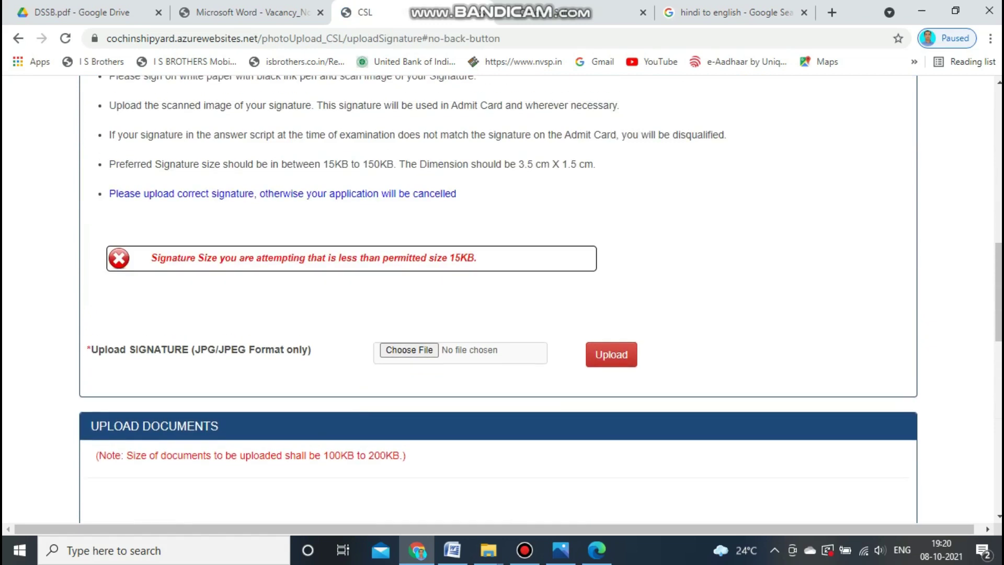
{"action": "left_click", "coordinate": [409, 350]}
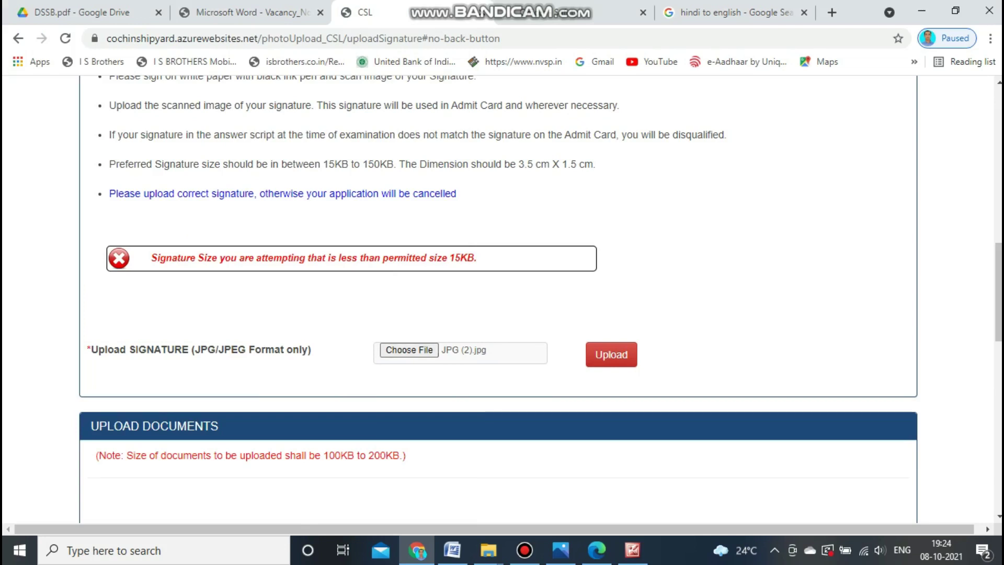
Upload the signature, then choose and upload a PDF for the 10th Pass Certificate.
{"action": "left_click", "coordinate": [611, 355]}
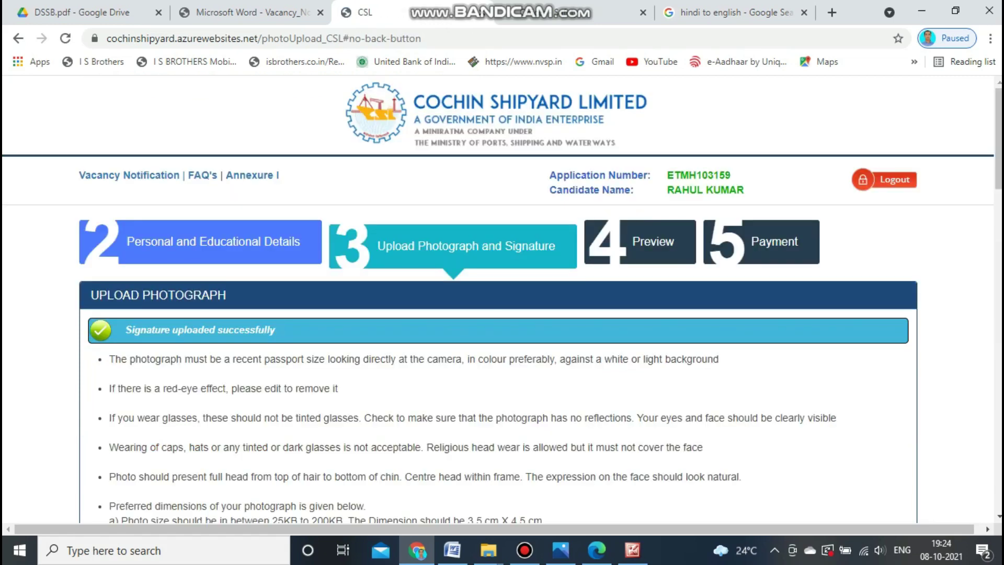
{"action": "scroll", "coordinate": [502, 299], "scroll_direction": "down", "scroll_amount": 18}
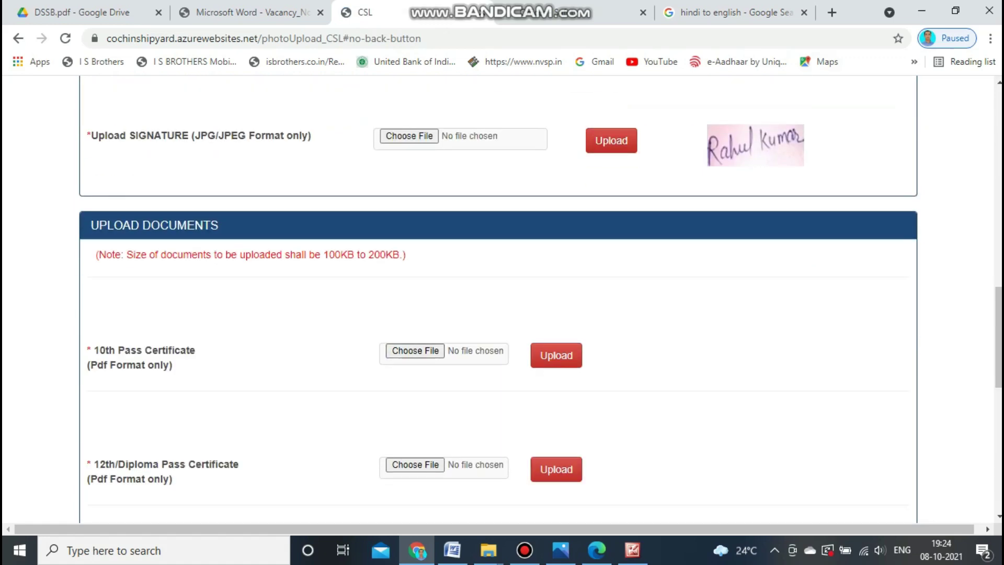
{"action": "scroll", "coordinate": [502, 300], "scroll_direction": "down", "scroll_amount": 4}
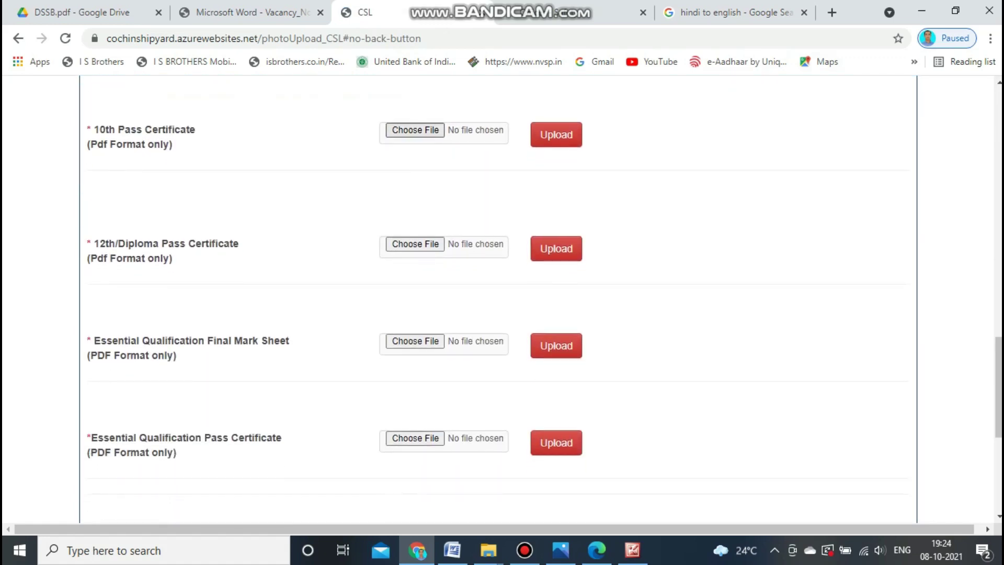
{"action": "left_click", "coordinate": [416, 130]}
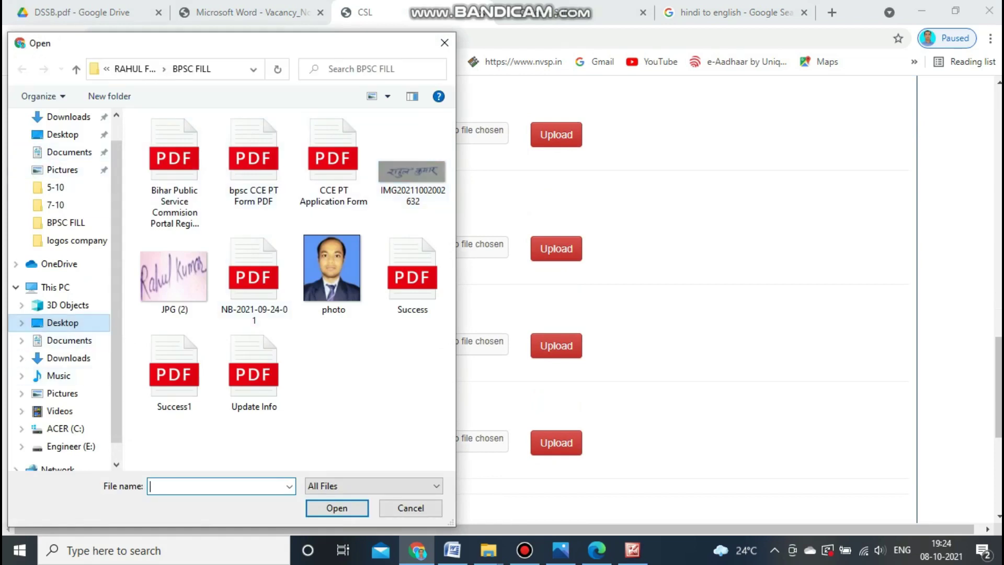
{"action": "scroll", "coordinate": [288, 293], "scroll_direction": "down", "scroll_amount": 5}
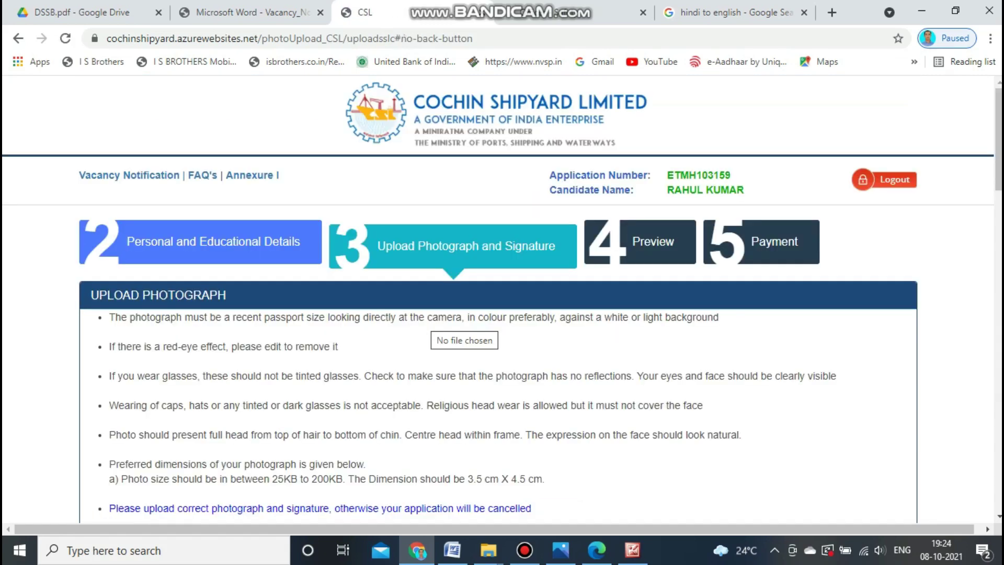
Upload the remaining certificates through OBC and PWD, then save to open the preview.
{"action": "scroll", "coordinate": [429, 319], "scroll_direction": "down", "scroll_amount": 8}
{"action": "scroll", "coordinate": [499, 299], "scroll_direction": "up", "scroll_amount": 2}
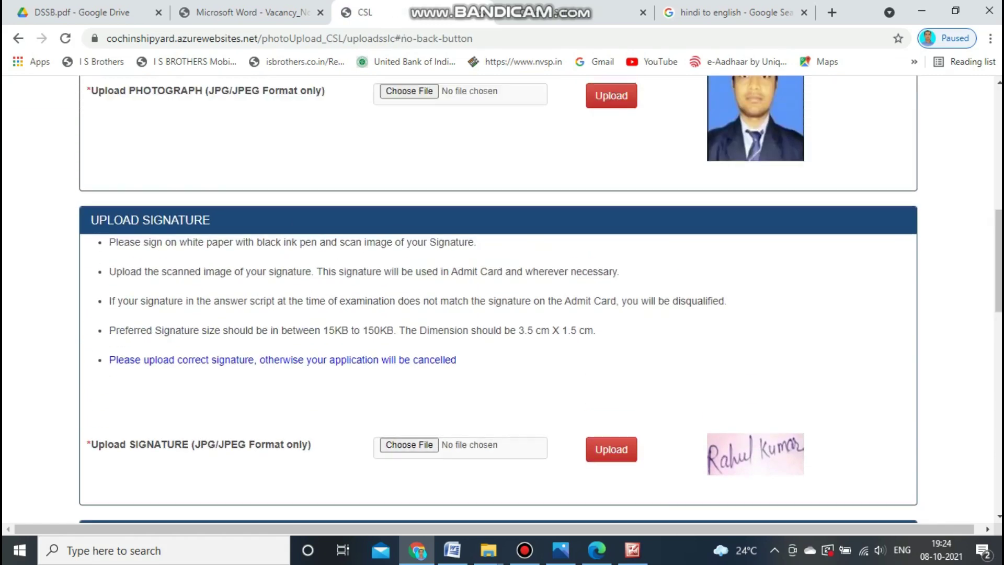
{"action": "scroll", "coordinate": [499, 299], "scroll_direction": "down", "scroll_amount": 6}
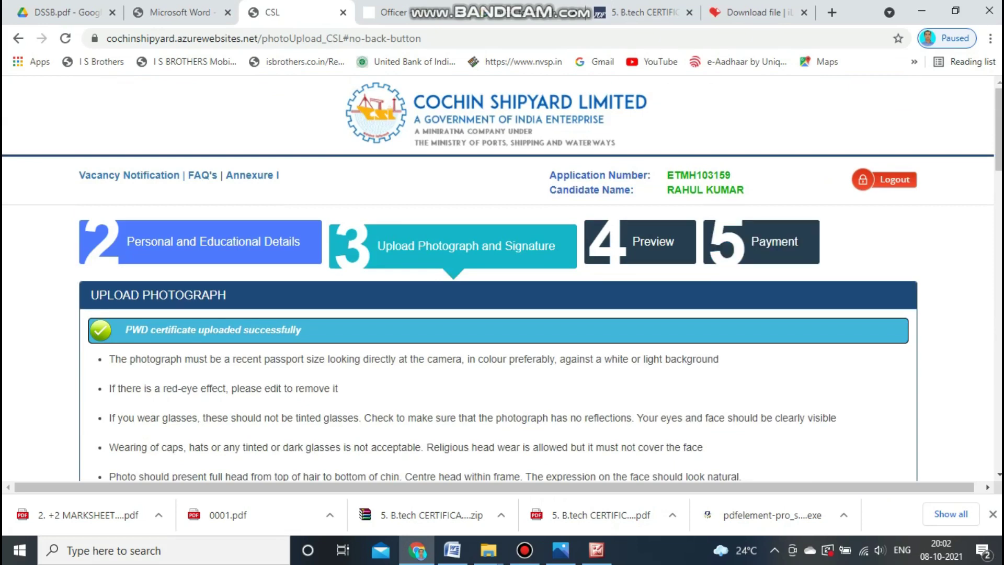
{"action": "scroll", "coordinate": [497, 278], "scroll_direction": "down", "scroll_amount": 5}
{"action": "scroll", "coordinate": [498, 278], "scroll_direction": "down", "scroll_amount": 9}
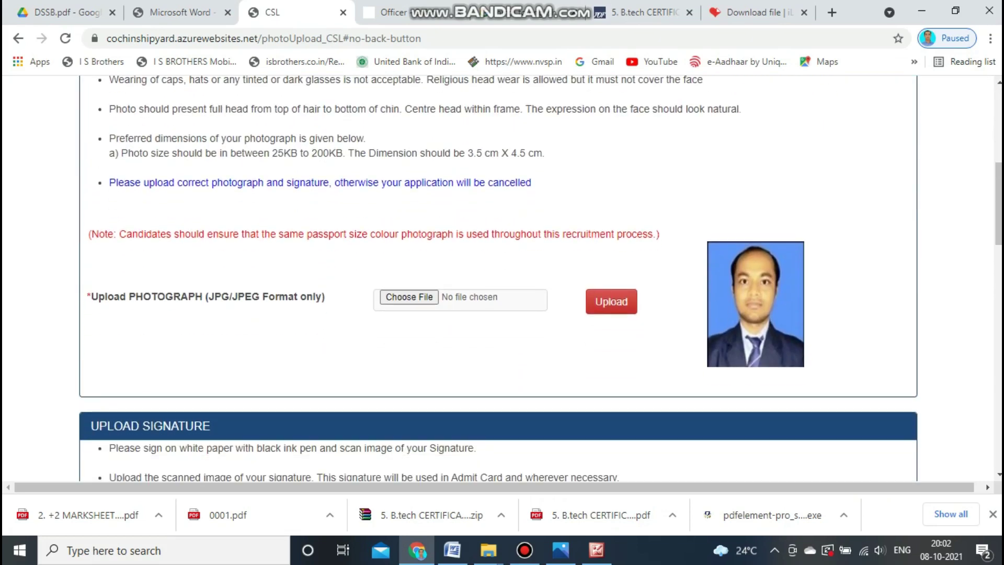
{"action": "scroll", "coordinate": [498, 278], "scroll_direction": "down", "scroll_amount": 3}
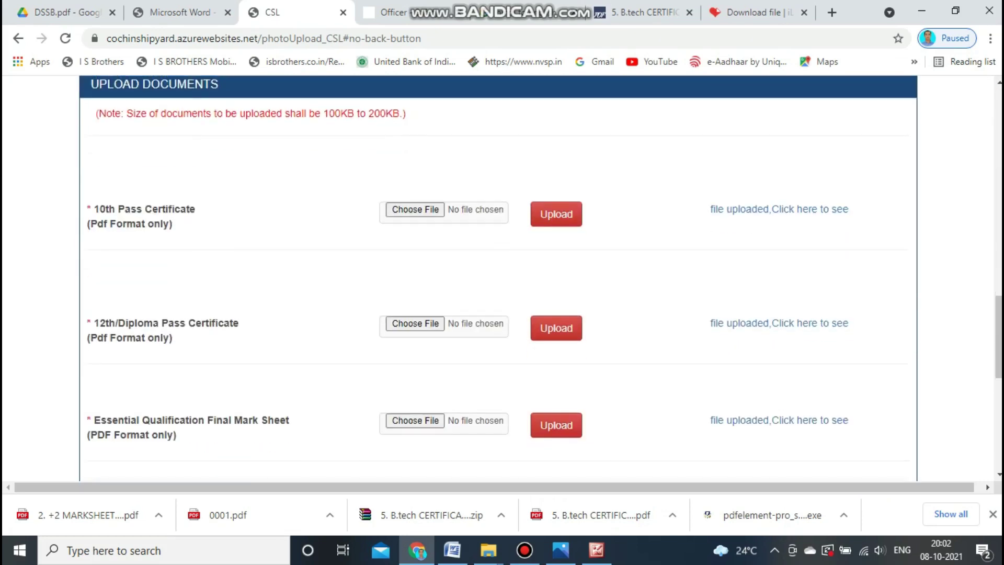
{"action": "scroll", "coordinate": [498, 278], "scroll_direction": "down", "scroll_amount": 8}
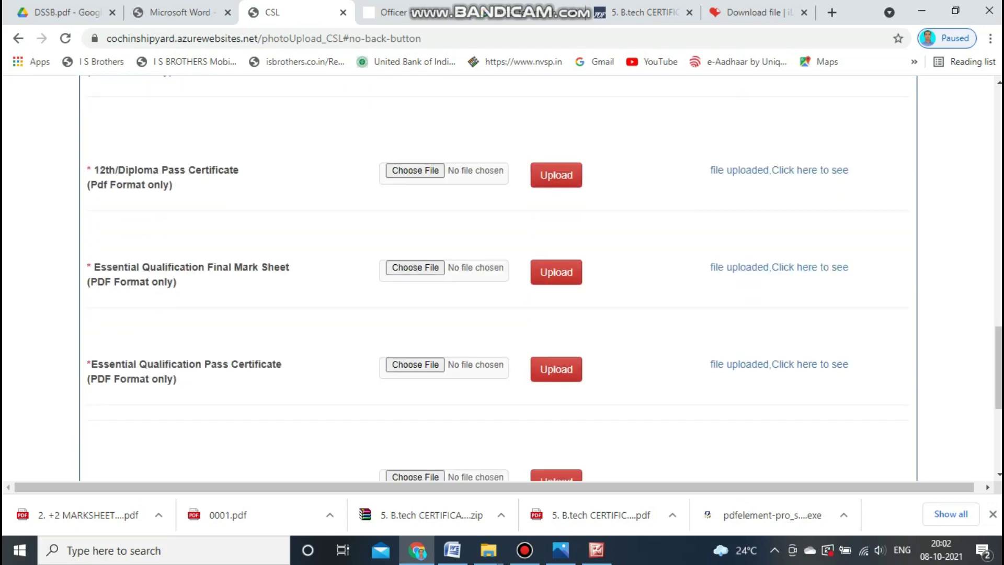
{"action": "scroll", "coordinate": [779, 246], "scroll_direction": "up", "scroll_amount": 7}
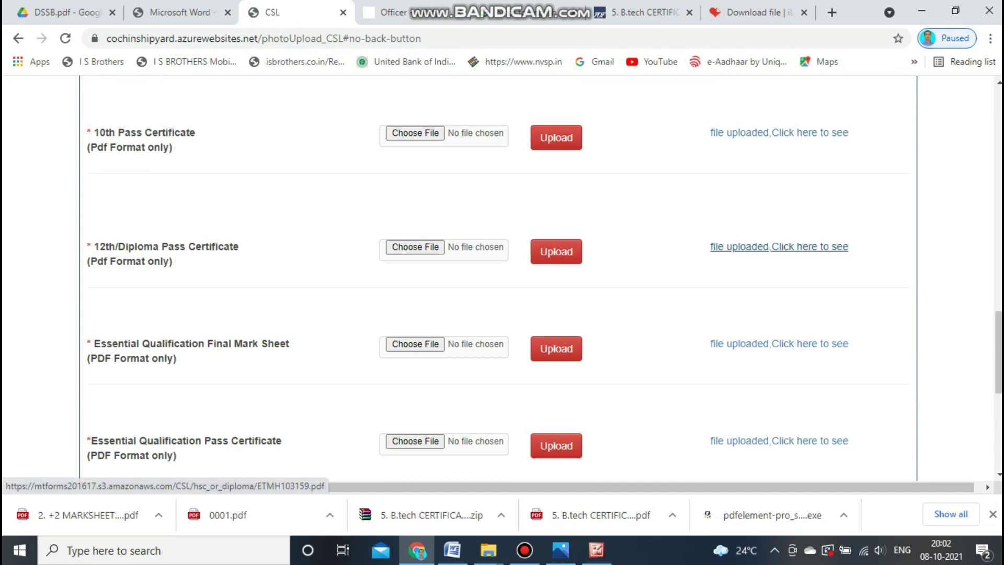
{"action": "scroll", "coordinate": [779, 246], "scroll_direction": "up", "scroll_amount": 6}
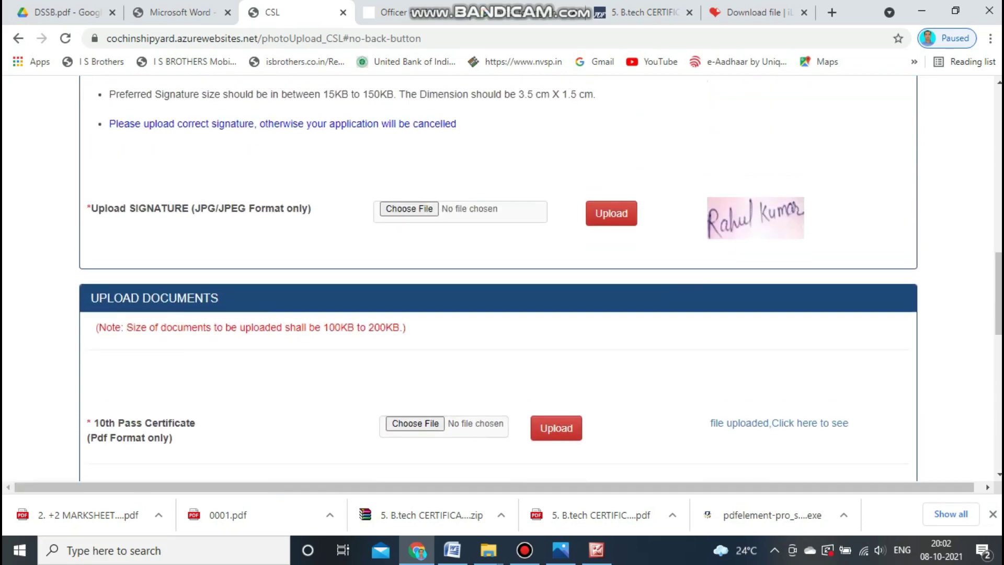
{"action": "scroll", "coordinate": [779, 246], "scroll_direction": "down", "scroll_amount": 12}
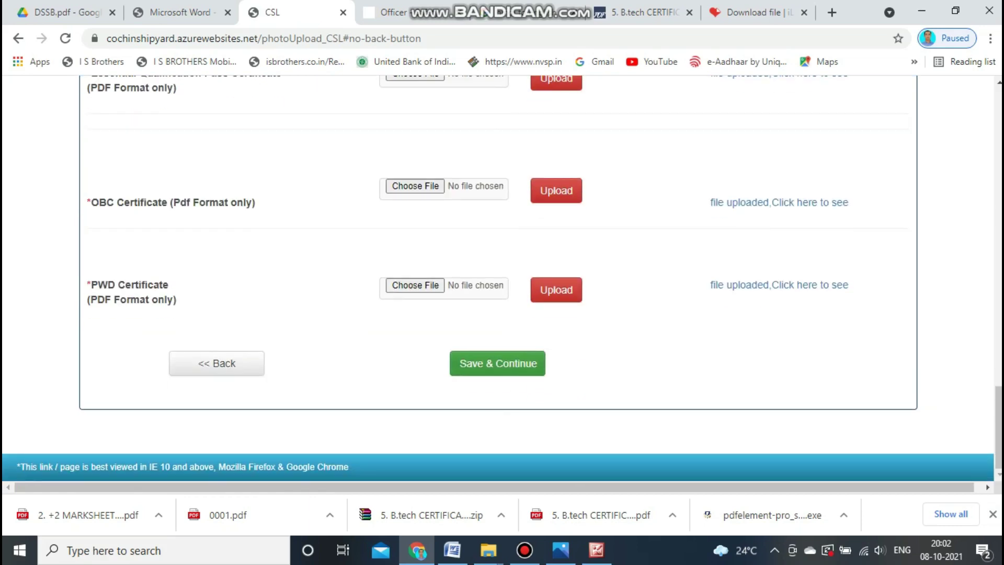
{"action": "left_click", "coordinate": [497, 363]}
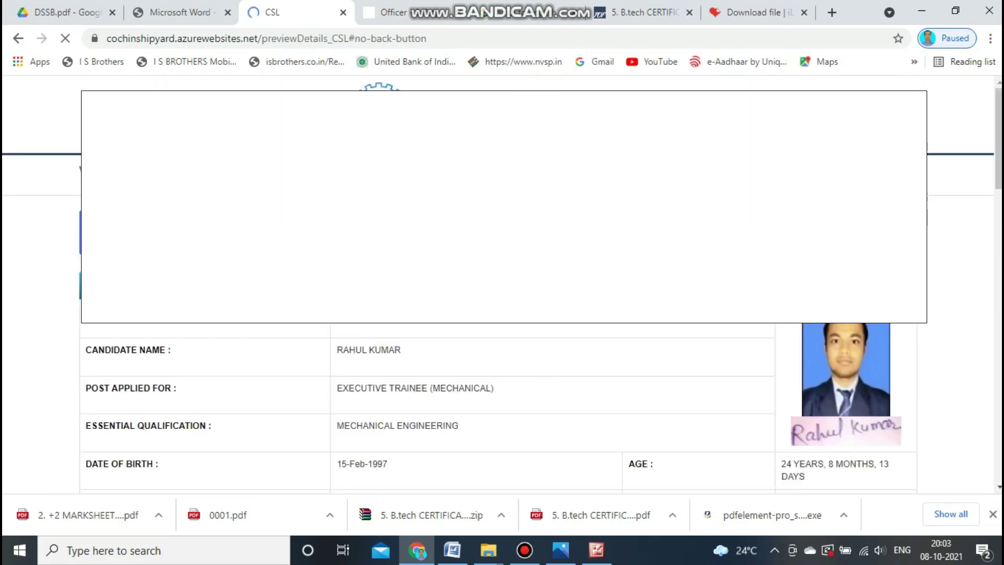
Review the Executive Trainee (Mechanical) application preview and continue to the payment page.
{"action": "scroll", "coordinate": [497, 408], "scroll_direction": "down", "scroll_amount": 6}
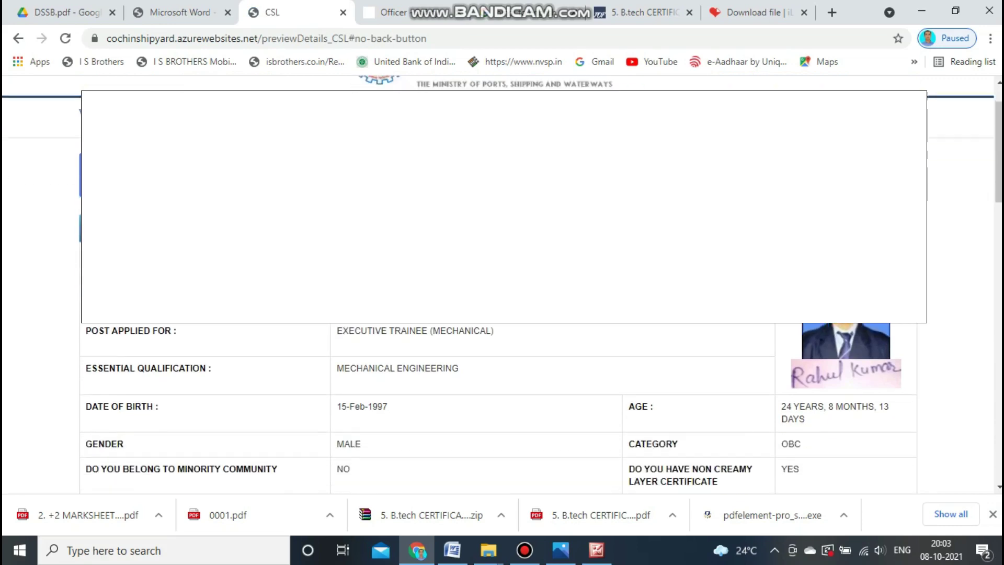
{"action": "scroll", "coordinate": [496, 408], "scroll_direction": "down", "scroll_amount": 10}
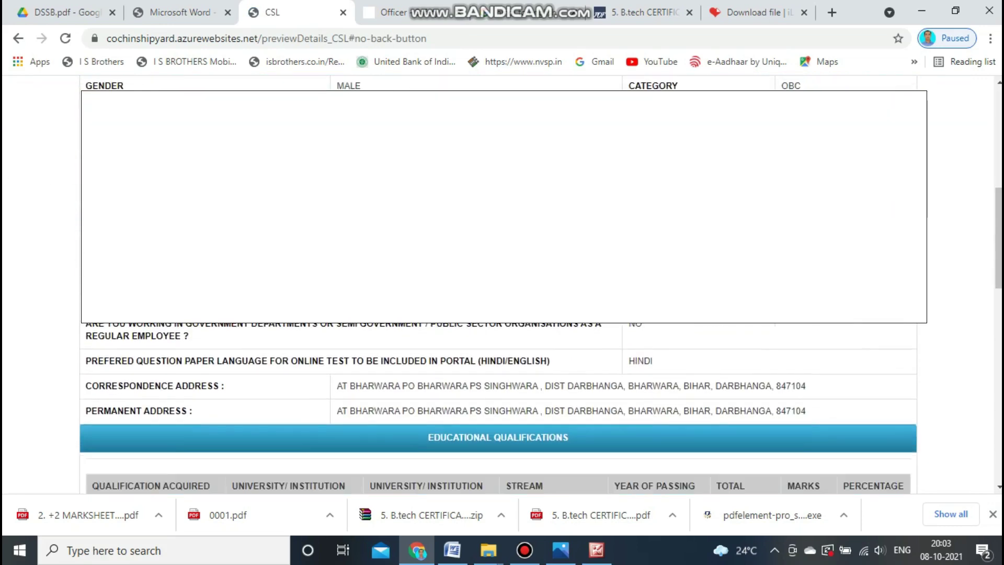
{"action": "scroll", "coordinate": [497, 407], "scroll_direction": "down", "scroll_amount": 4}
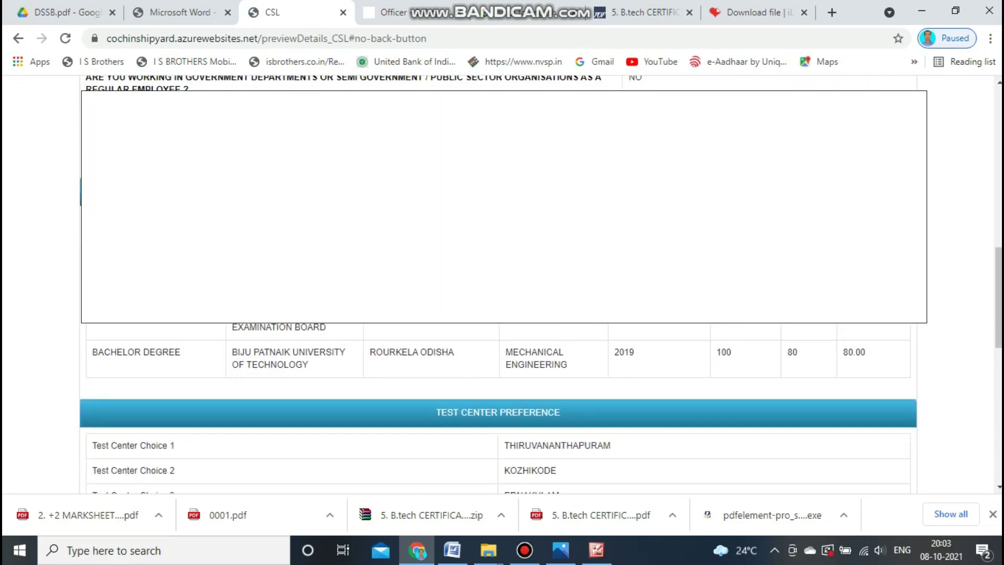
{"action": "scroll", "coordinate": [496, 407], "scroll_direction": "down", "scroll_amount": 2}
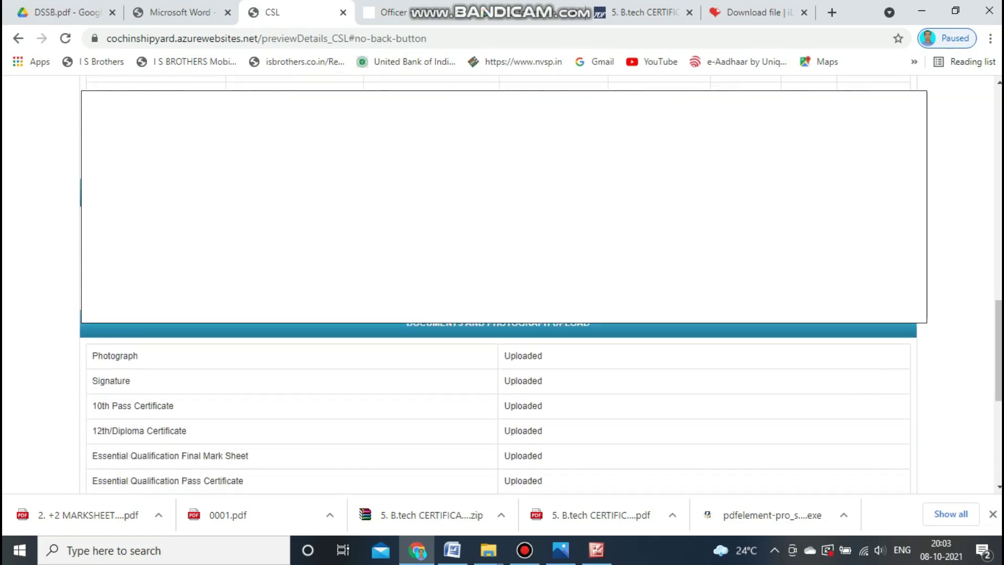
{"action": "scroll", "coordinate": [496, 408], "scroll_direction": "down", "scroll_amount": 3}
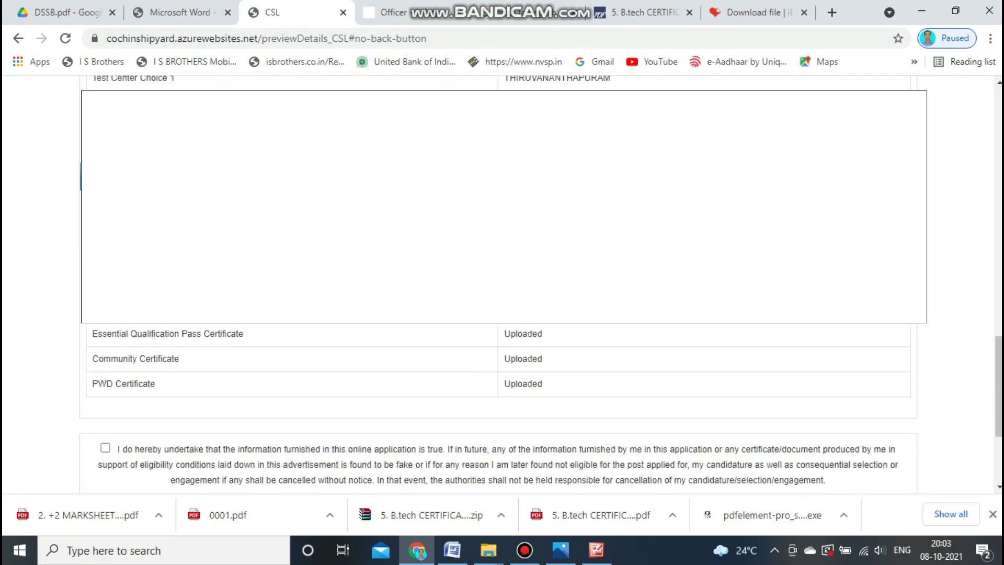
{"action": "scroll", "coordinate": [496, 408], "scroll_direction": "down", "scroll_amount": 3}
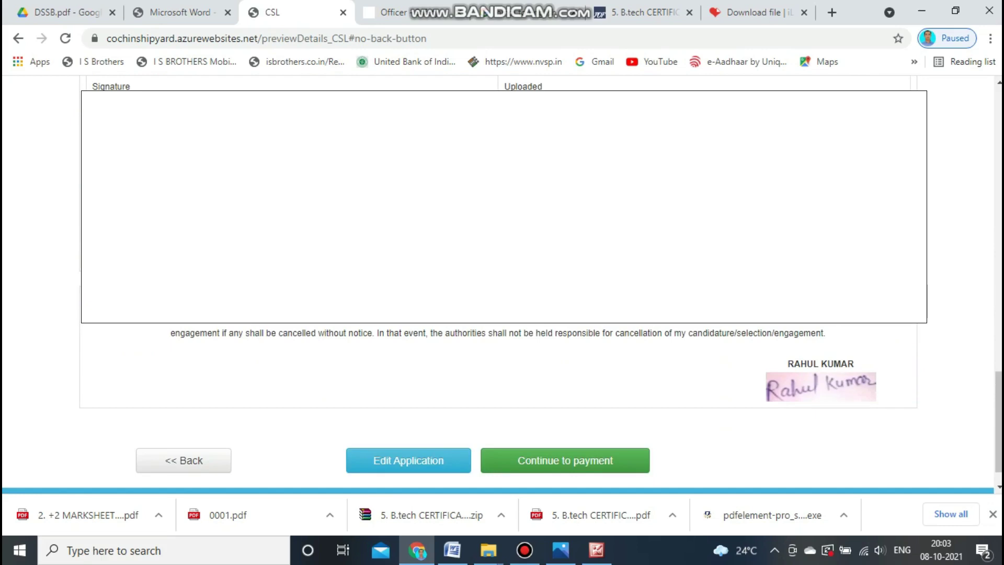
{"action": "scroll", "coordinate": [497, 366], "scroll_direction": "up", "scroll_amount": 15}
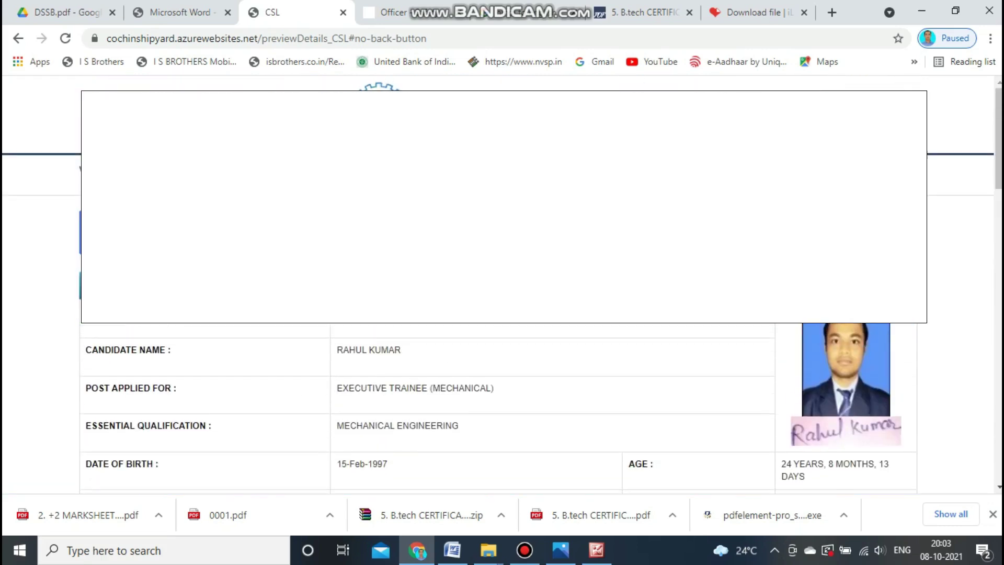
{"action": "scroll", "coordinate": [497, 408], "scroll_direction": "down", "scroll_amount": 4}
{"action": "scroll", "coordinate": [497, 407], "scroll_direction": "up", "scroll_amount": 3}
{"action": "scroll", "coordinate": [497, 408], "scroll_direction": "down", "scroll_amount": 4}
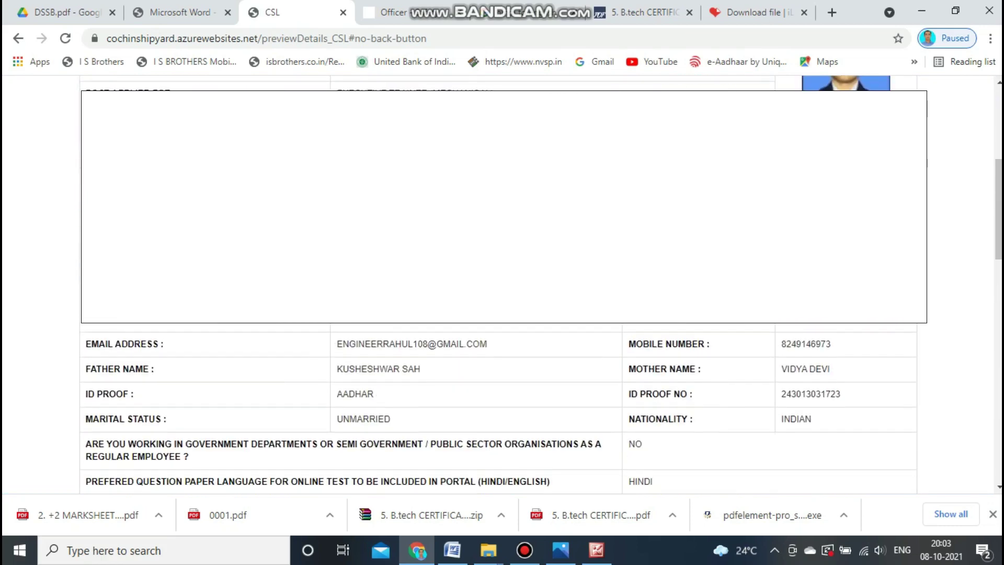
{"action": "scroll", "coordinate": [497, 366], "scroll_direction": "down", "scroll_amount": 10}
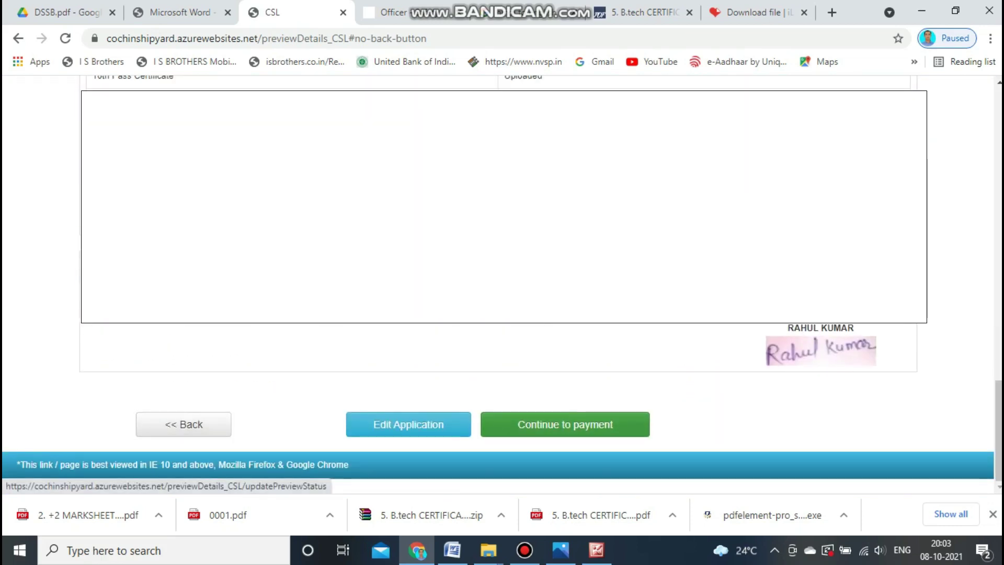
{"action": "scroll", "coordinate": [497, 397], "scroll_direction": "up", "scroll_amount": 2}
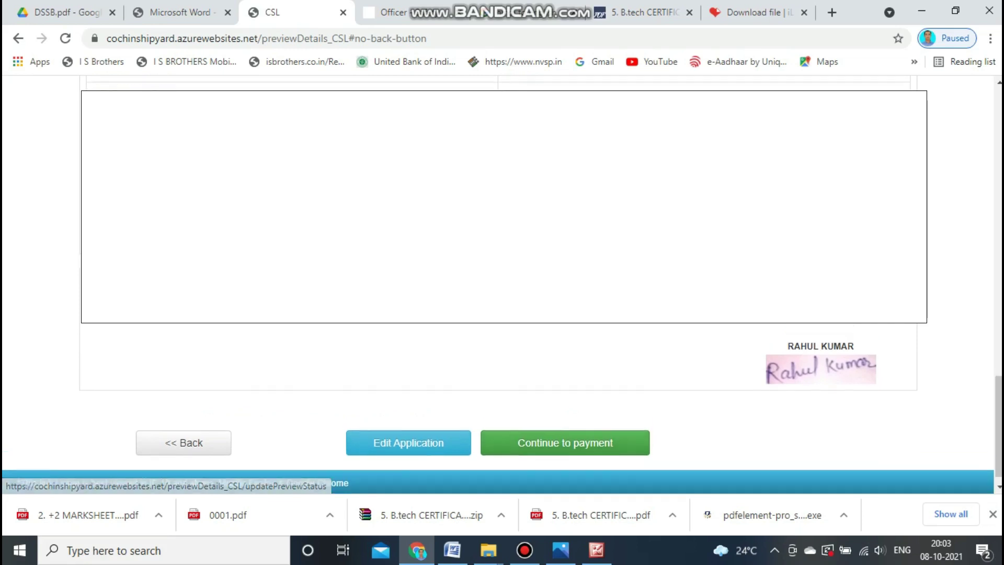
{"action": "scroll", "coordinate": [497, 398], "scroll_direction": "down", "scroll_amount": 2}
{"action": "scroll", "coordinate": [407, 424], "scroll_direction": "up", "scroll_amount": 10}
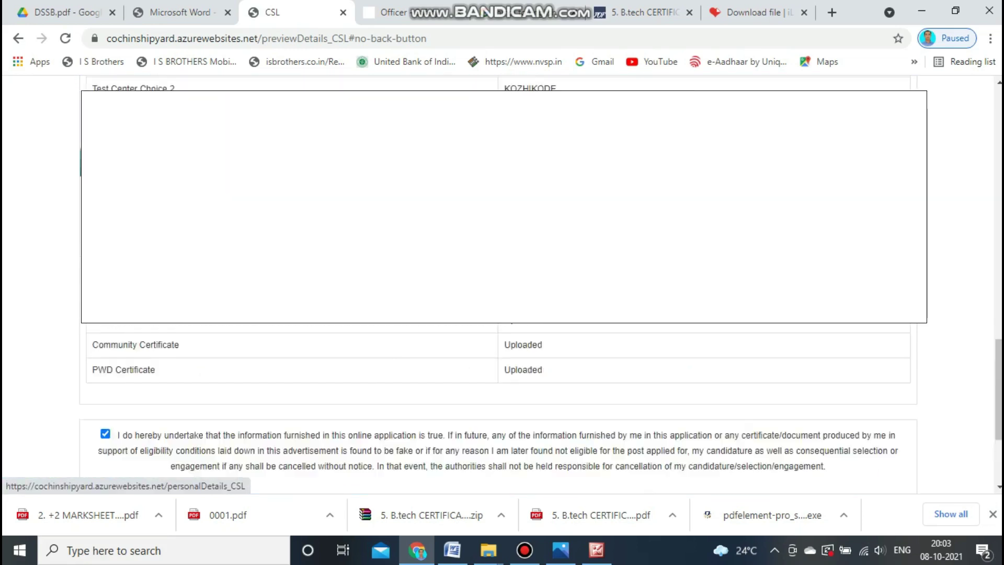
{"action": "scroll", "coordinate": [497, 366], "scroll_direction": "up", "scroll_amount": 1}
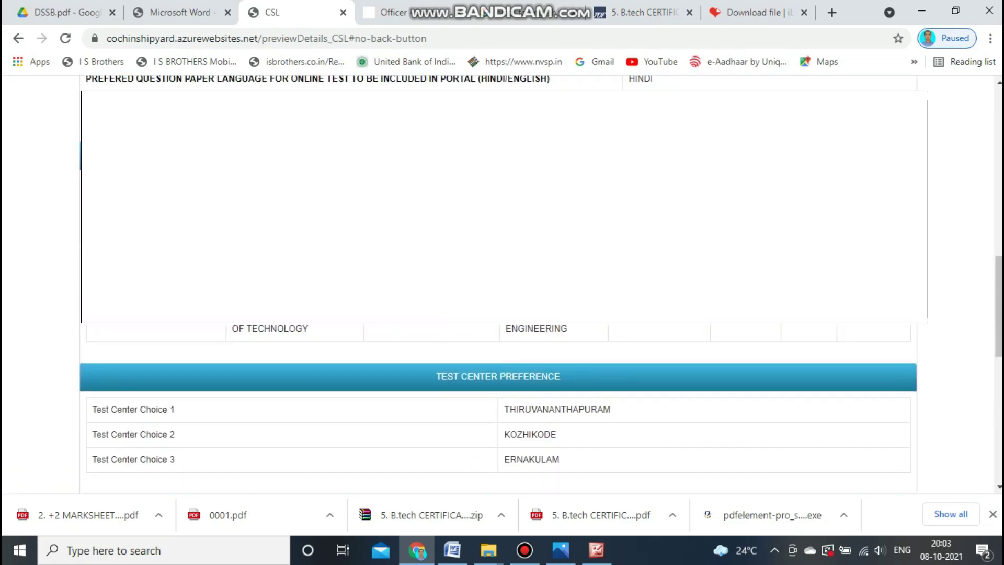
{"action": "scroll", "coordinate": [498, 366], "scroll_direction": "up", "scroll_amount": 4}
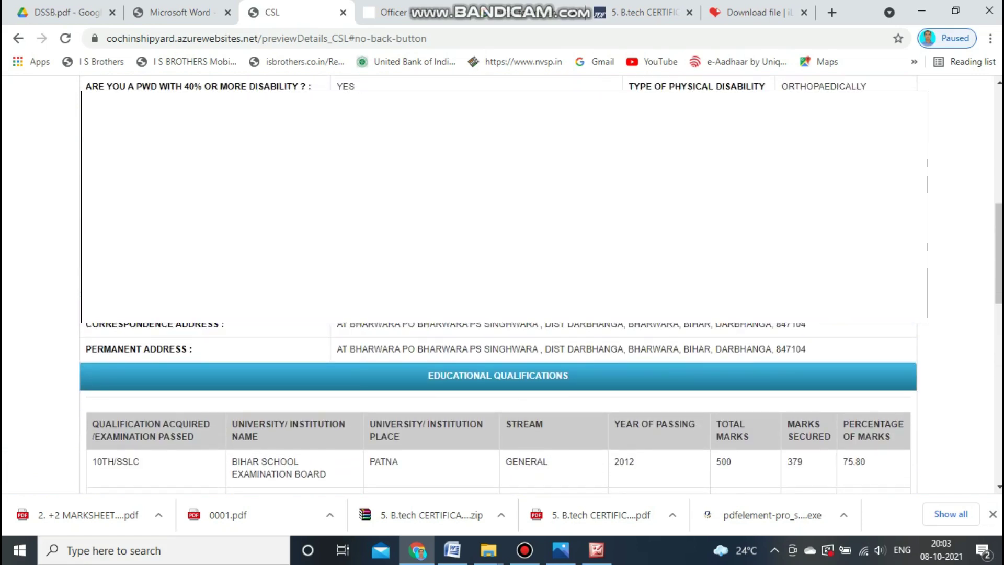
{"action": "scroll", "coordinate": [497, 366], "scroll_direction": "up", "scroll_amount": 3}
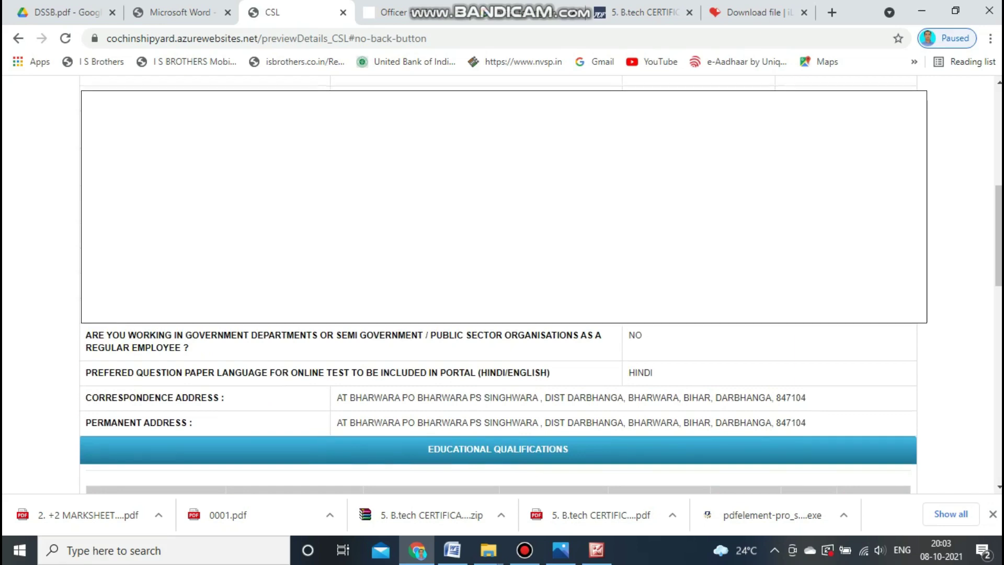
{"action": "scroll", "coordinate": [498, 408], "scroll_direction": "up", "scroll_amount": 3}
{"action": "scroll", "coordinate": [498, 293], "scroll_direction": "up", "scroll_amount": 15}
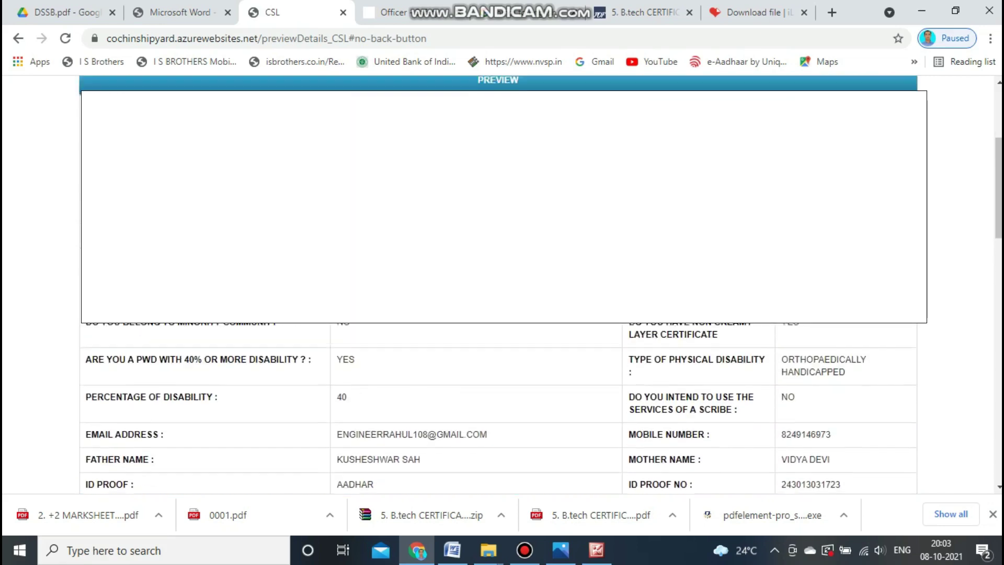
{"action": "scroll", "coordinate": [498, 293], "scroll_direction": "down", "scroll_amount": 12}
{"action": "scroll", "coordinate": [564, 424], "scroll_direction": "down", "scroll_amount": 10}
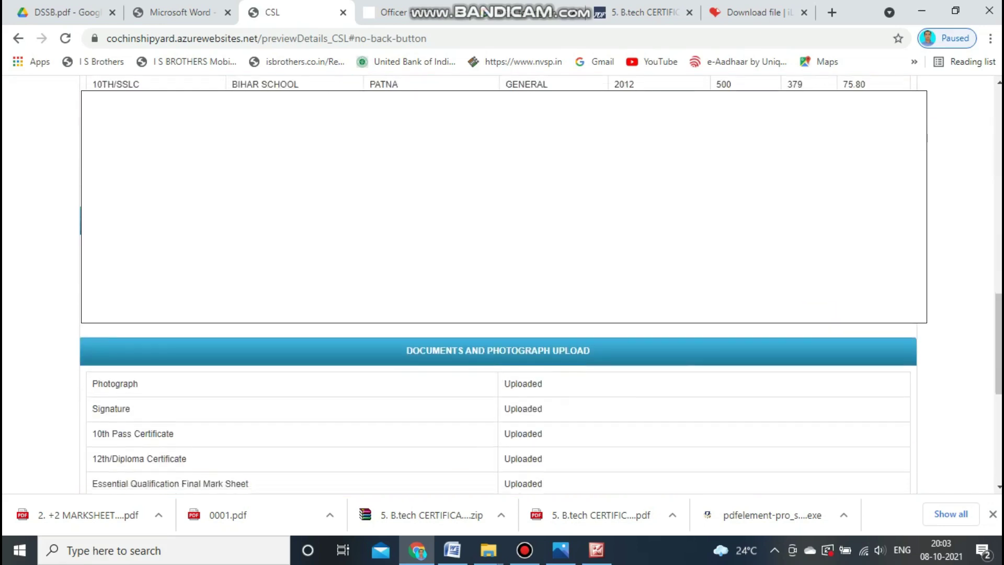
{"action": "left_click", "coordinate": [565, 424]}
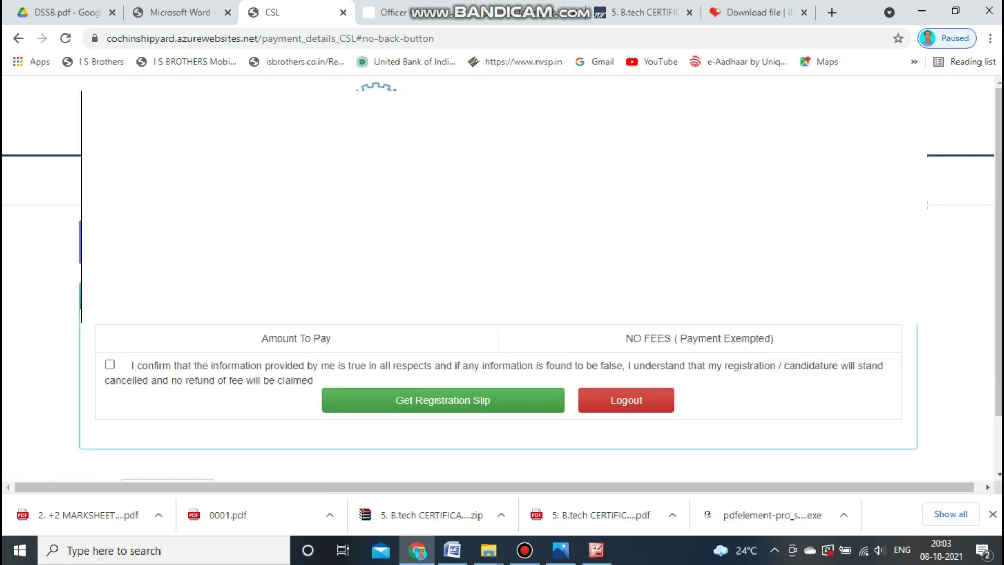
Confirm the declaration and request the registration slip, accepting the confirmation prompt.
{"action": "left_click", "coordinate": [110, 364]}
{"action": "scroll", "coordinate": [502, 277], "scroll_direction": "down", "scroll_amount": 2}
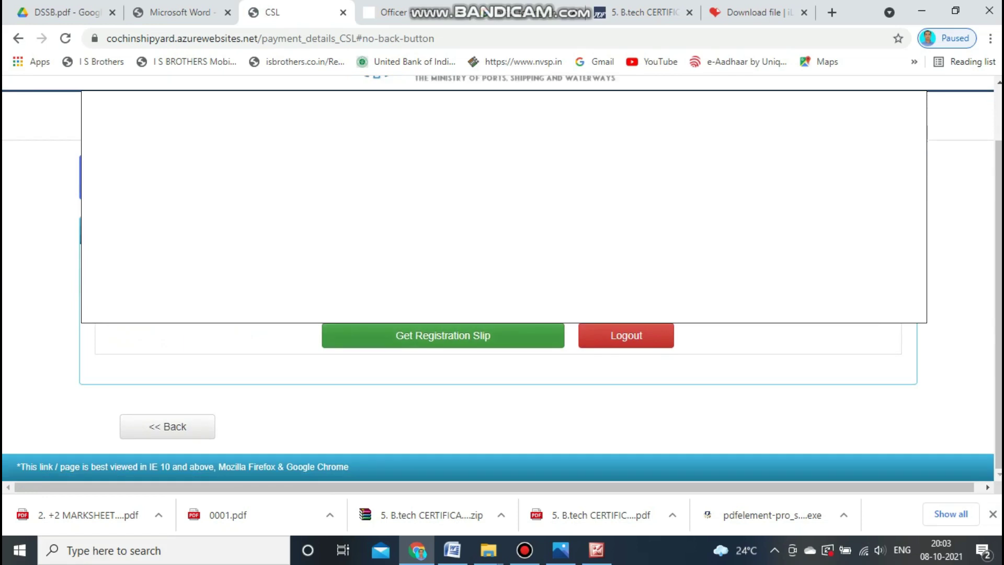
{"action": "left_click", "coordinate": [443, 335]}
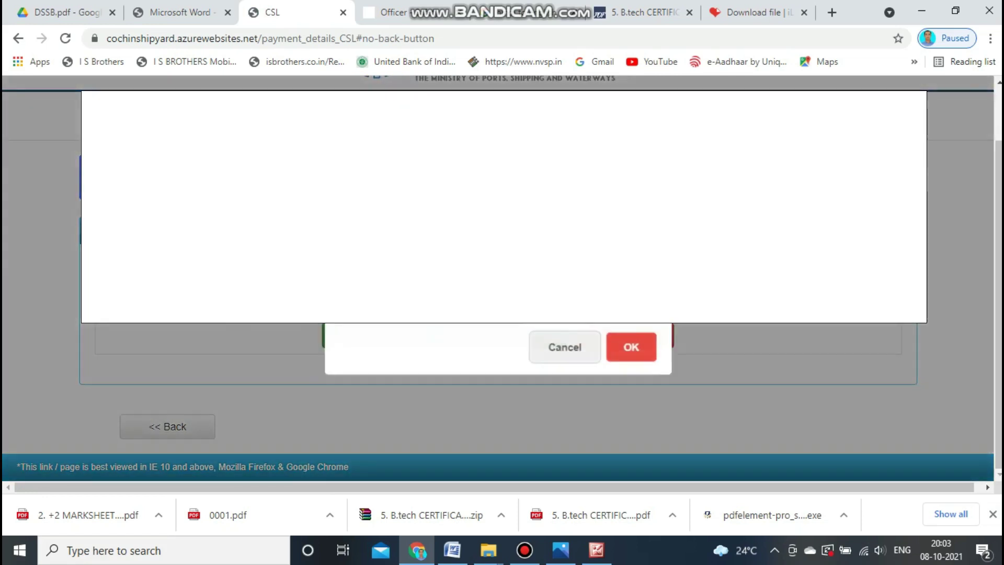
{"action": "left_click", "coordinate": [632, 346]}
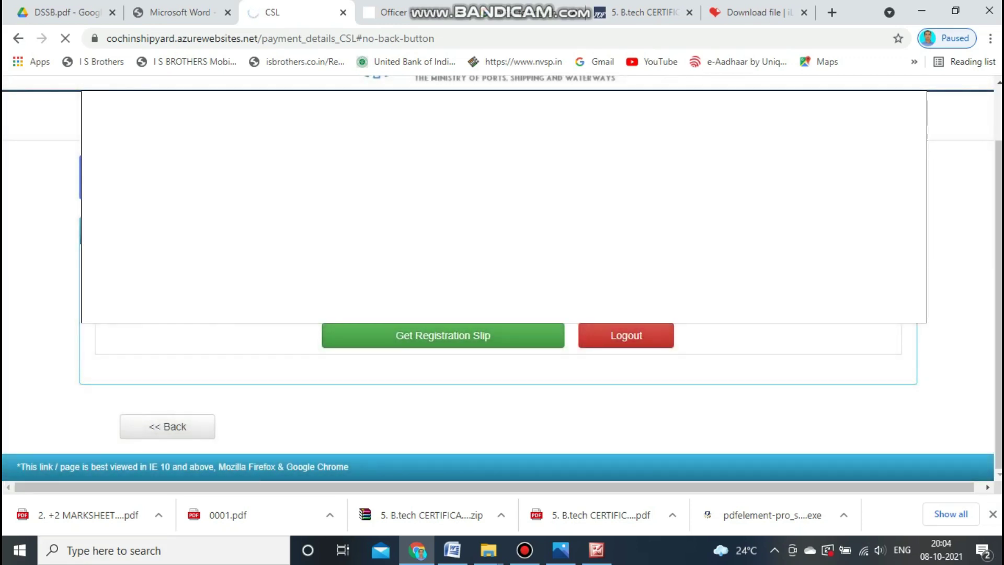
{"action": "scroll", "coordinate": [502, 408], "scroll_direction": "down", "scroll_amount": 20}
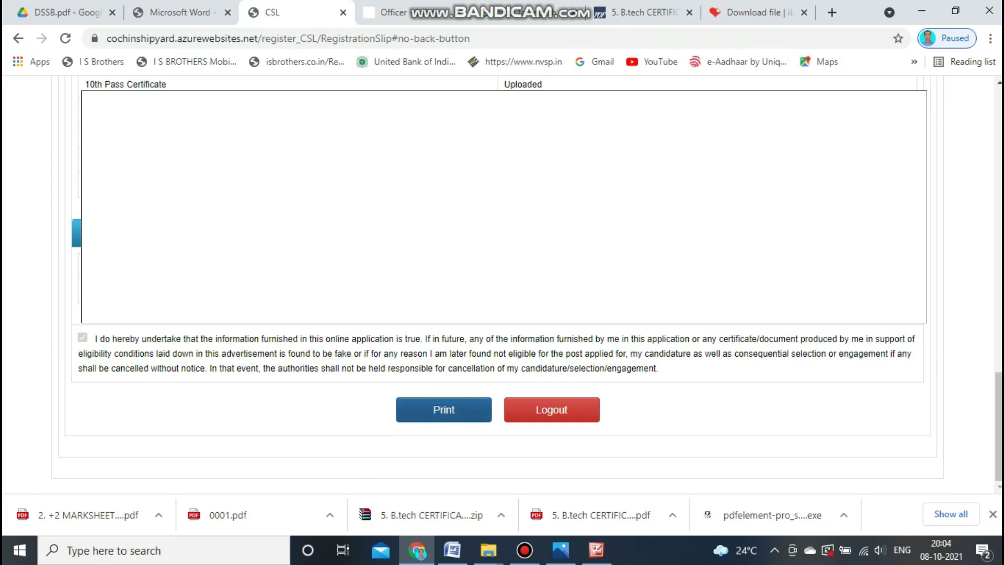
Open the print preview of the registration slip.
{"action": "left_click", "coordinate": [444, 410]}
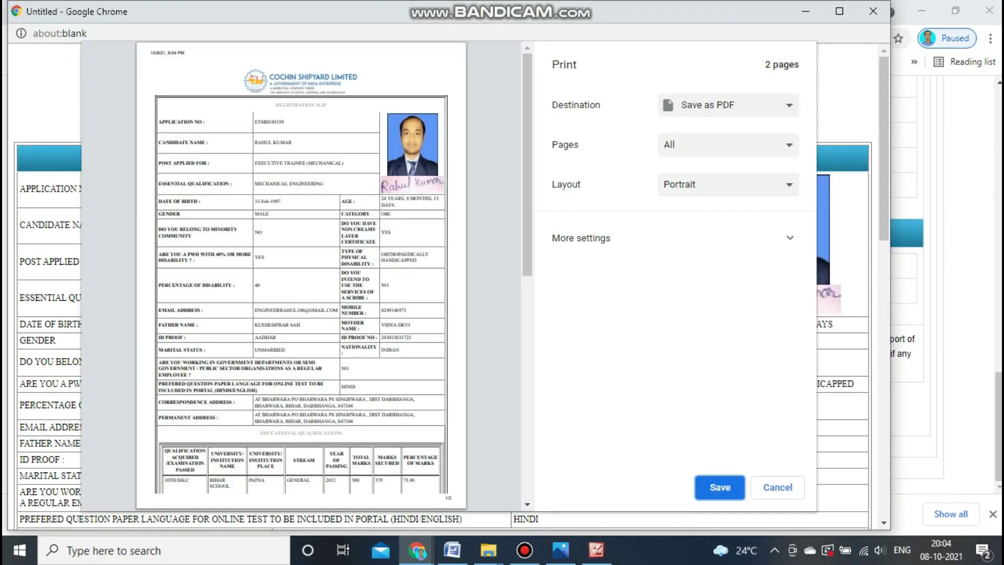
Save the registration slip as a PDF named 'CSL PRINT' on the Desktop.
{"action": "scroll", "coordinate": [301, 275], "scroll_direction": "down", "scroll_amount": 10}
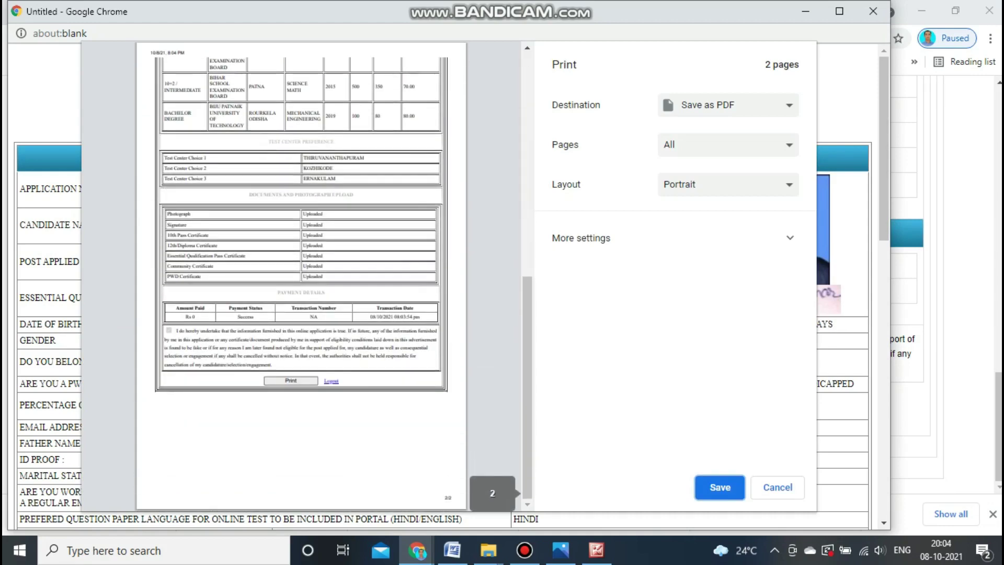
{"action": "scroll", "coordinate": [300, 275], "scroll_direction": "up", "scroll_amount": 10}
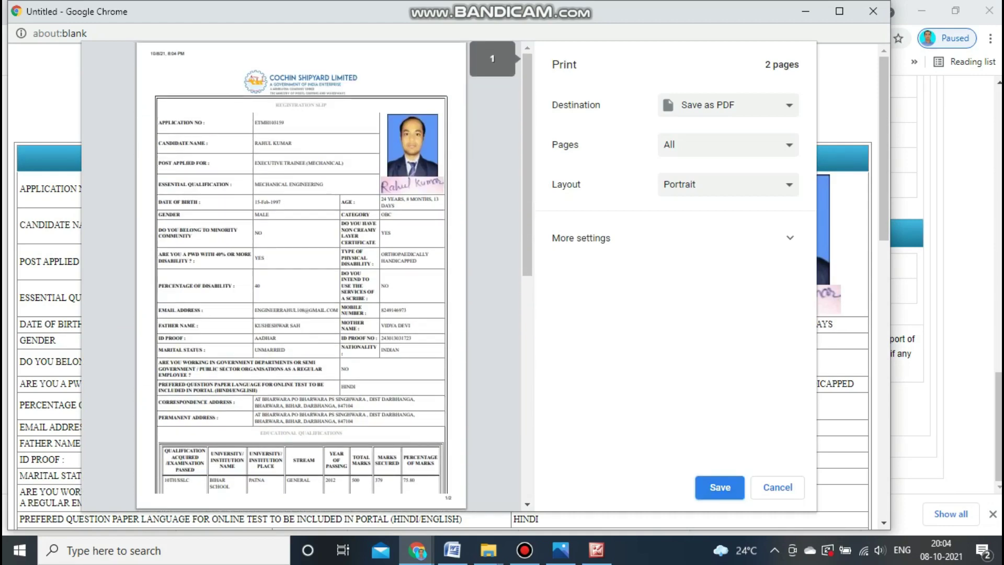
{"action": "left_click", "coordinate": [720, 487]}
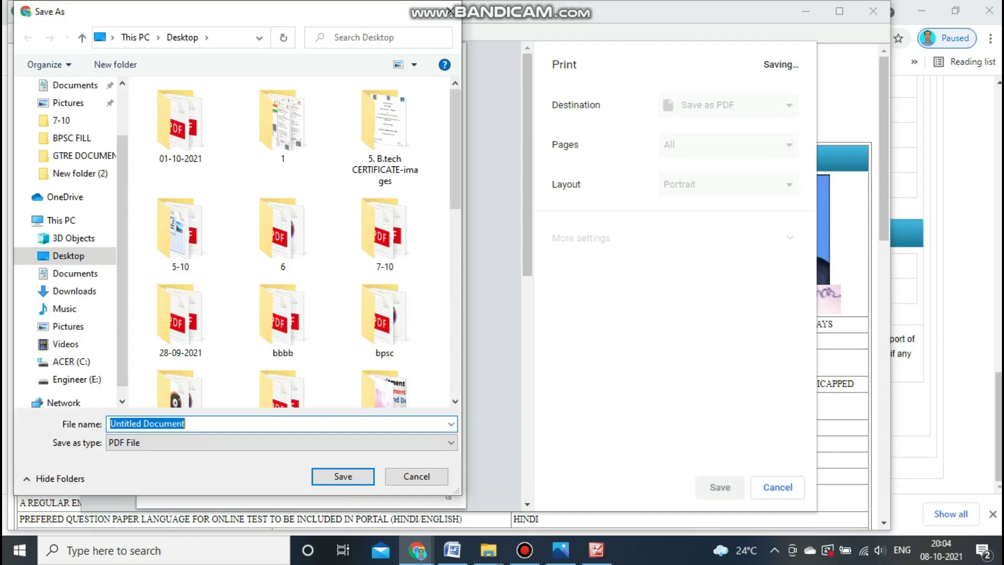
{"action": "left_click", "coordinate": [68, 256]}
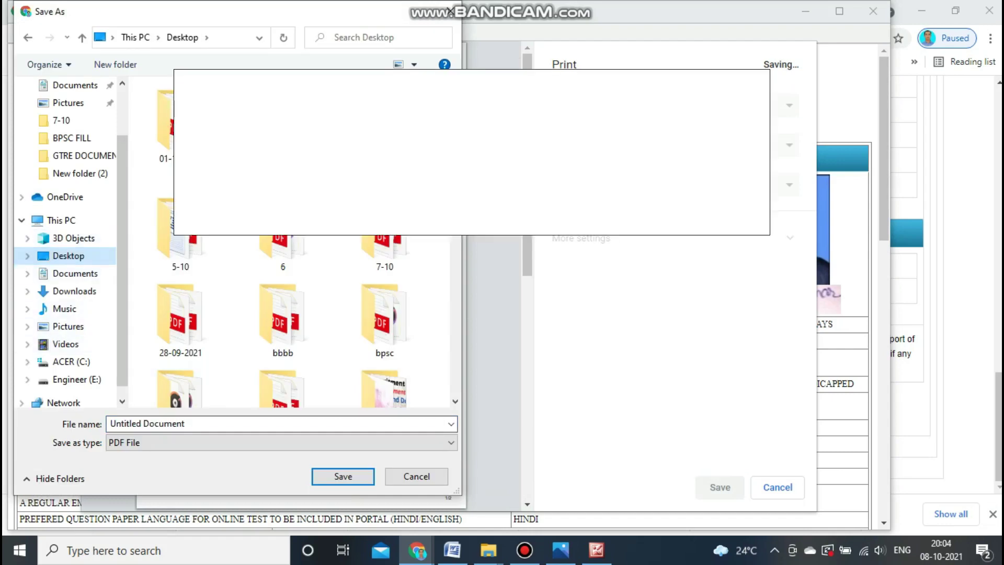
{"action": "left_click", "coordinate": [198, 423]}
{"action": "type", "text": "CSL"}
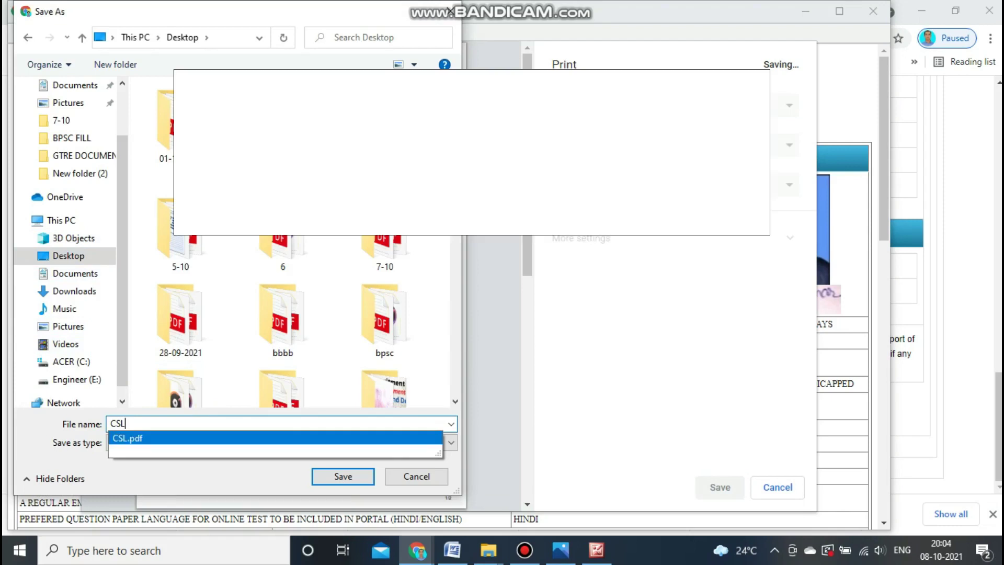
{"action": "type", "text": " P"}
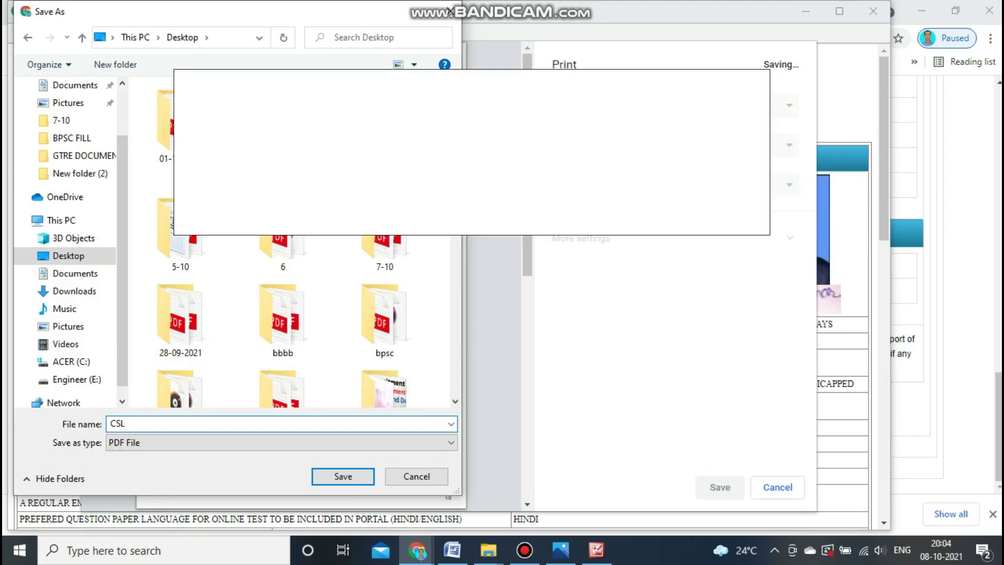
{"action": "type", "text": "RINT"}
{"action": "key", "text": "Return"}
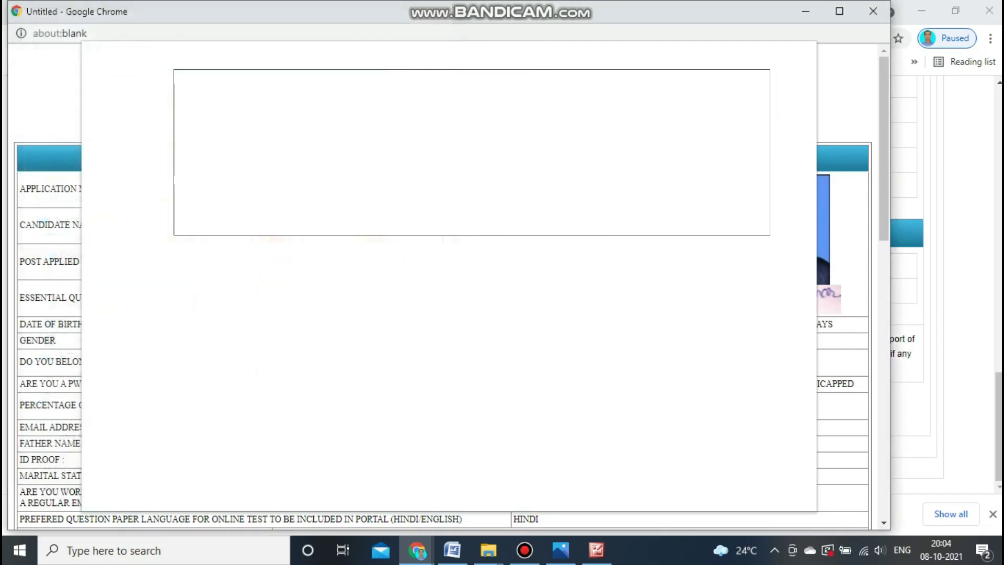
Log out of the slip window, close it, and log out of the main portal.
{"action": "scroll", "coordinate": [450, 288], "scroll_direction": "down", "scroll_amount": 15}
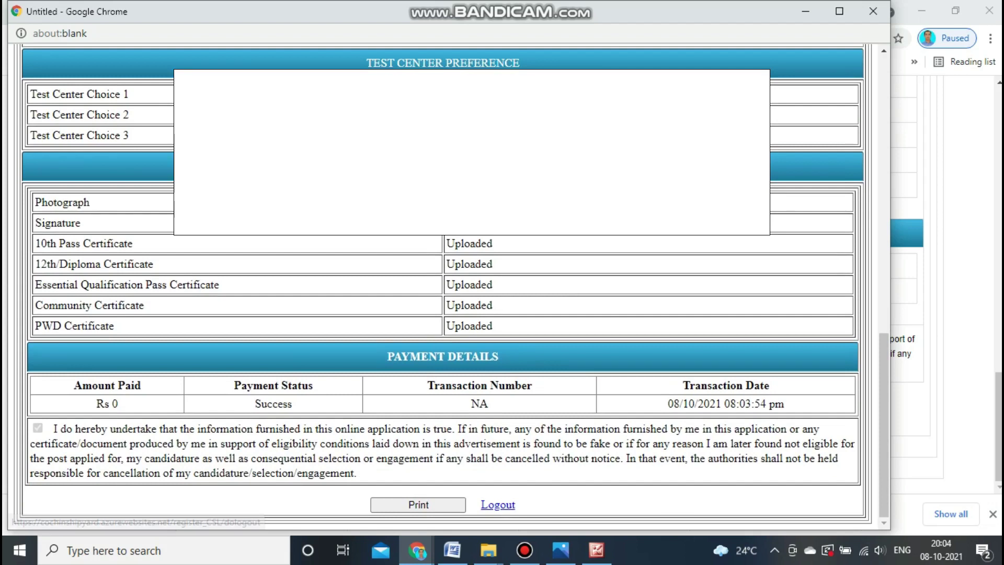
{"action": "left_click", "coordinate": [498, 505]}
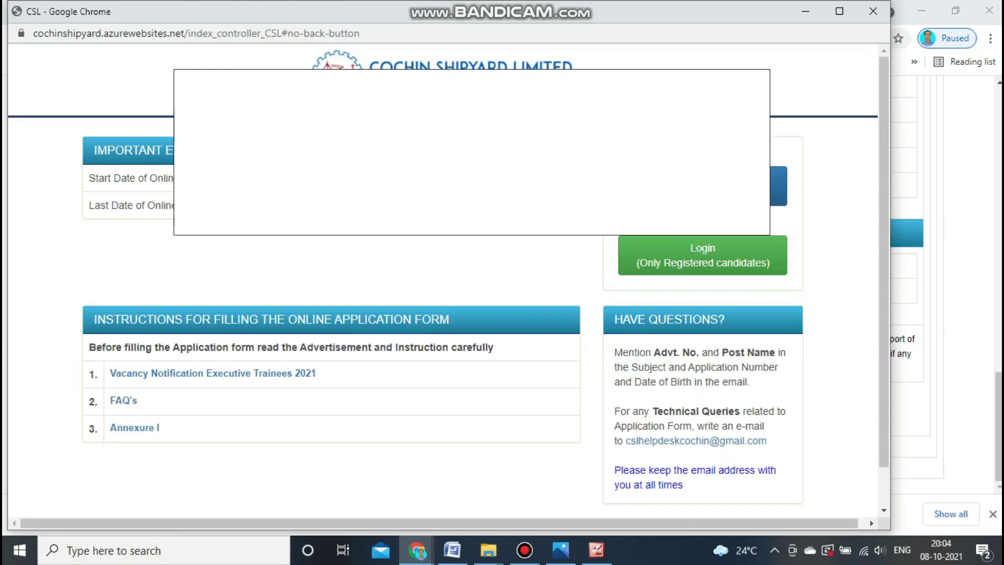
{"action": "scroll", "coordinate": [448, 275], "scroll_direction": "down", "scroll_amount": 1}
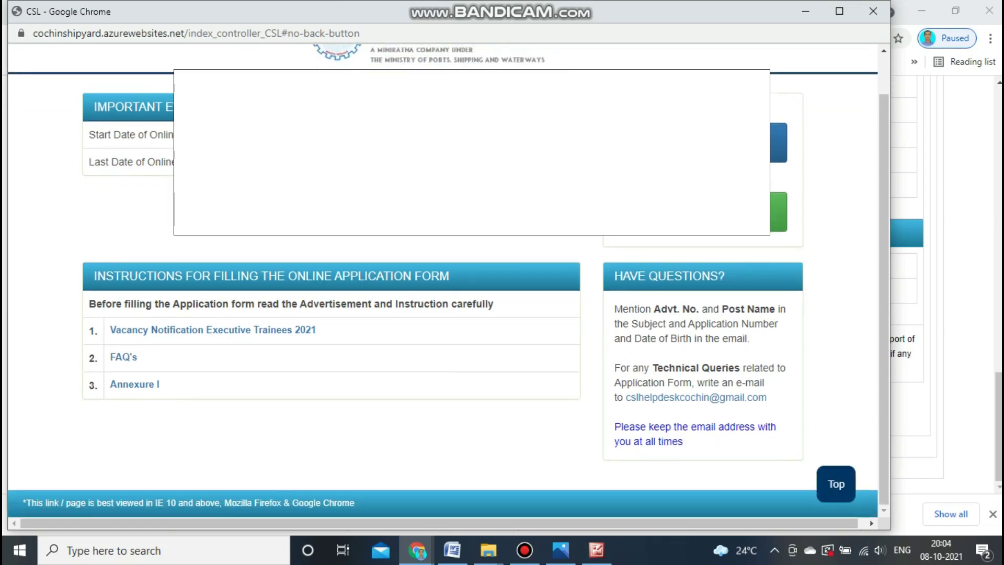
{"action": "left_click", "coordinate": [872, 11]}
{"action": "scroll", "coordinate": [496, 282], "scroll_direction": "up", "scroll_amount": 1}
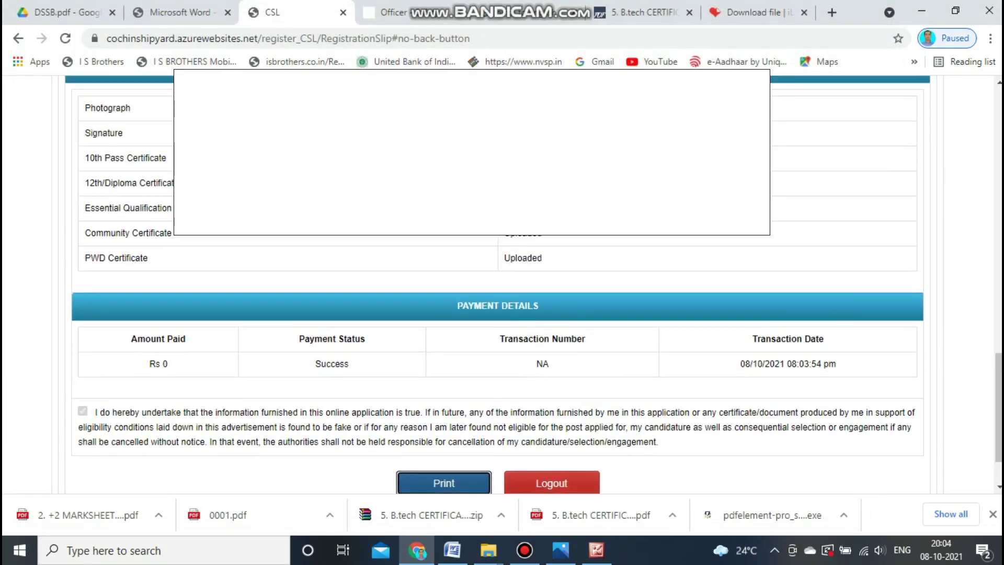
{"action": "left_click", "coordinate": [551, 483]}
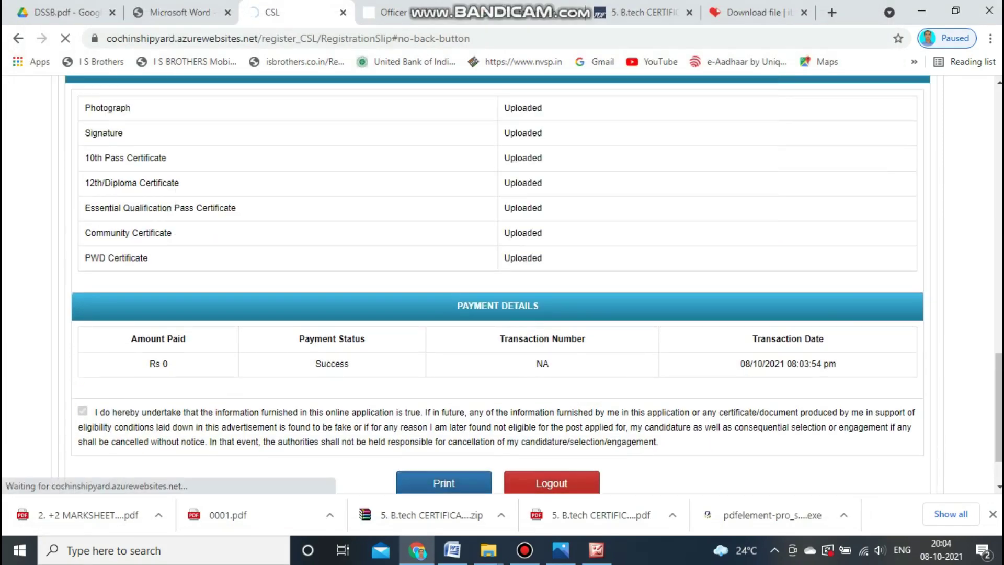